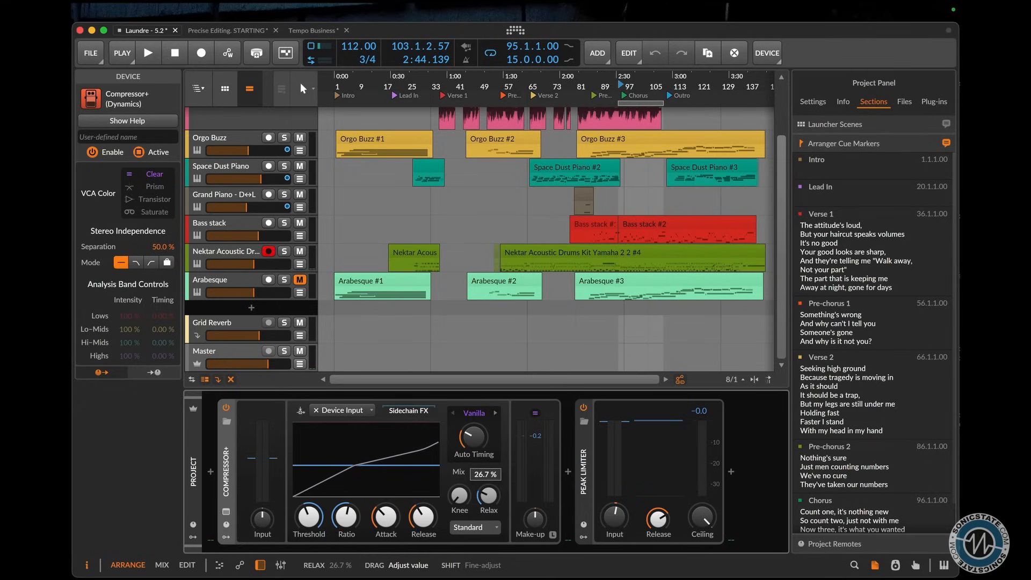
- Set Compressor+'s Relax to 26.7 % and switch its character to Smooth while the looped chorus plays
left_click_drag(488, 499, 488, 503)
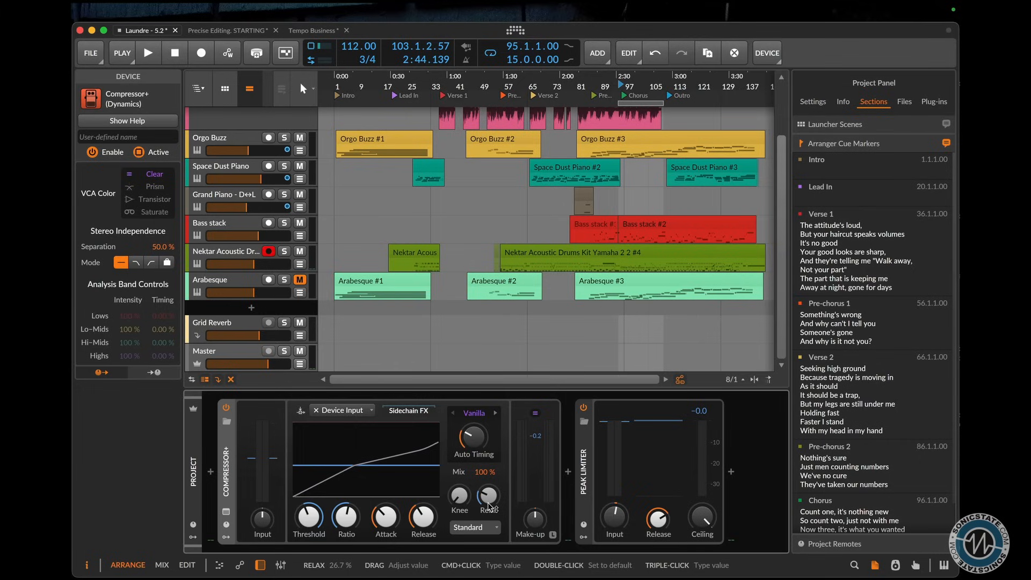
key("space")
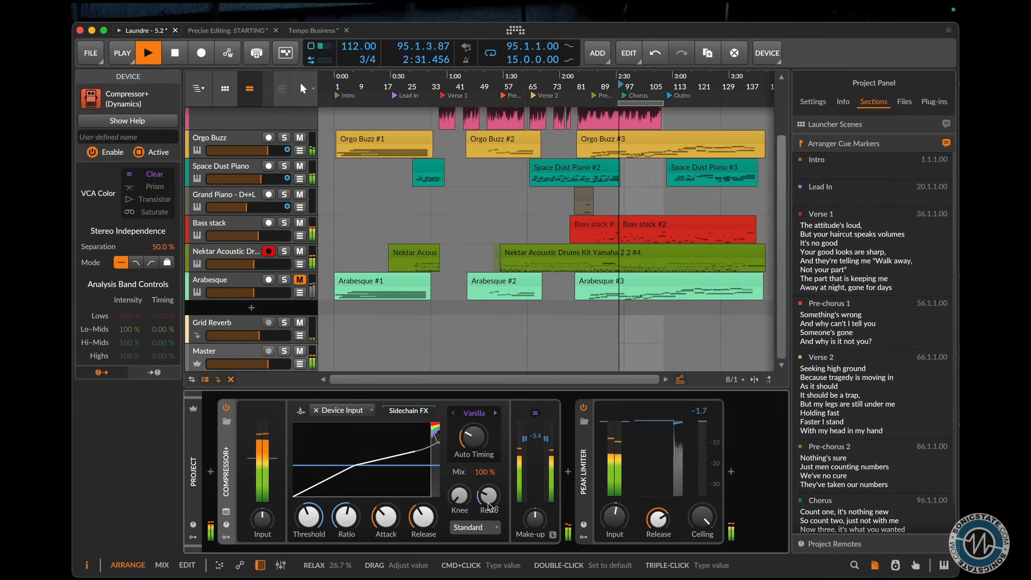
left_click_drag(473, 437, 473, 436)
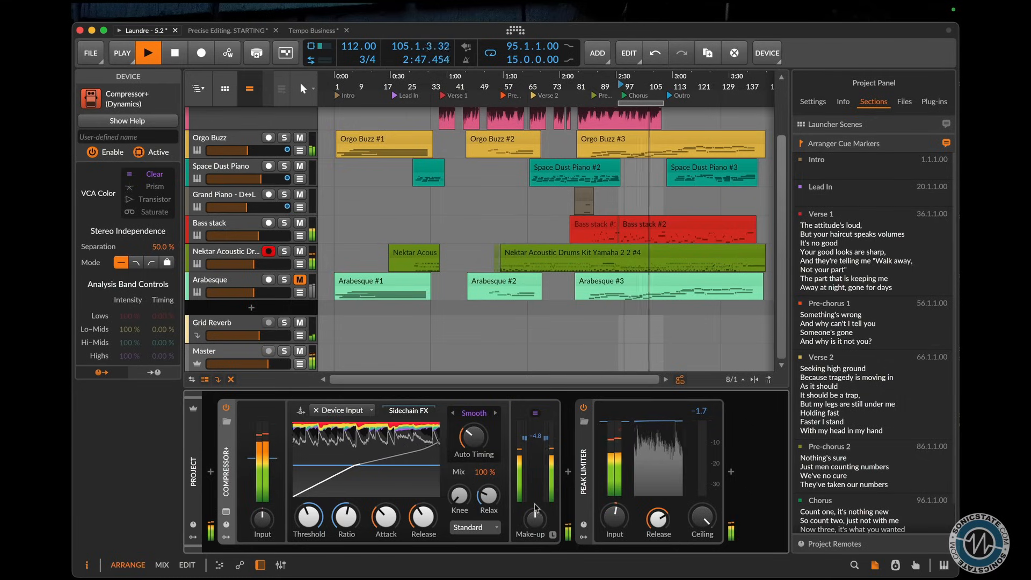
- Adjust Compressor+'s make-up gain by hand, set it using make-up gain learning, and restart playback
left_click_drag(534, 520, 535, 513)
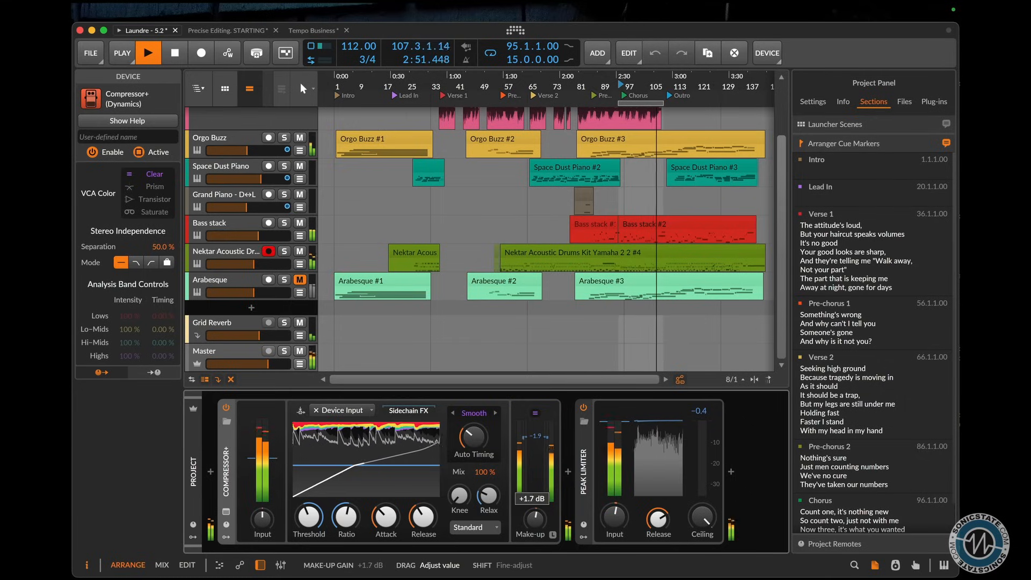
left_click_drag(534, 520, 535, 523)
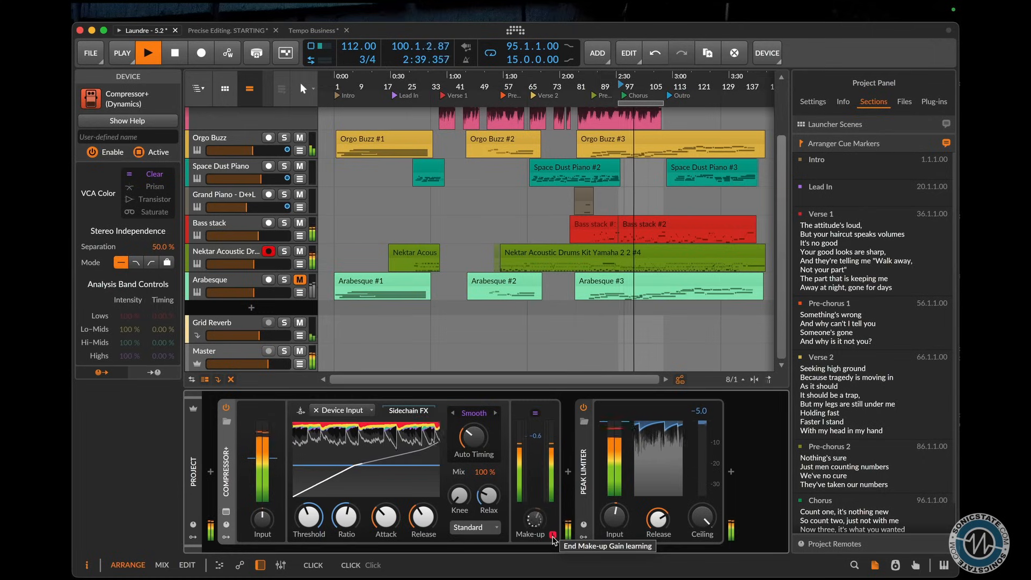
left_click(553, 535)
key("space")
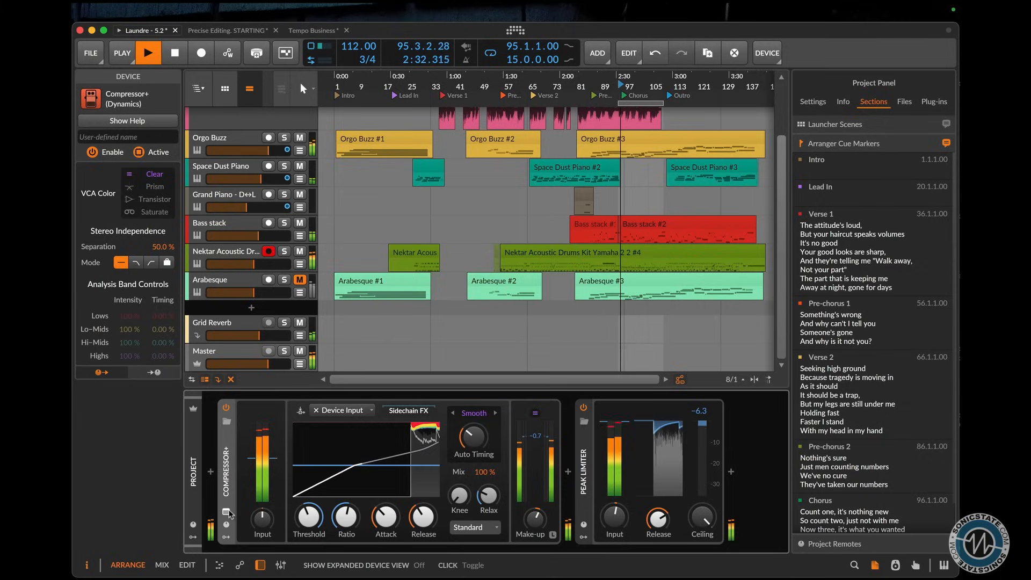
- Show Compressor+'s expanded band view and lower the Lows intensity to 80.4 %
left_click(226, 512)
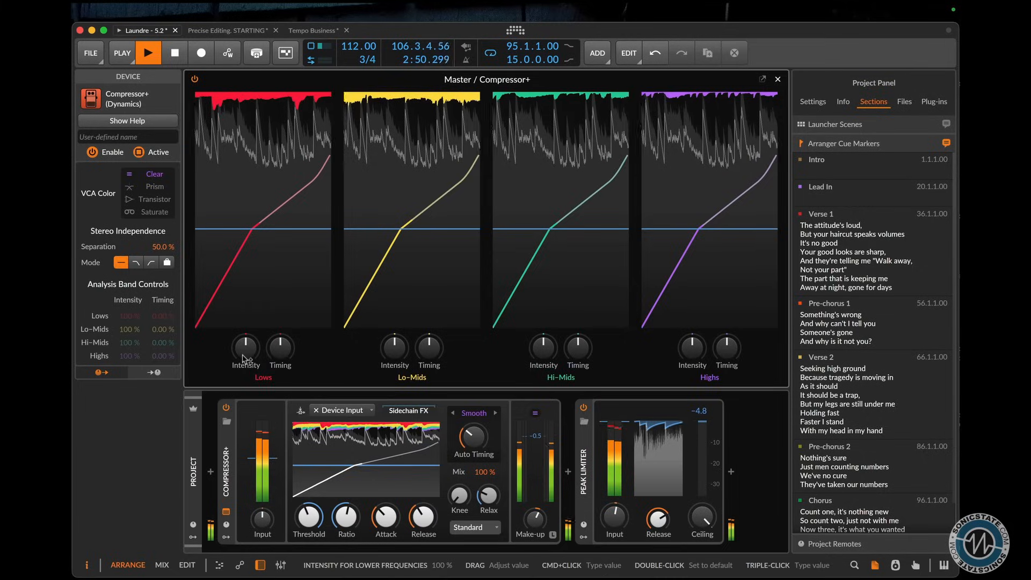
left_click_drag(245, 358, 244, 366)
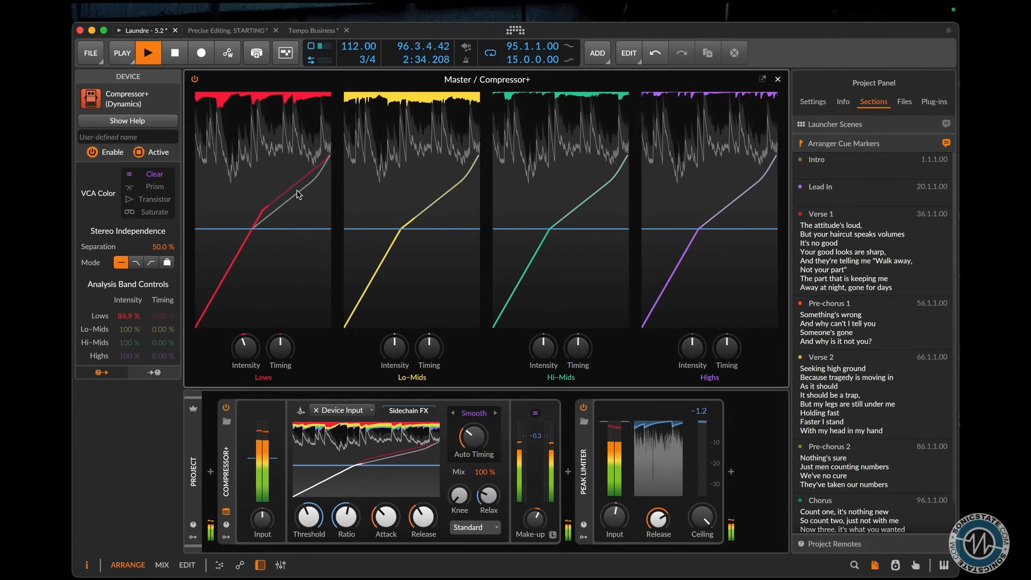
left_click_drag(245, 347, 245, 347)
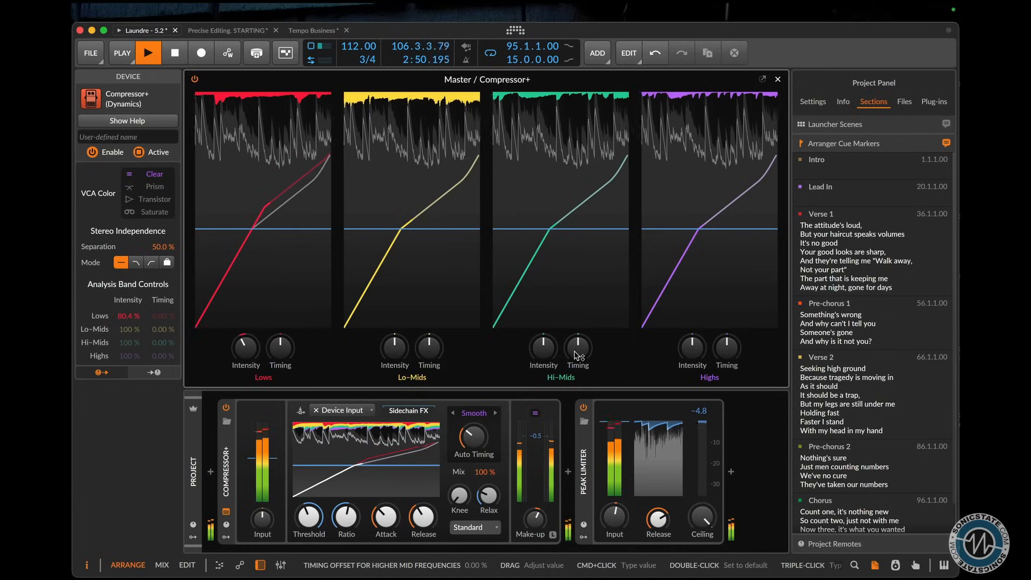
- Set the Hi-Mids band to -32.9 % timing and 125 % intensity, and close the expanded Compressor+ view
left_click_drag(577, 356, 577, 355)
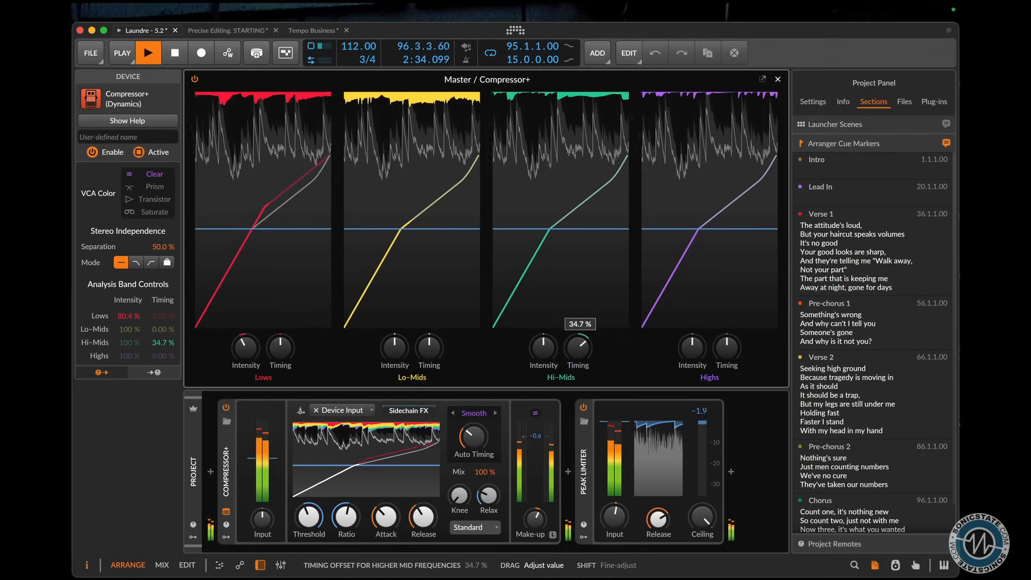
left_click_drag(577, 355, 580, 177)
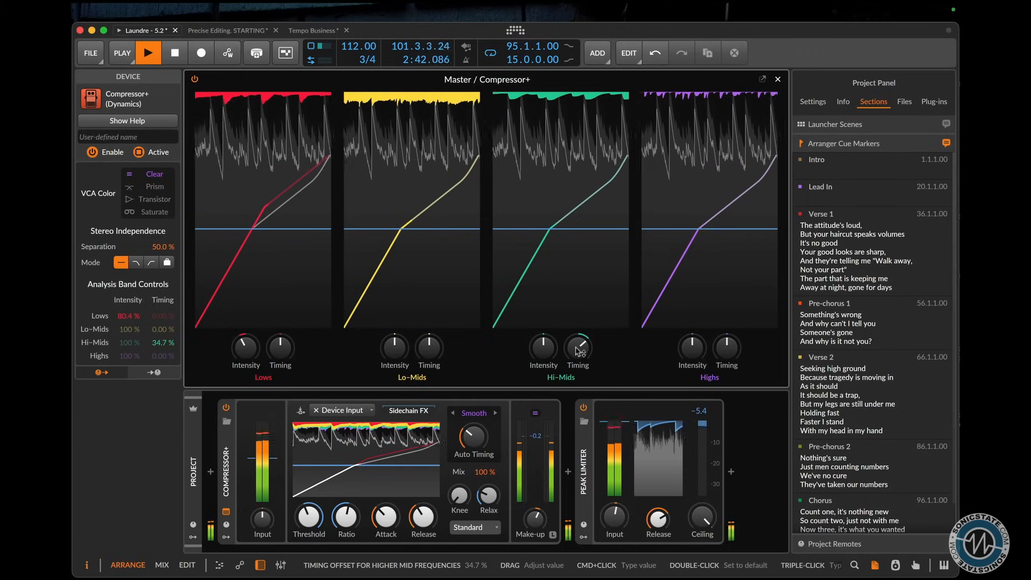
left_click_drag(578, 357, 577, 376)
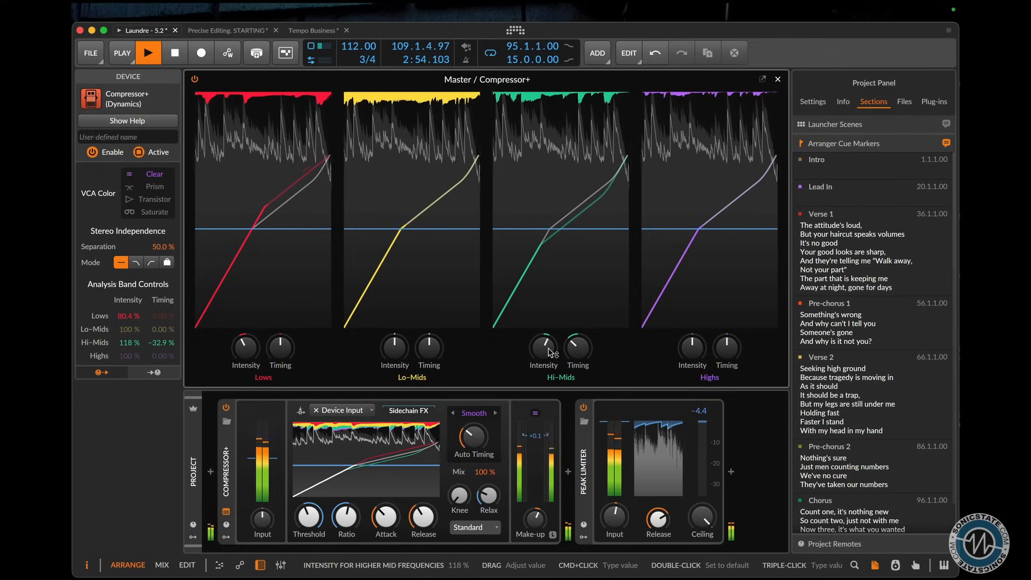
key("Escape")
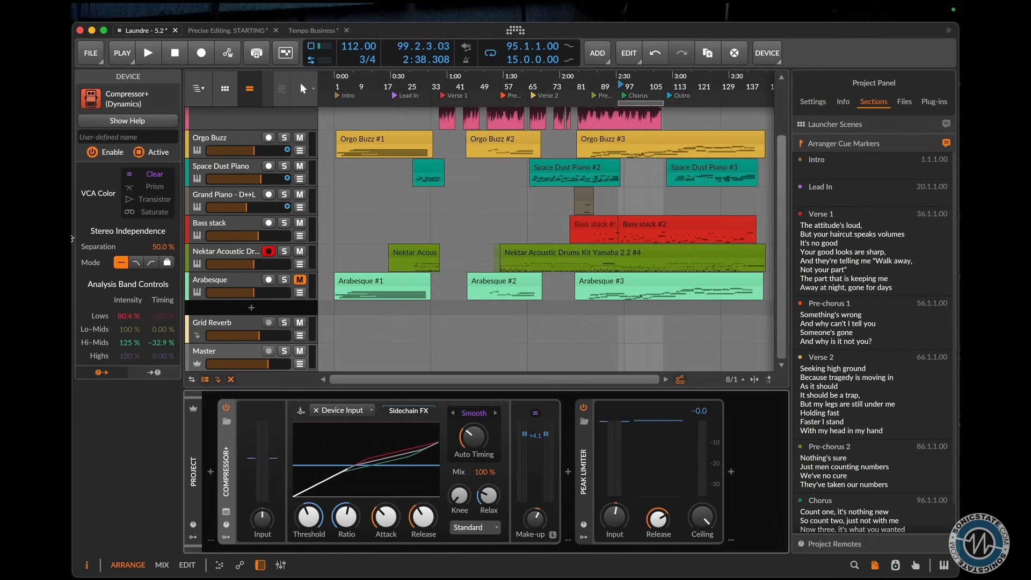
- Open the Orgo Buzz #1 clip in the note editor and play it while examining Phase-4's expanded view
left_click(372, 144)
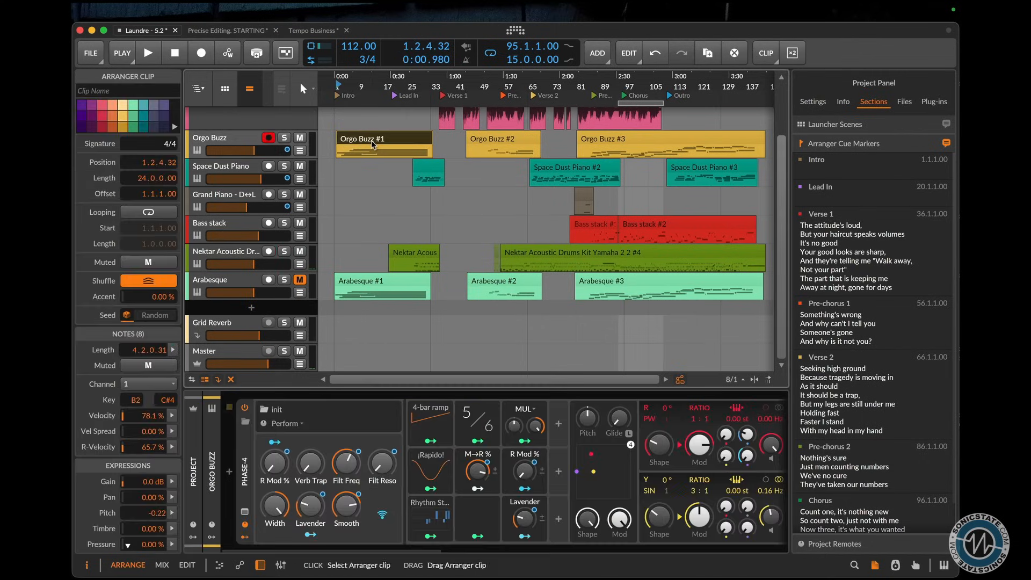
double_click(372, 143)
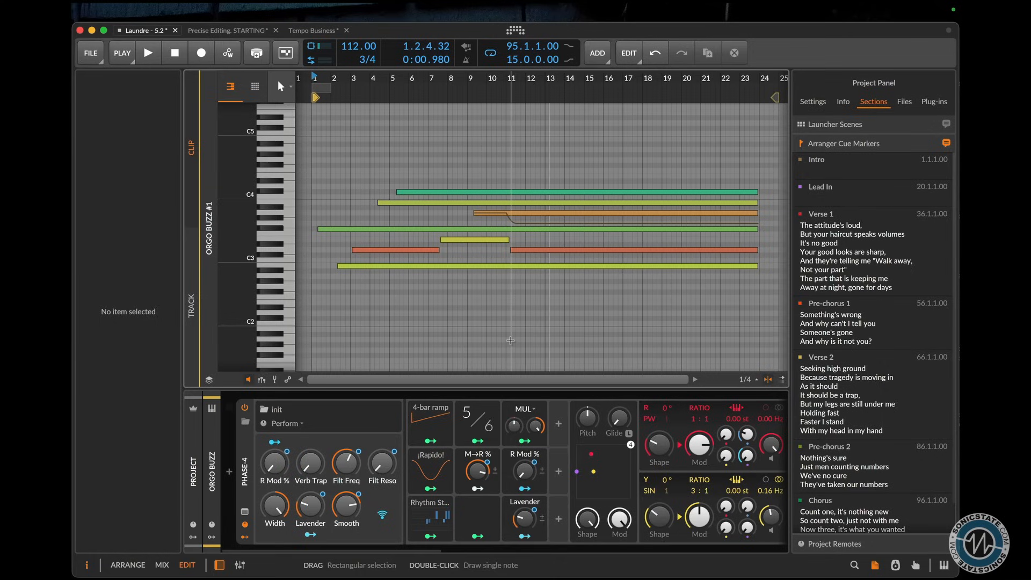
key("space")
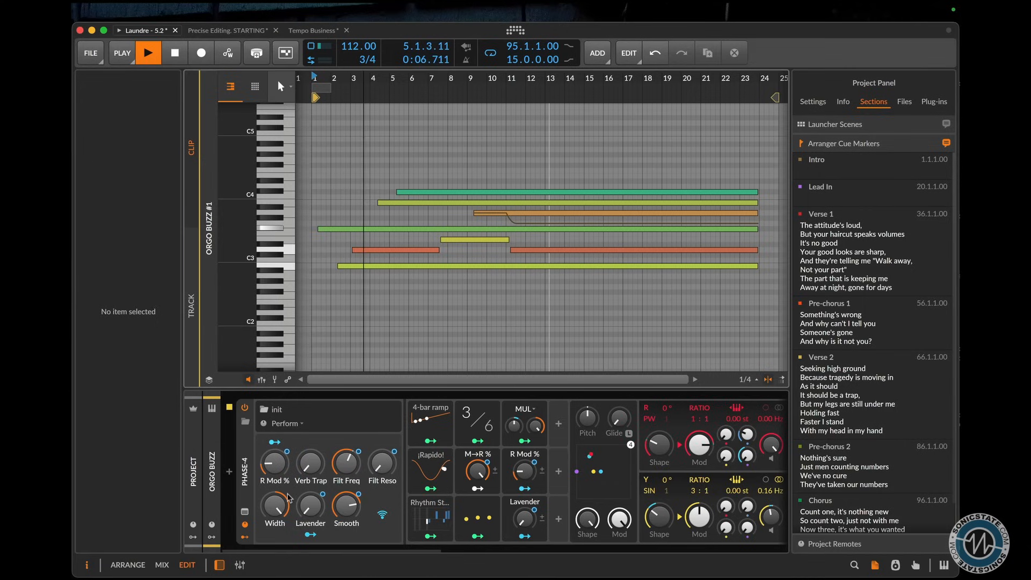
left_click(244, 511)
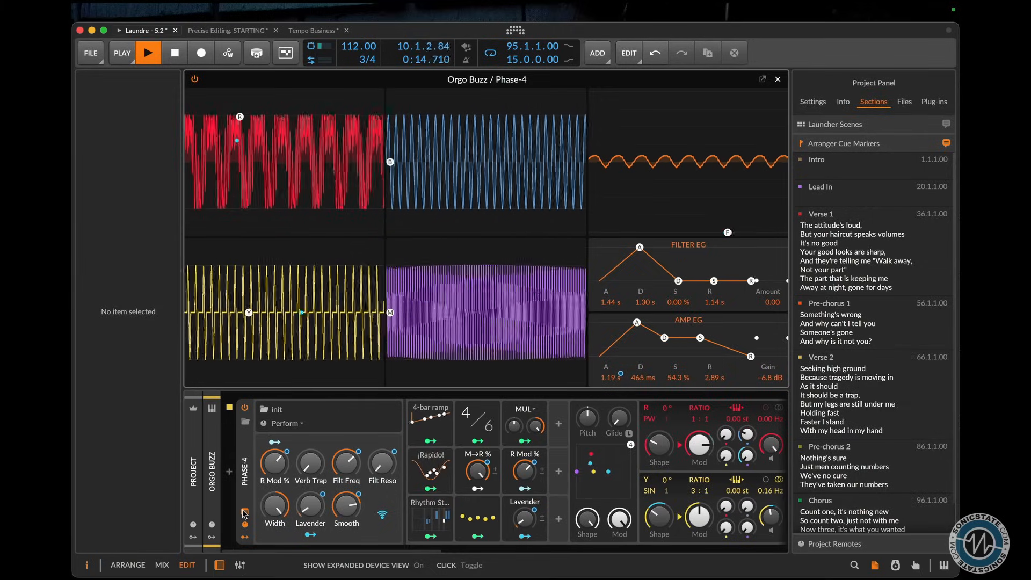
left_click(244, 511)
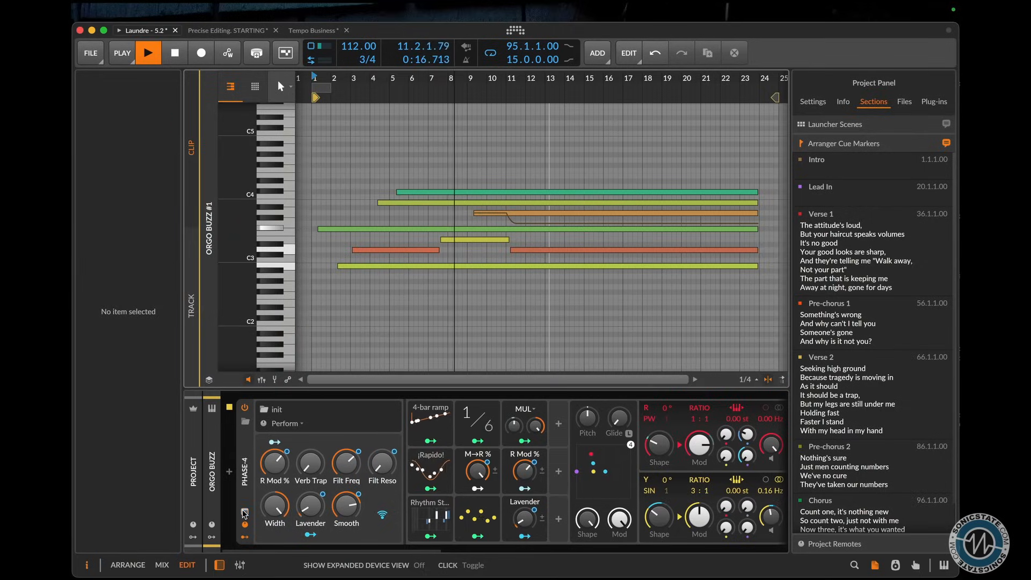
key("space")
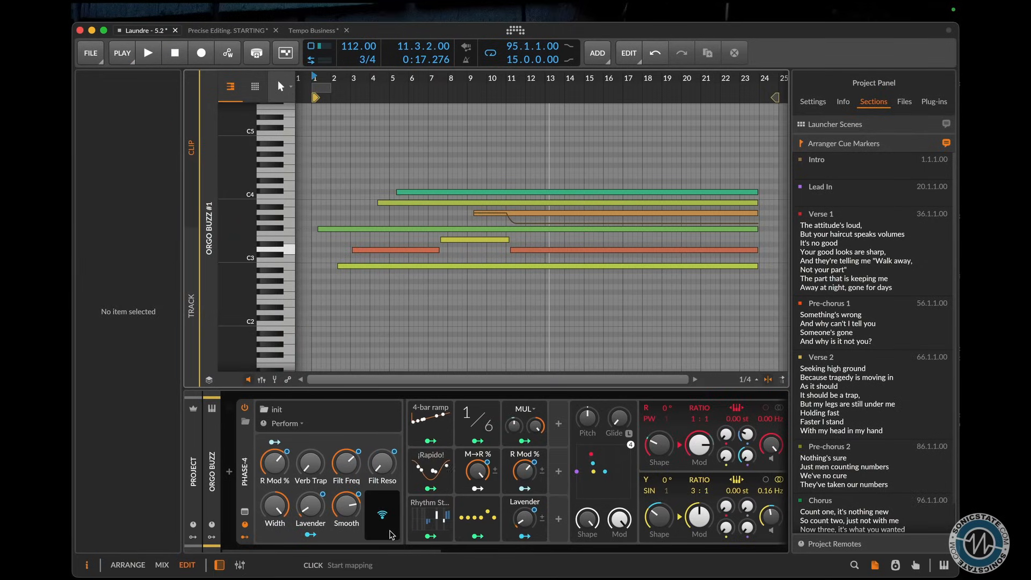
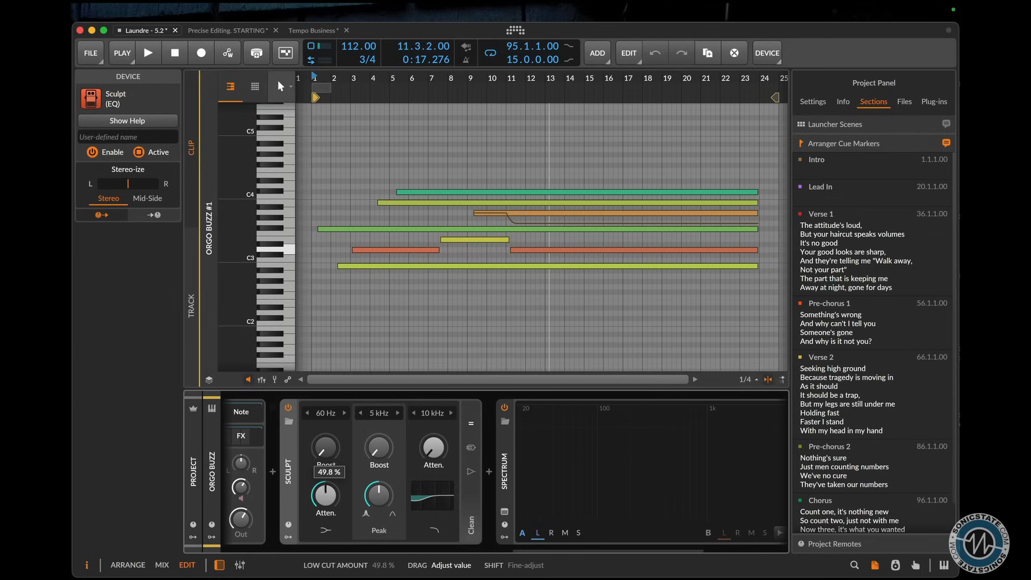
- Raise the Sculpt EQ's low attenuation during playback, keeping its low band at 60 Hz
left_click_drag(328, 501, 328, 503)
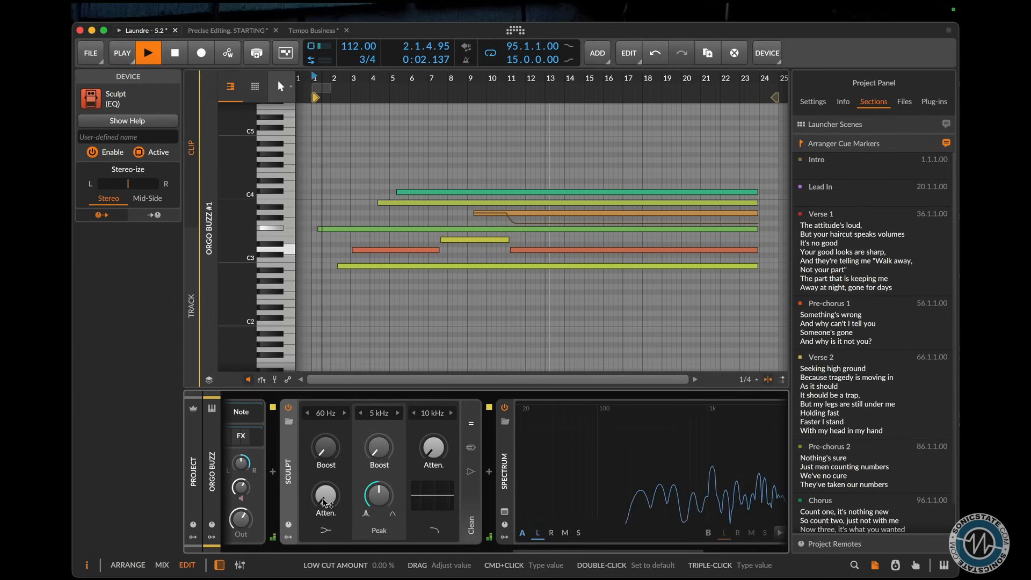
left_click_drag(324, 502, 325, 479)
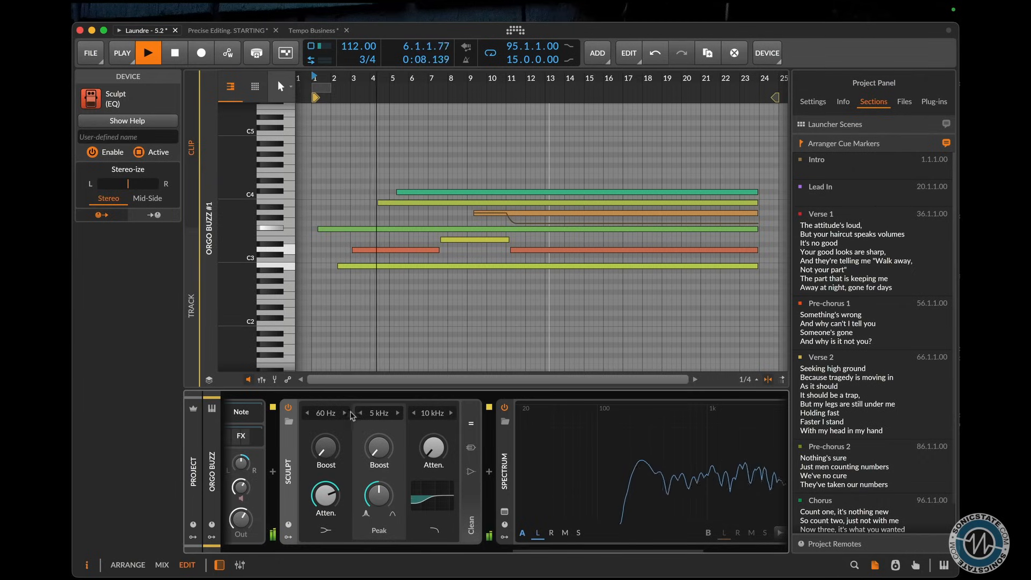
left_click(345, 413)
left_click(307, 413)
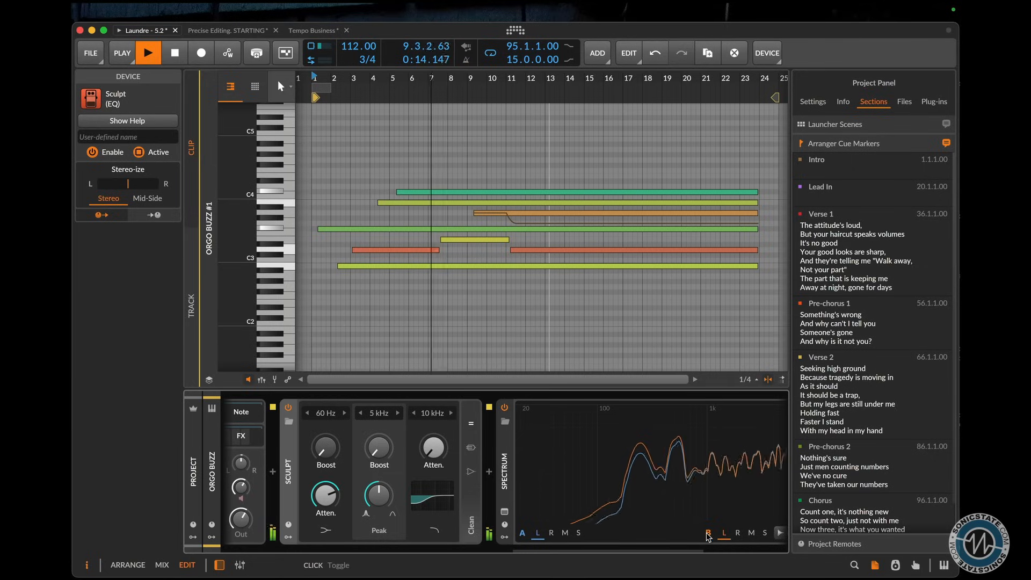
- Set Sculpt's low boost to about 46 %, adjust the low attenuation, and change the low band frequency to 100 Hz
scroll(640, 481, "right", 2)
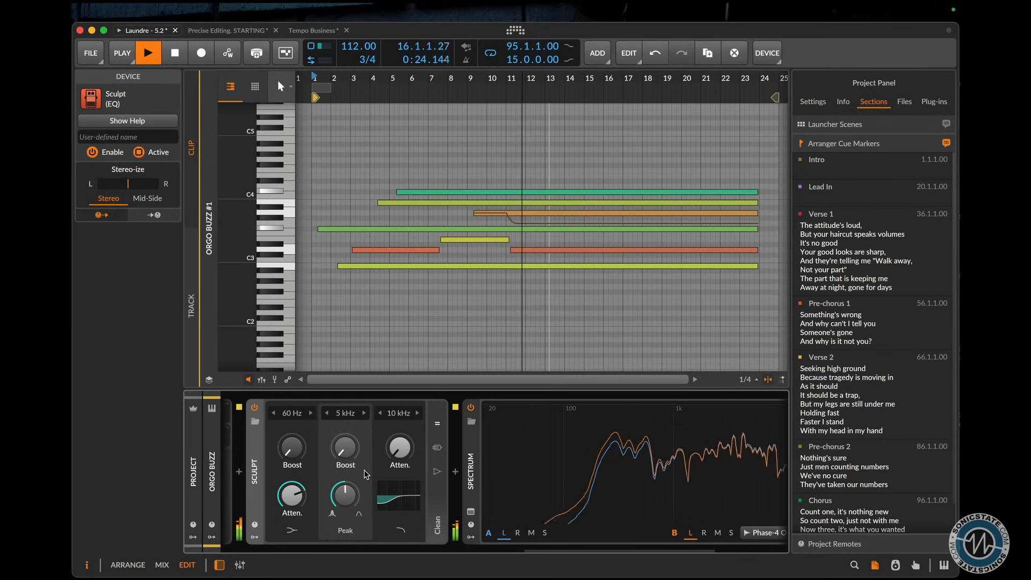
mouse_move(294, 461)
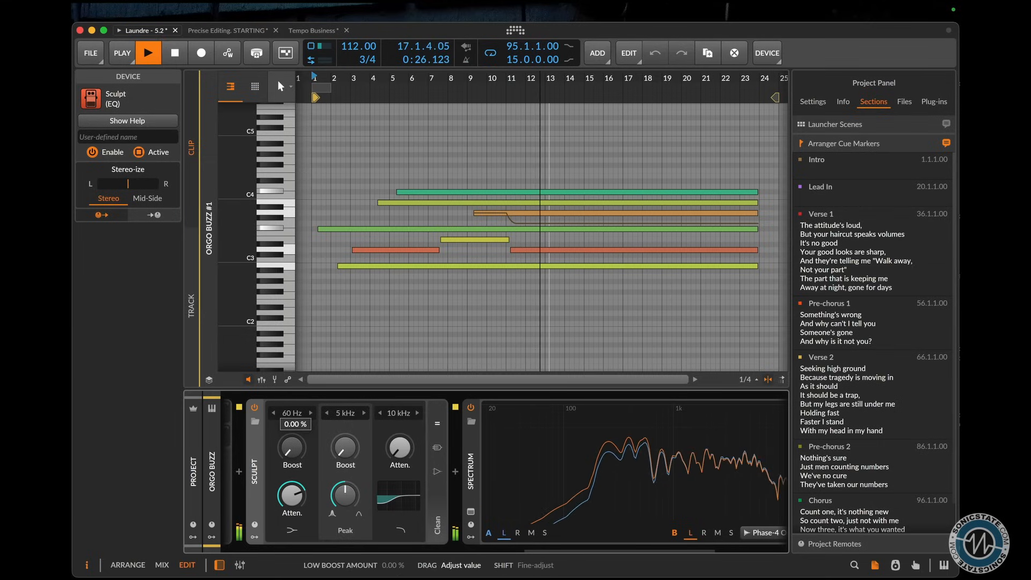
left_click_drag(291, 447, 292, 416)
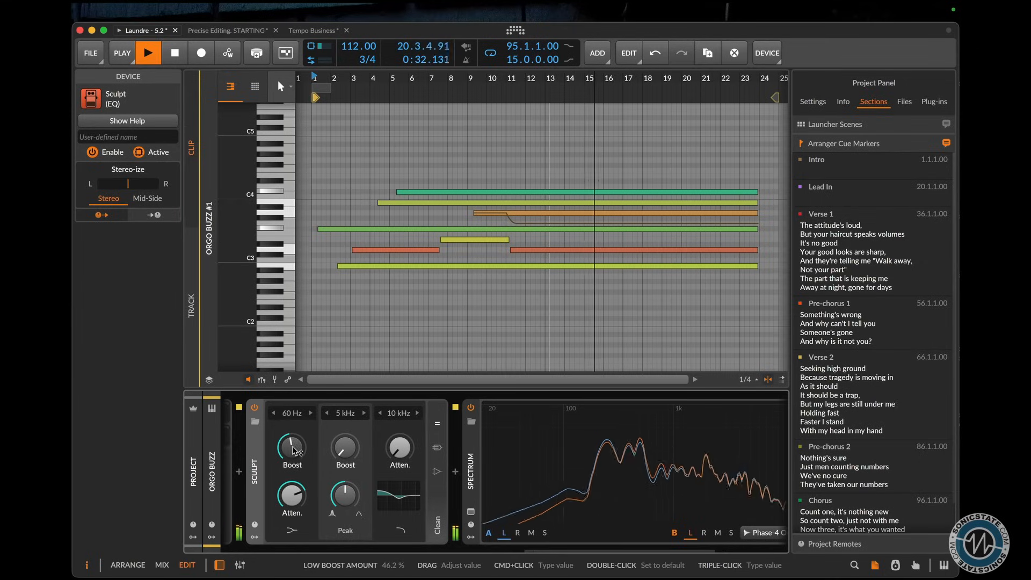
mouse_move(293, 494)
left_mouse_down()
mouse_move(292, 510)
mouse_move(293, 483)
left_mouse_up()
left_click(310, 414)
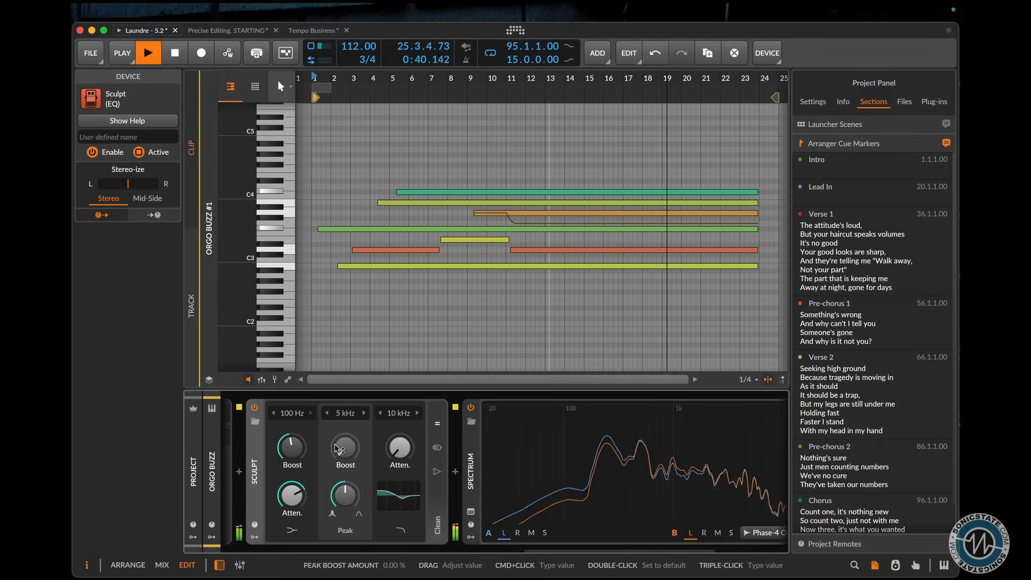
- Boost Sculpt's 5 kHz peak with a narrower bandwidth and raise the 10 kHz high attenuation
left_click_drag(338, 449, 337, 438)
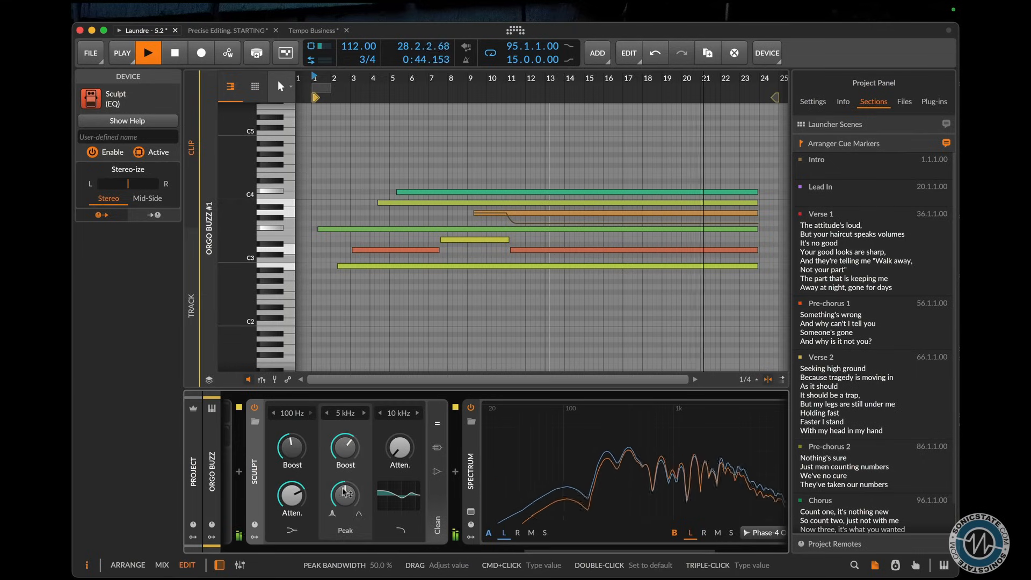
key("space")
key("space")
left_click_drag(400, 447, 400, 427)
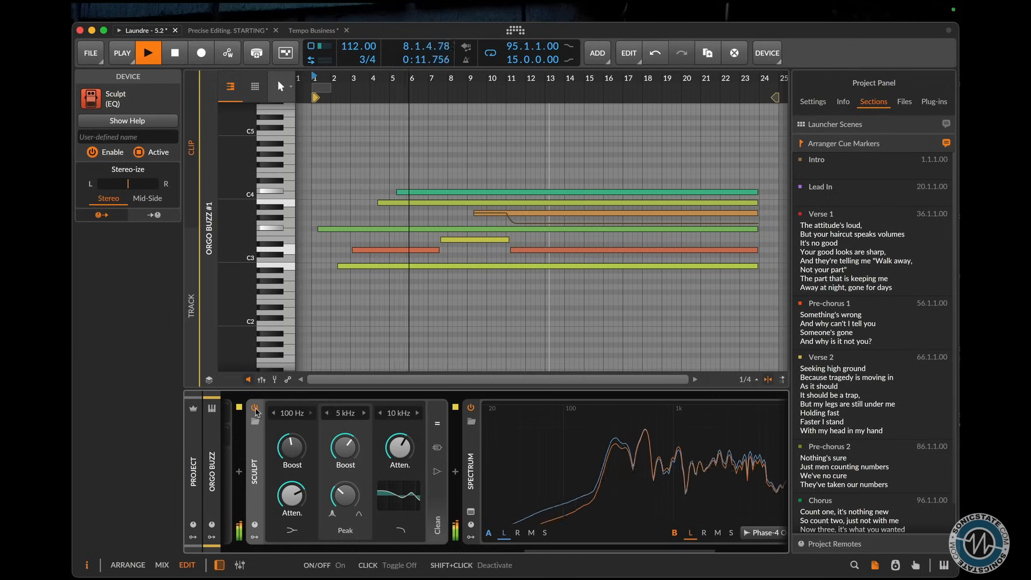
- Bypass and re-enable Sculpt to compare the sound, and set its peak boost frequency to 4 kHz
left_click(255, 408)
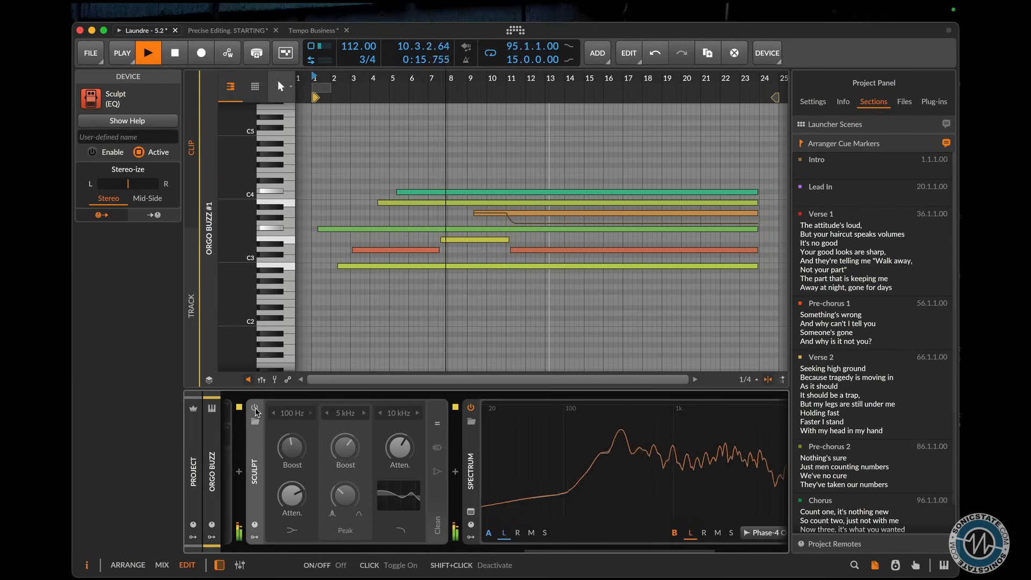
left_click(255, 409)
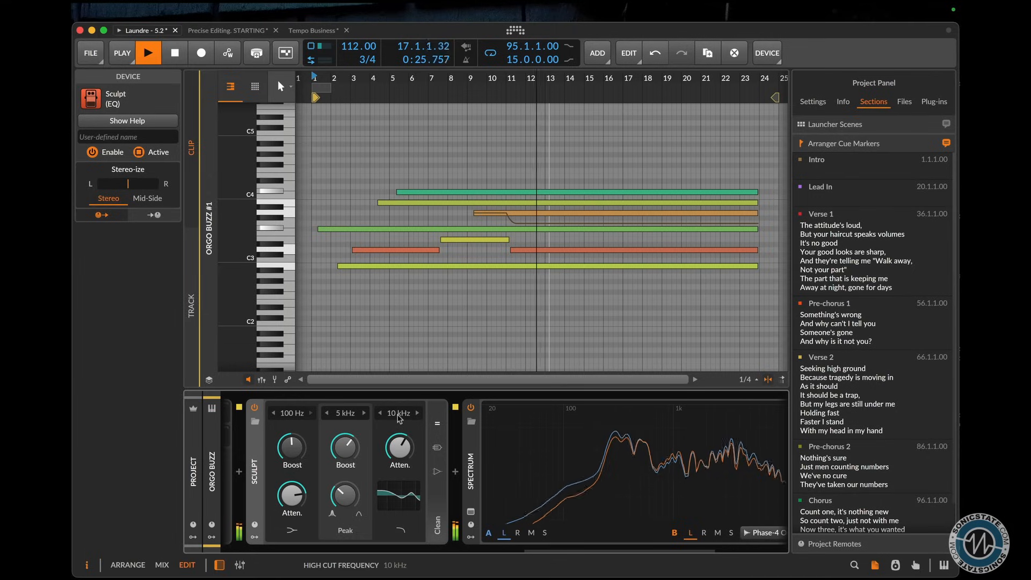
left_click(346, 413)
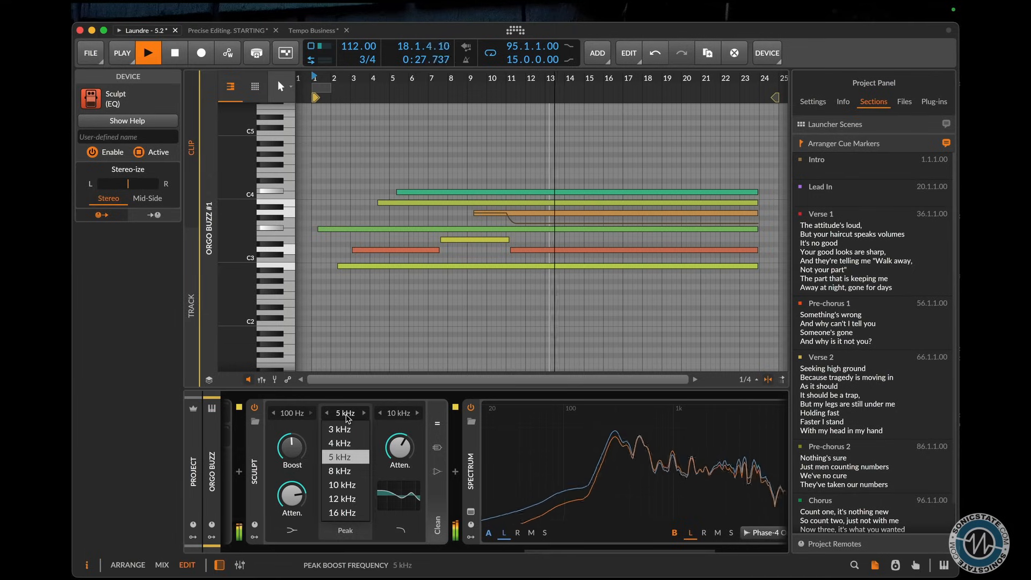
left_click(352, 416)
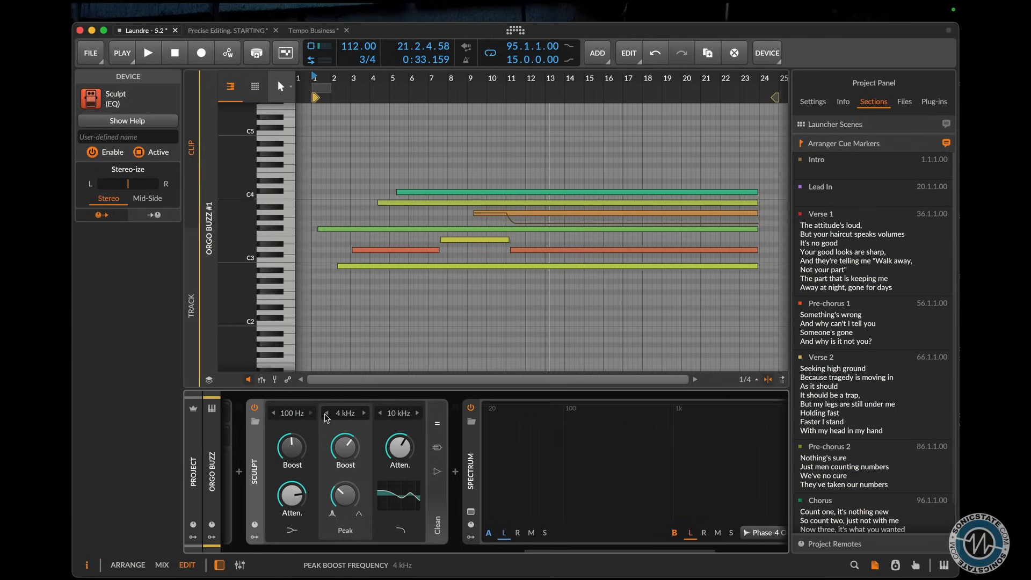
- Add an LFO modulator to the Sculpt device
left_click(254, 537)
left_click(276, 426)
type("lfo")
key("Return")
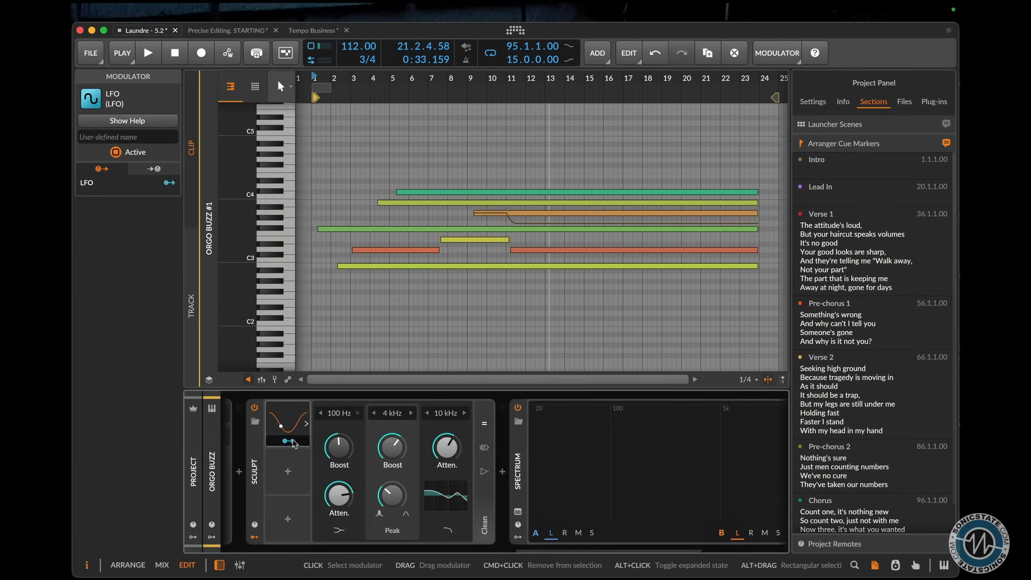
- Map the LFO to Sculpt's low boost with a modulation amount of 0.364 and start playback
left_click(292, 440)
left_click_drag(338, 447, 339, 438)
key("space")
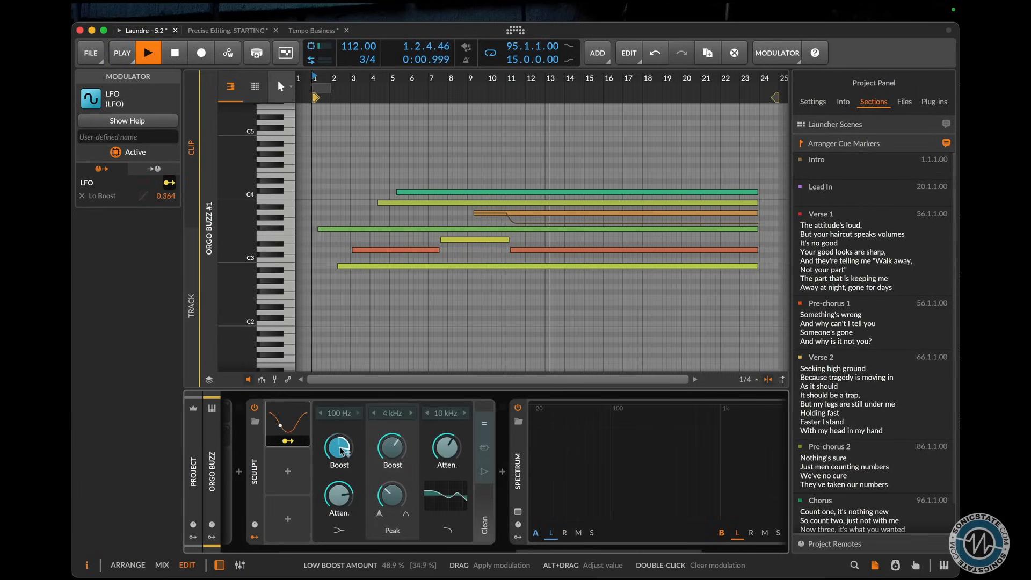
- Set the LFO's modulation of Sculpt's low boost to -0.48, stop playback and hide Sculpt's modulators
left_click_drag(341, 450, 342, 532)
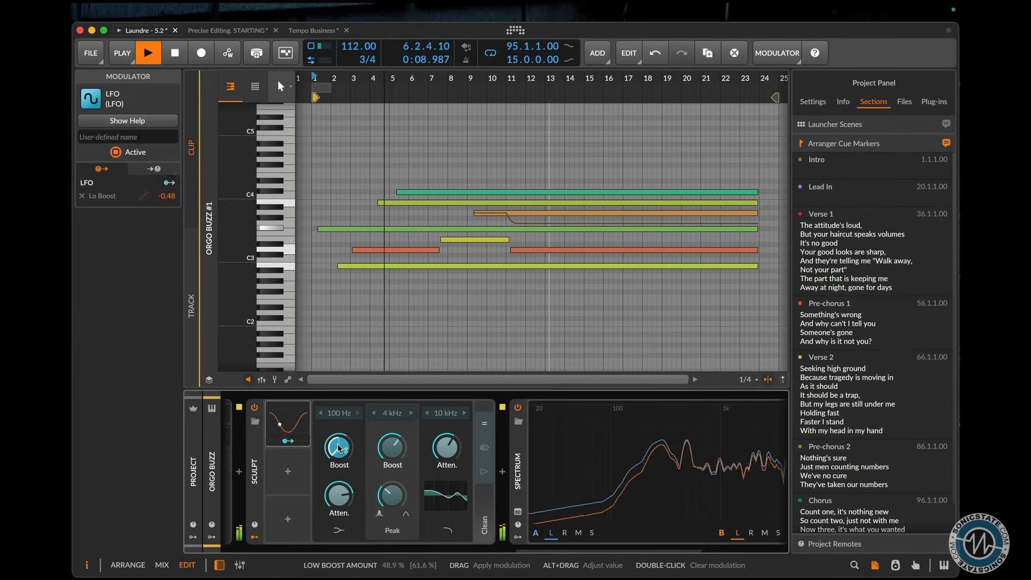
key("space")
key("Escape")
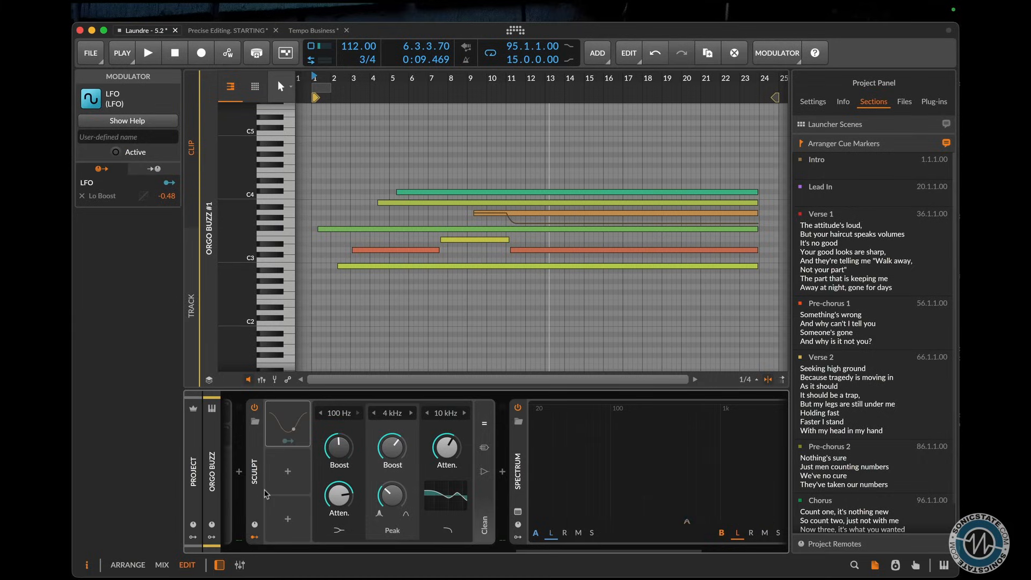
left_click(255, 537)
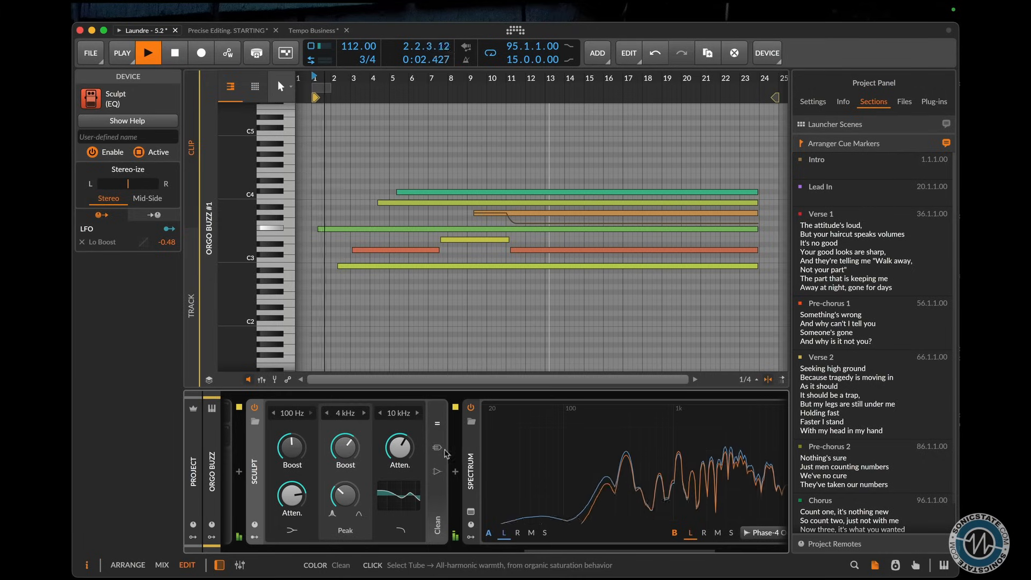
- Audition Sculpt's Tube color during playback and switch the device to the Transistor color
left_click(438, 452)
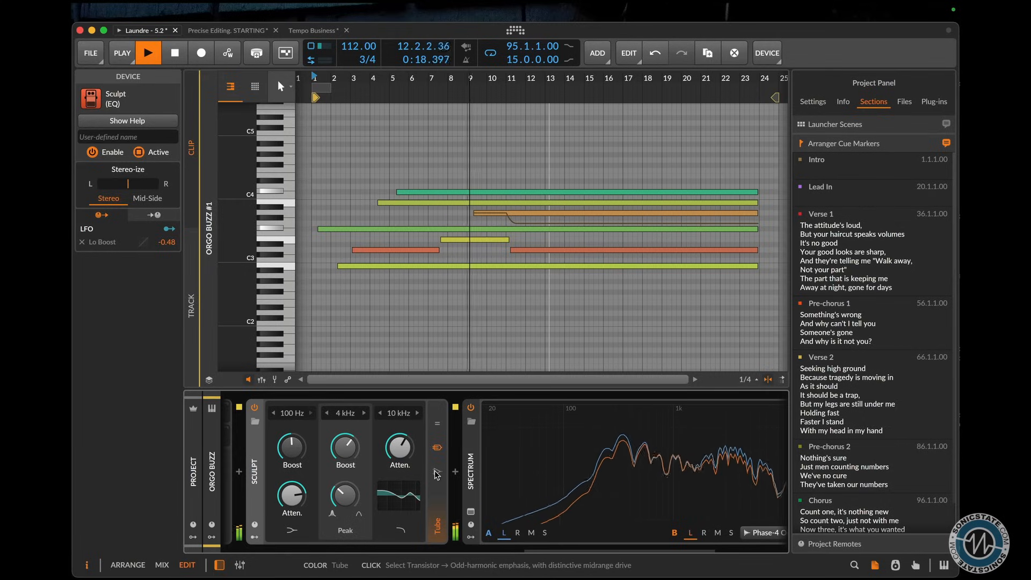
left_click(436, 474)
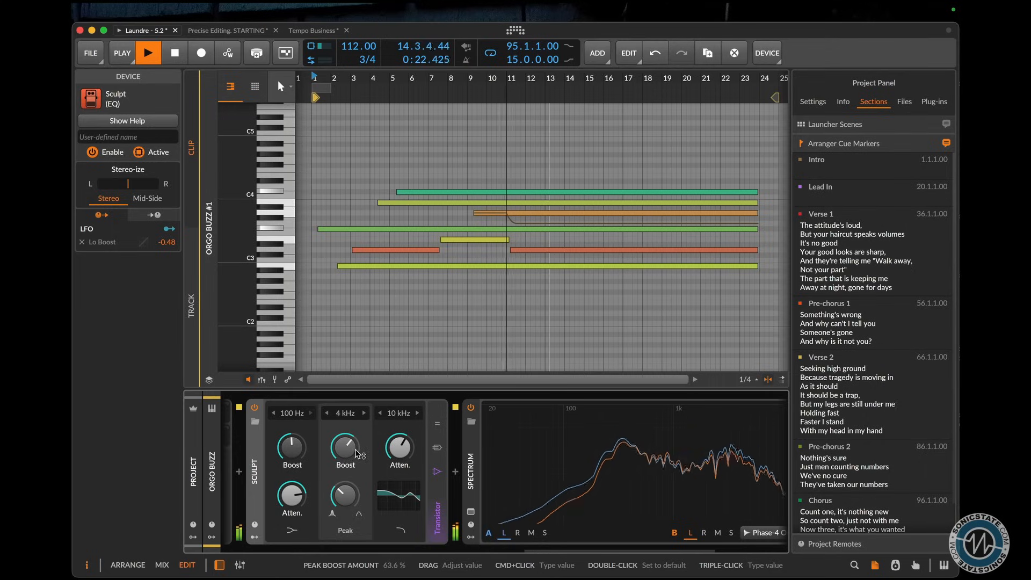
left_click_drag(358, 454, 358, 454)
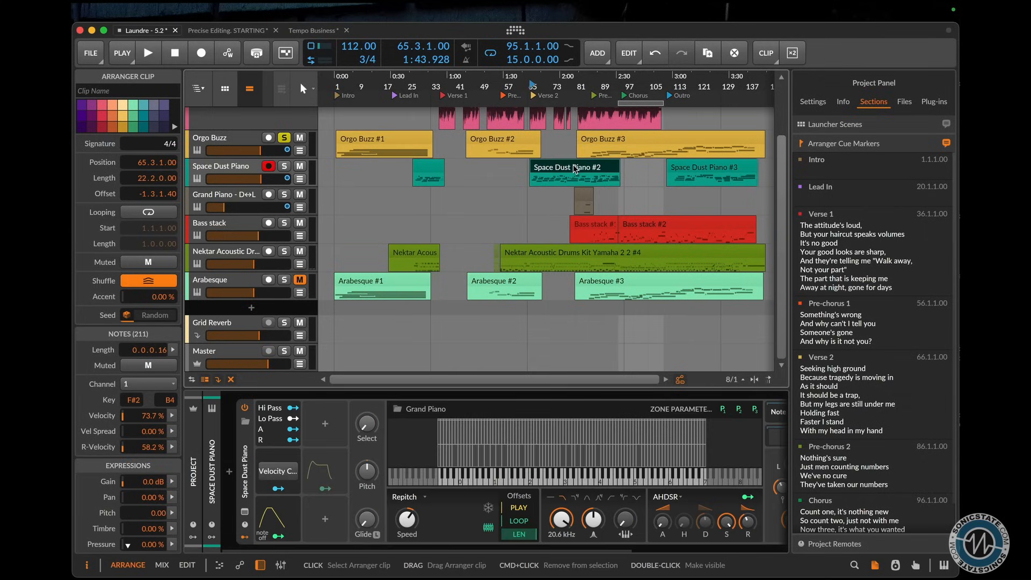
- Set the arranger loop to the Space Dust Piano #2 clip and insert a Focus EQ before Delay-2 on that track
key("super+l")
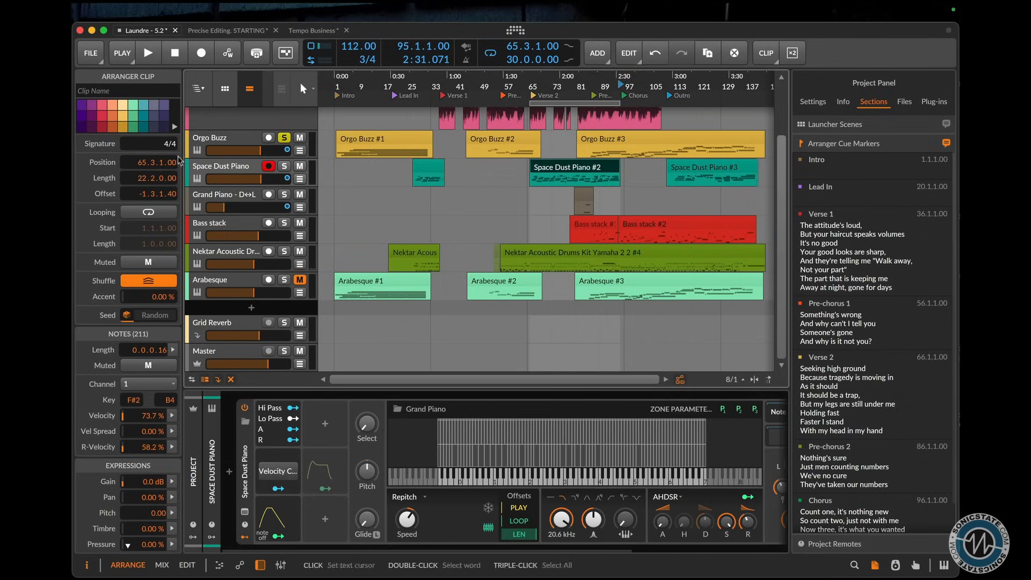
left_click(426, 401)
scroll(425, 408, "down", 5)
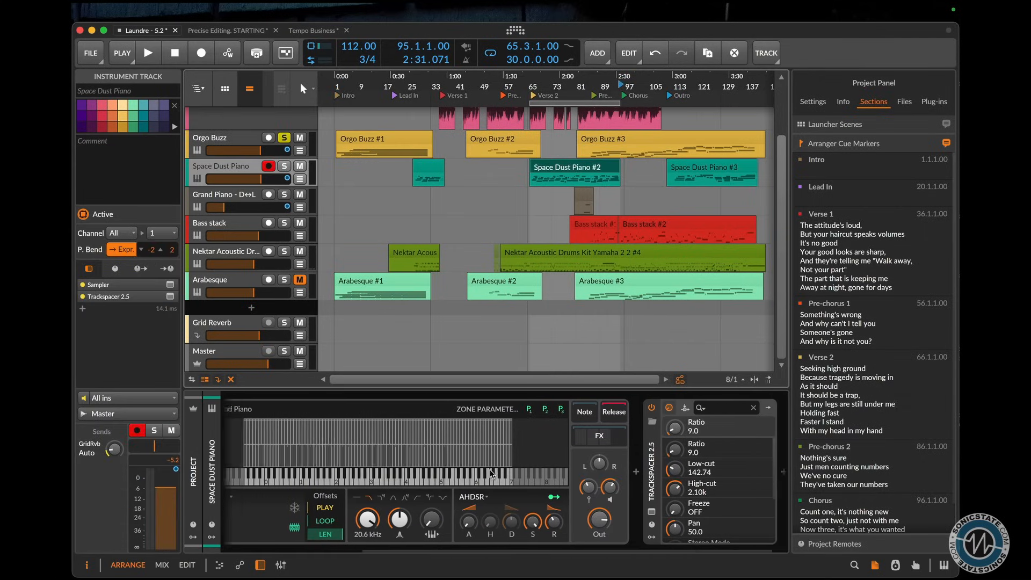
scroll(560, 444, "down", 3)
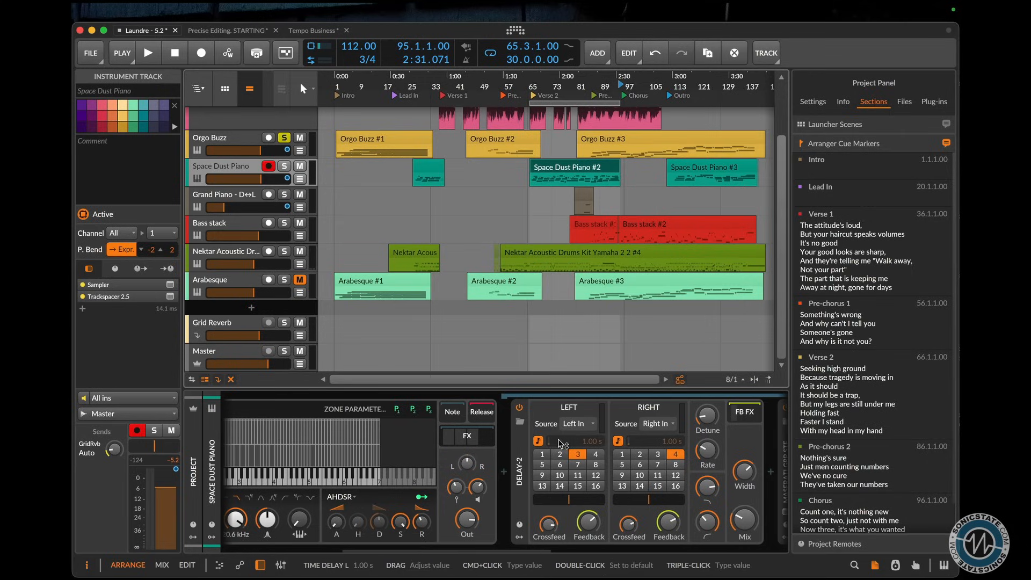
left_click(503, 472)
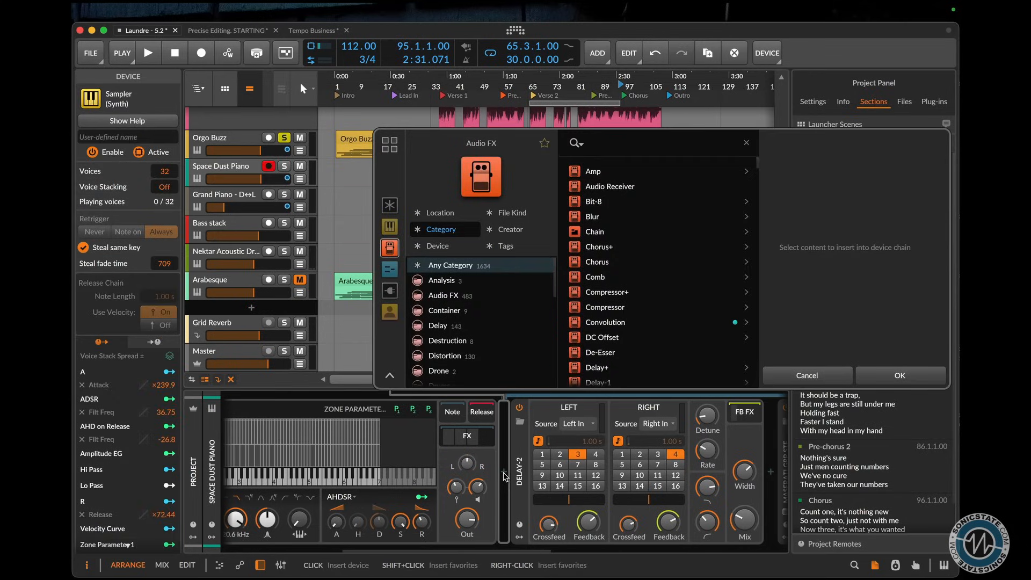
type("foc")
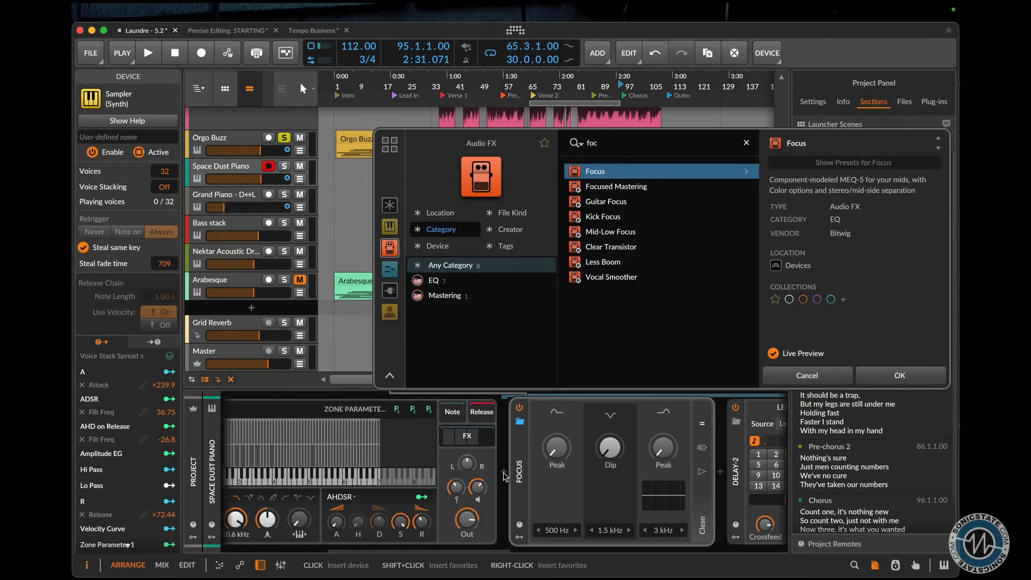
key("Return")
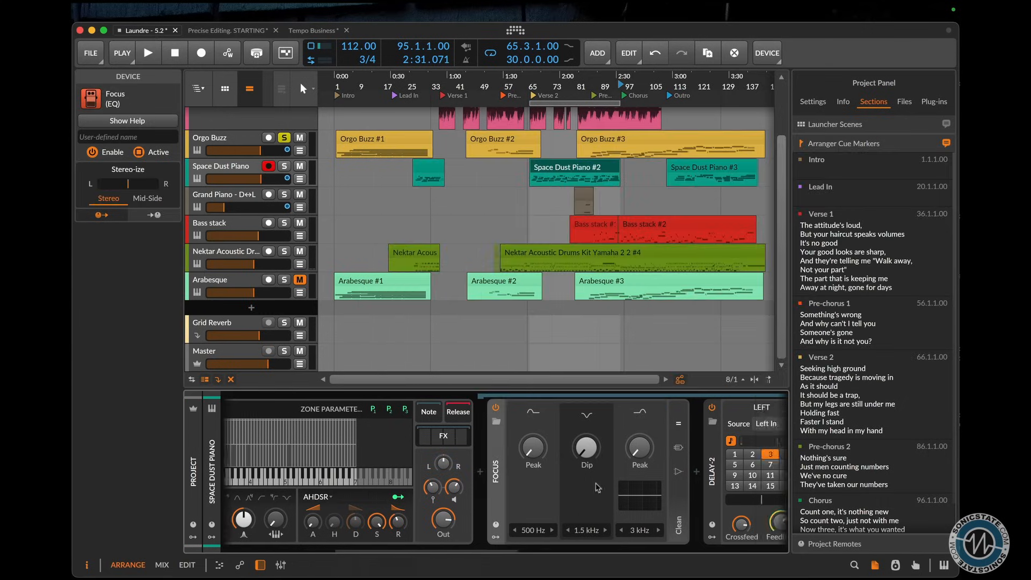
- Try raising Focus's 500 Hz low peak and 3 kHz high peak boosts
left_click(460, 470)
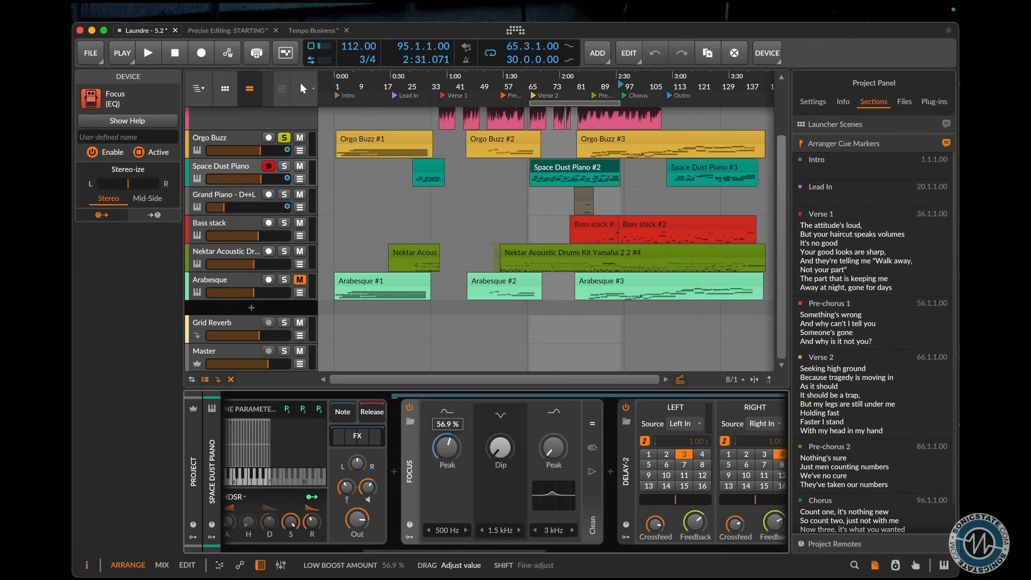
left_click_drag(449, 452, 450, 451)
left_click_drag(557, 452, 557, 399)
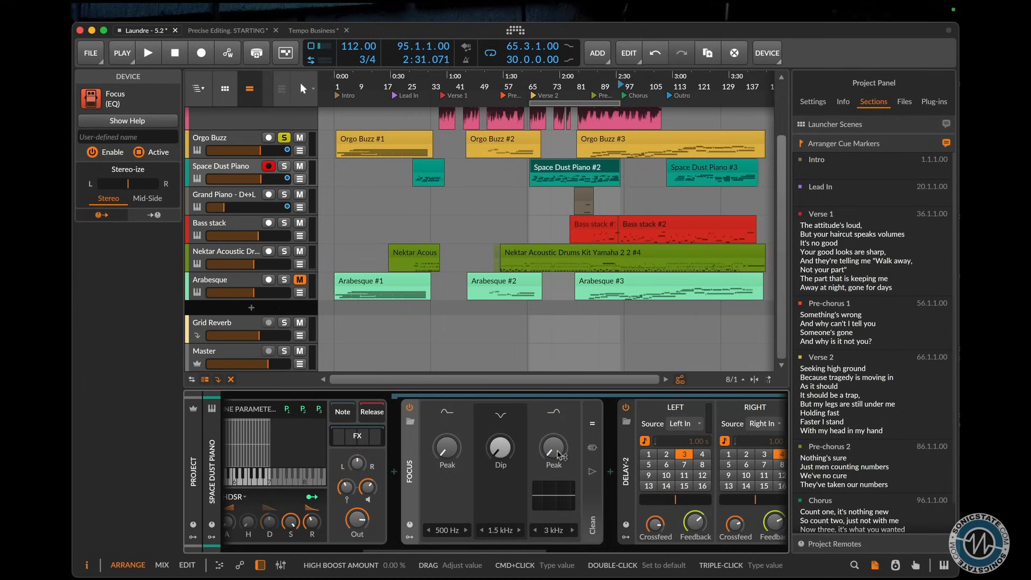
- Play the full mix briefly, solo the Space Dust Piano track and restart playback at Verse 2
key("space")
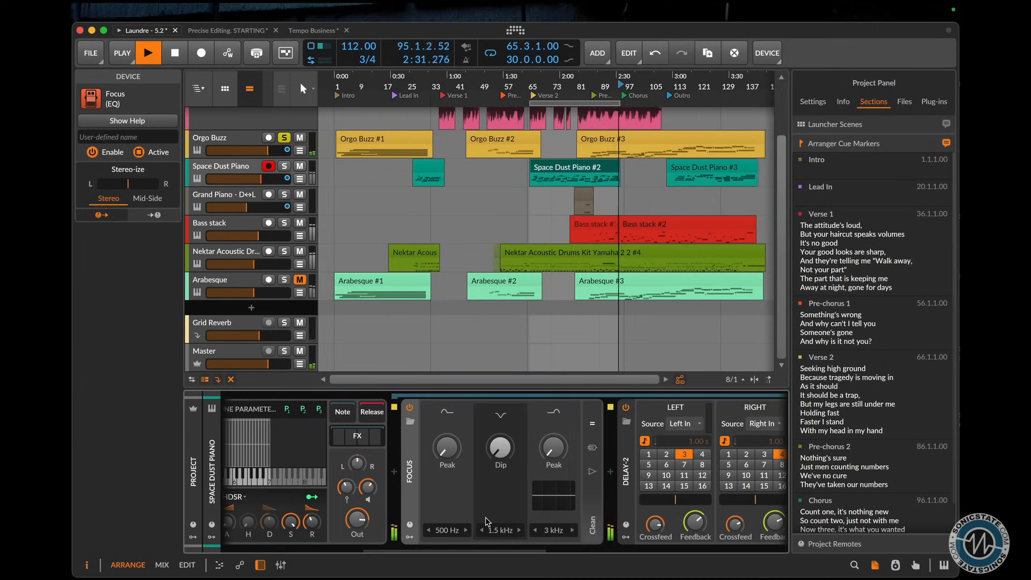
key("space")
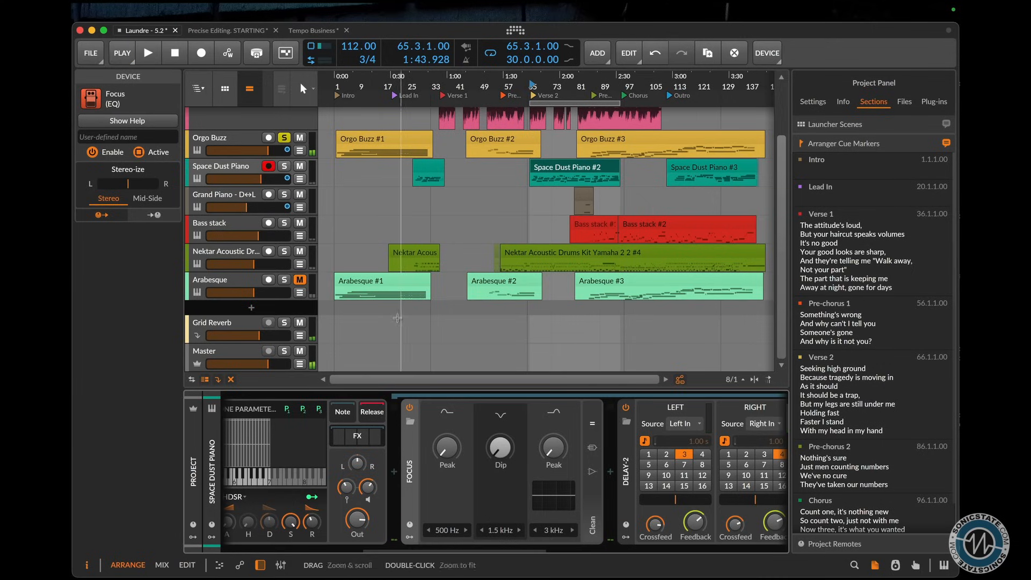
left_click(224, 173)
key("s")
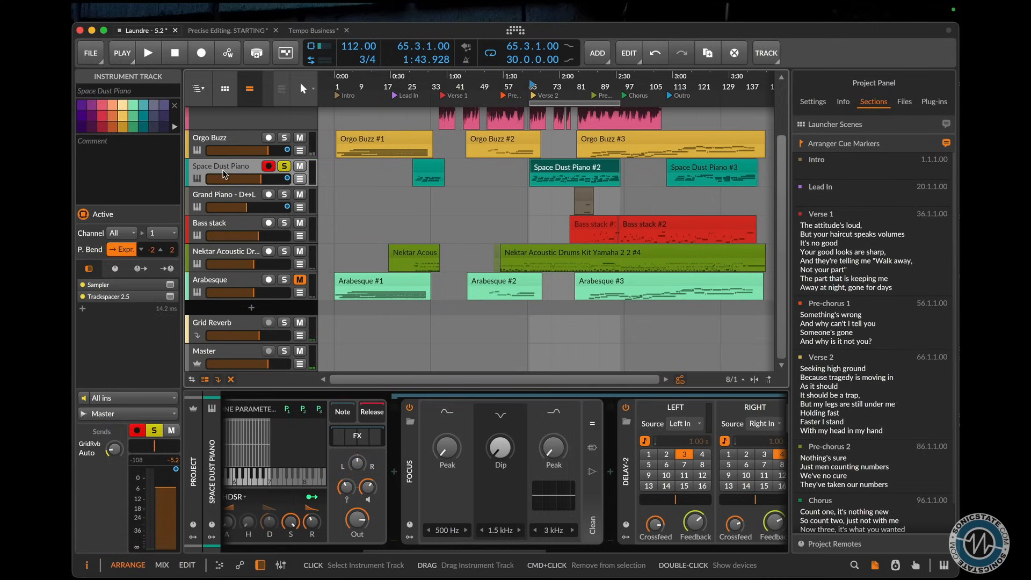
key("space")
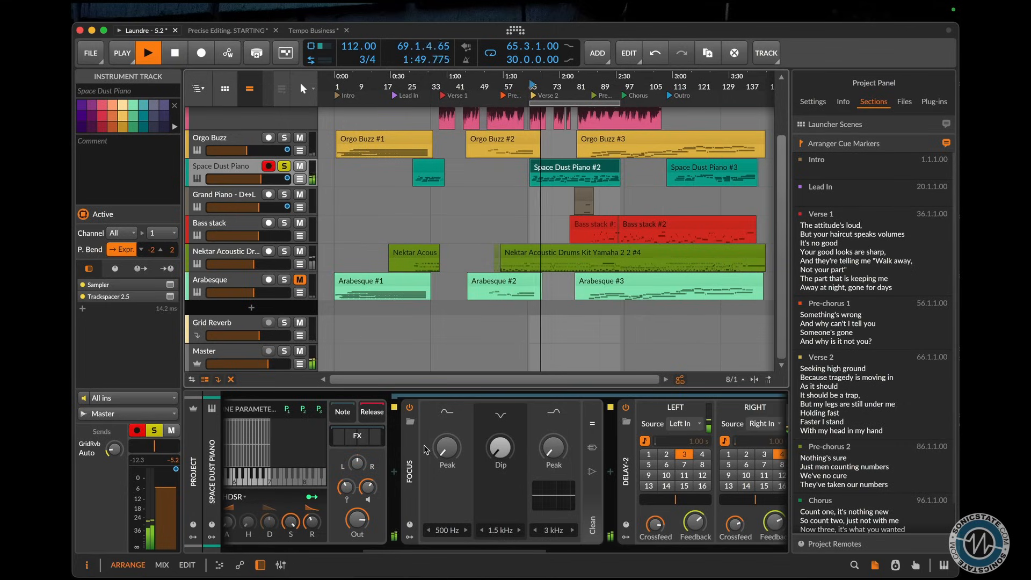
- Boost Focus's low peak at 700 Hz and its high peak at 4 kHz
left_click_drag(446, 450, 446, 390)
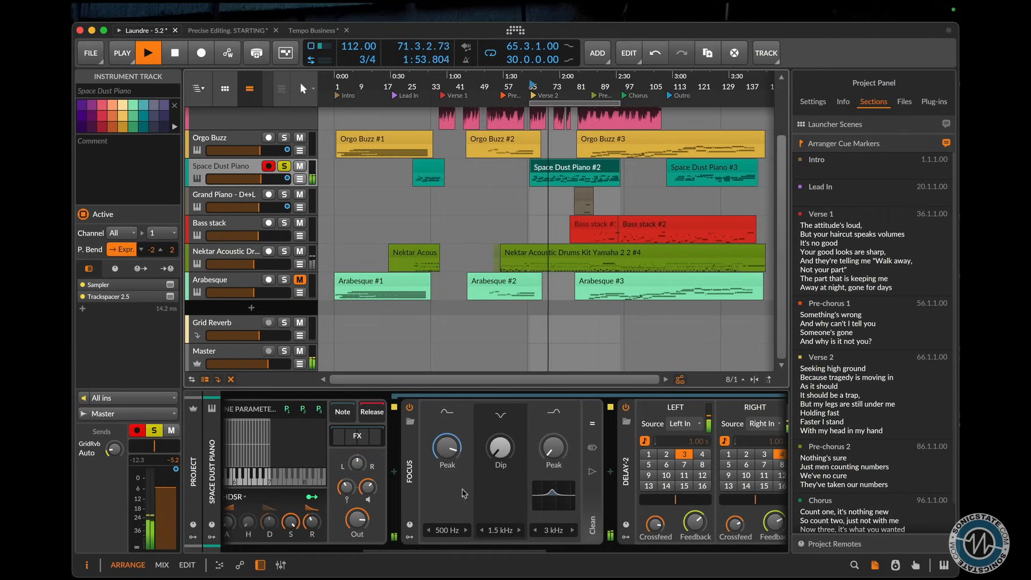
left_click(466, 531)
left_click(466, 531)
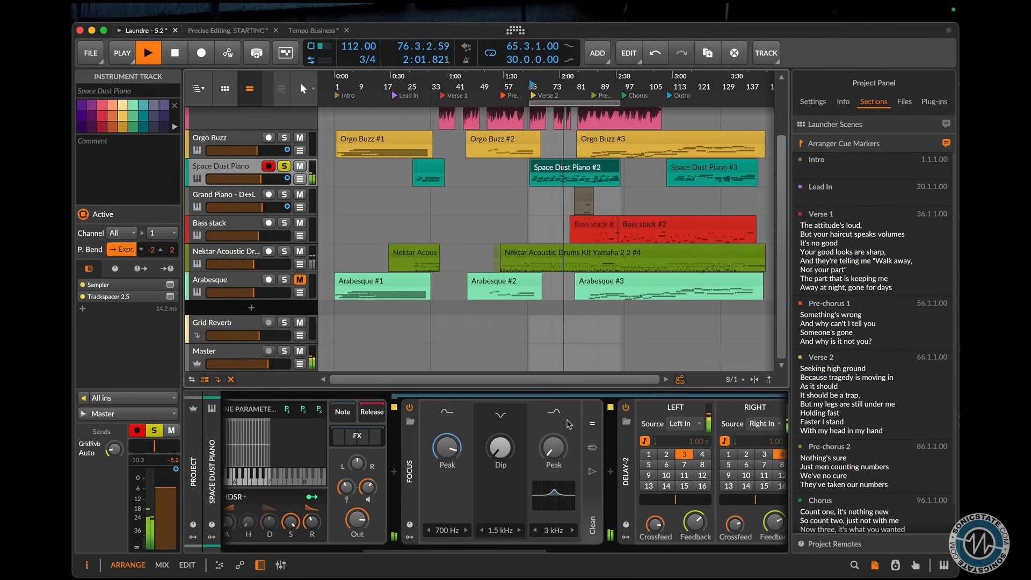
left_click_drag(556, 448, 557, 413)
left_click(553, 530)
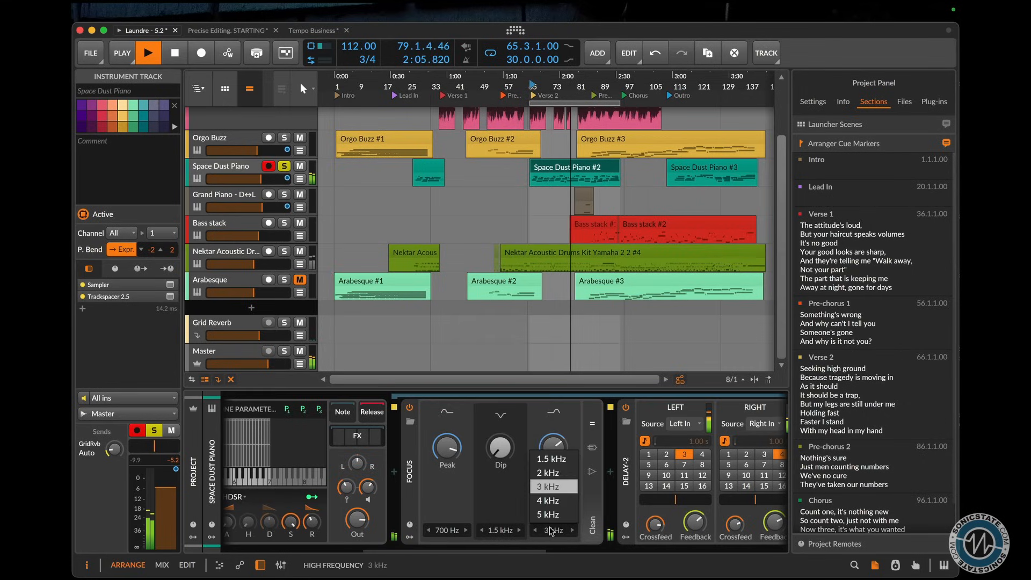
left_click(549, 502)
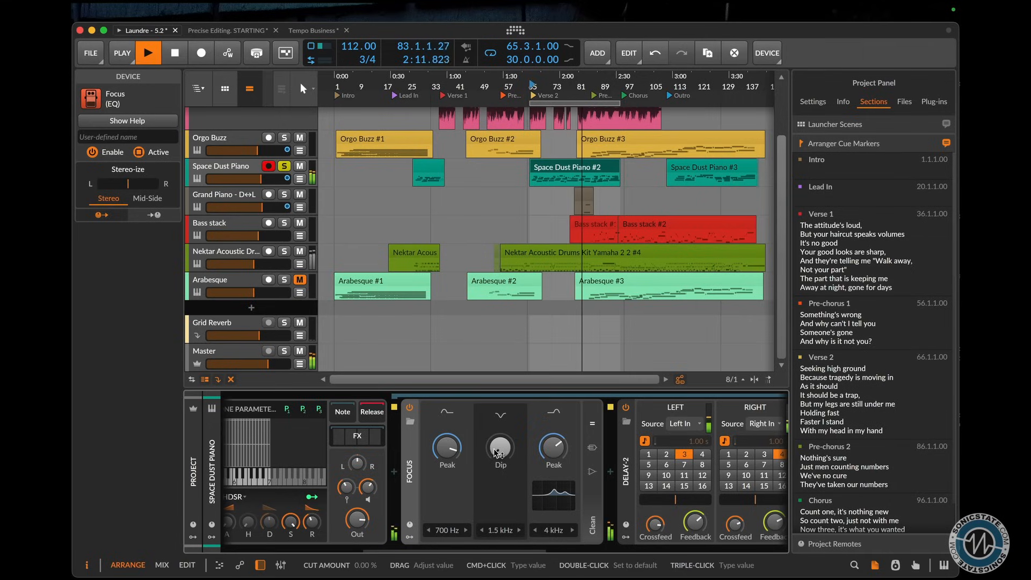
- Switch the track solo buttons to cue mode, then raise Focus's dip amount and set the dip frequency to 1 kHz
right_click(284, 166)
left_click(291, 178)
left_click_drag(502, 455, 502, 376)
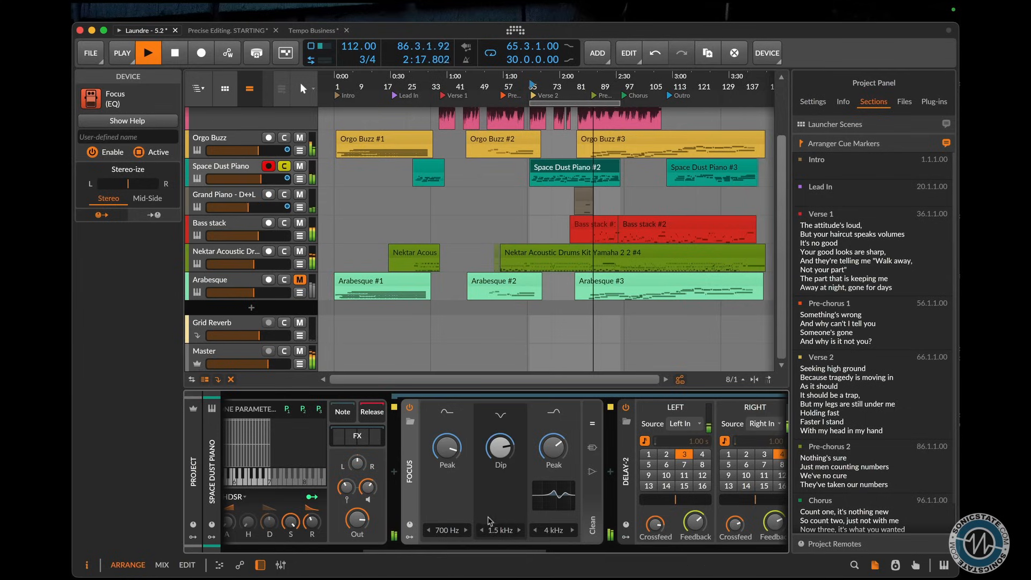
left_click(482, 530)
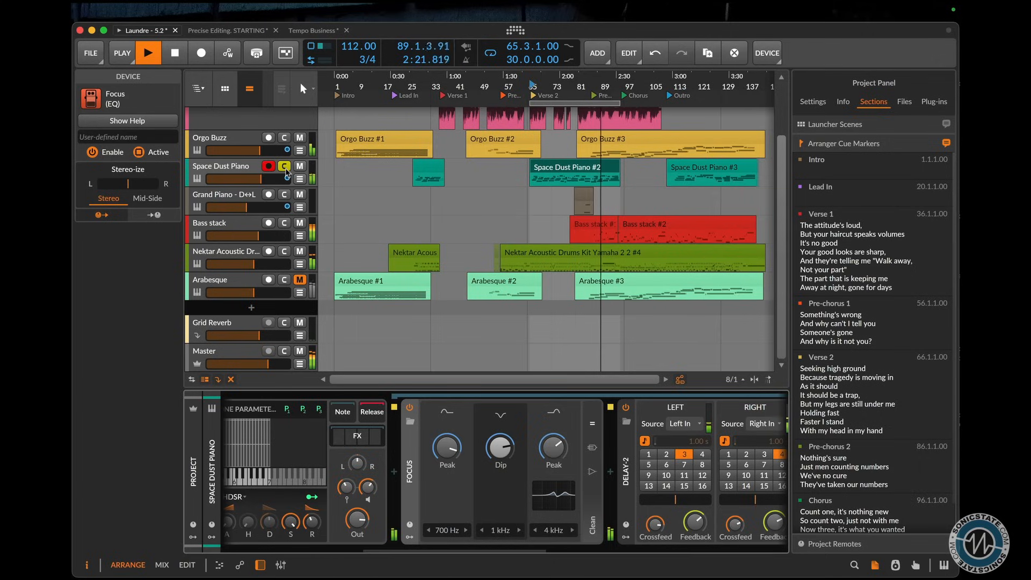
- Return the buttons to solo mode, bypass and re-enable Focus to compare the sound, and stop playback
right_click(285, 167)
left_click(293, 178)
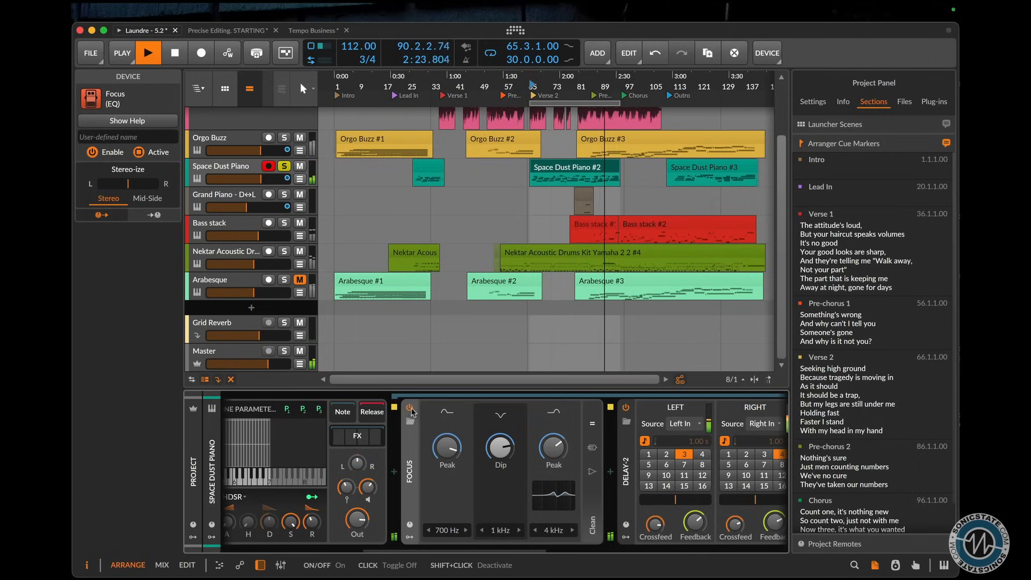
left_click(409, 408)
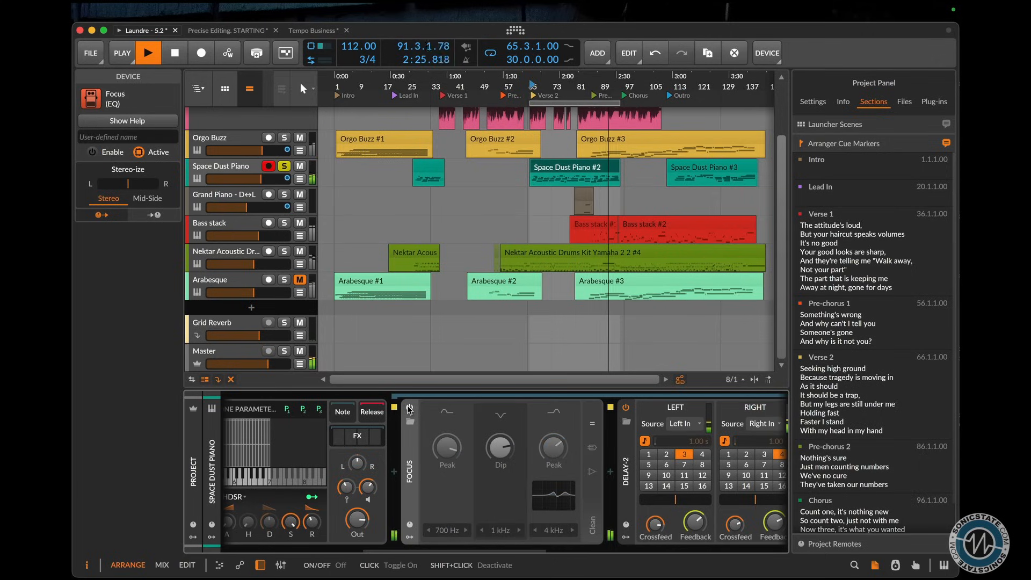
left_click(410, 408)
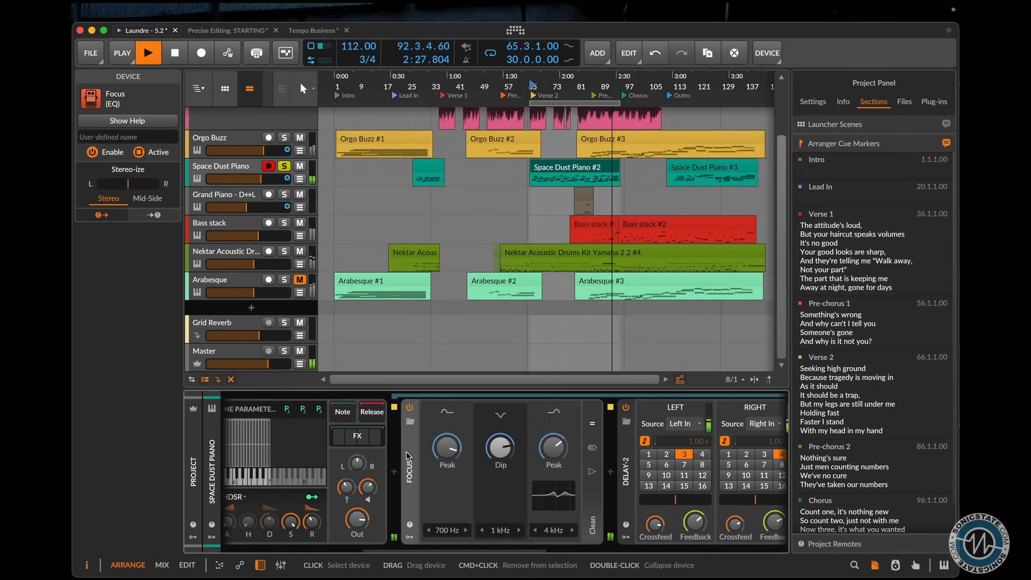
key("space")
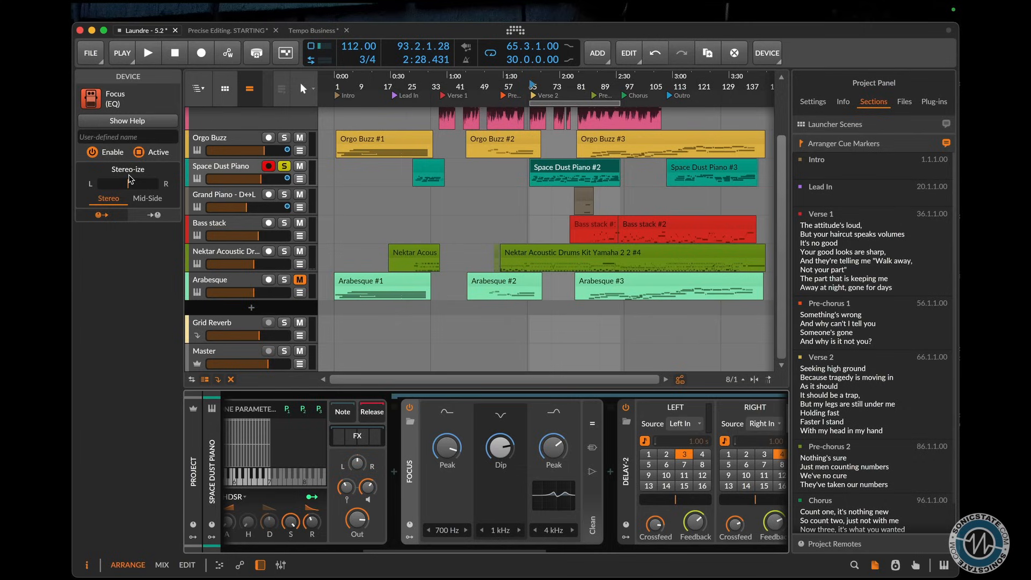
- During playback, offset Focus's Stereo-ize towards the right channel, switch it to Mid-Side and shift it further towards the side
key("space")
left_click_drag(128, 184, 151, 187)
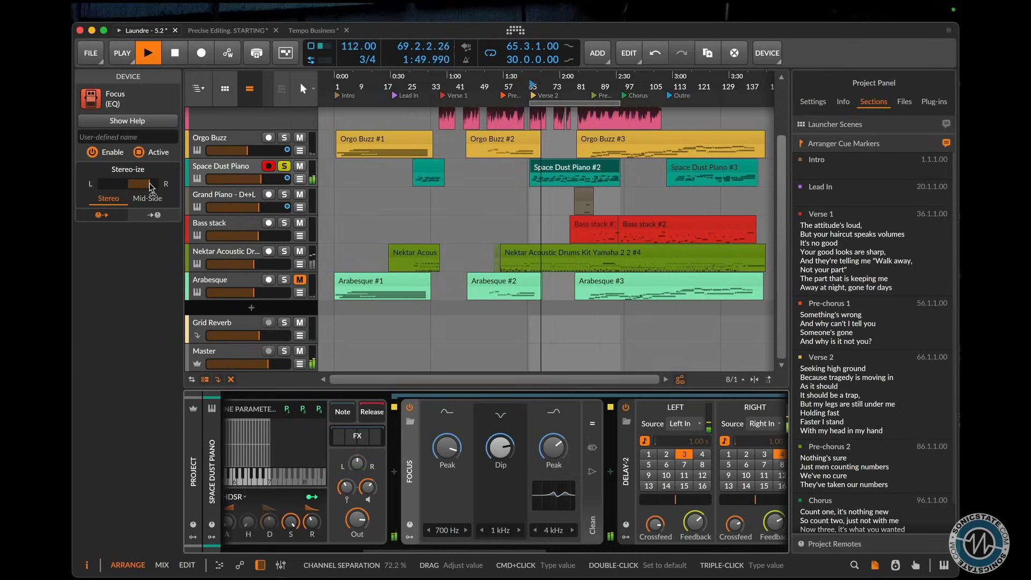
left_click(146, 201)
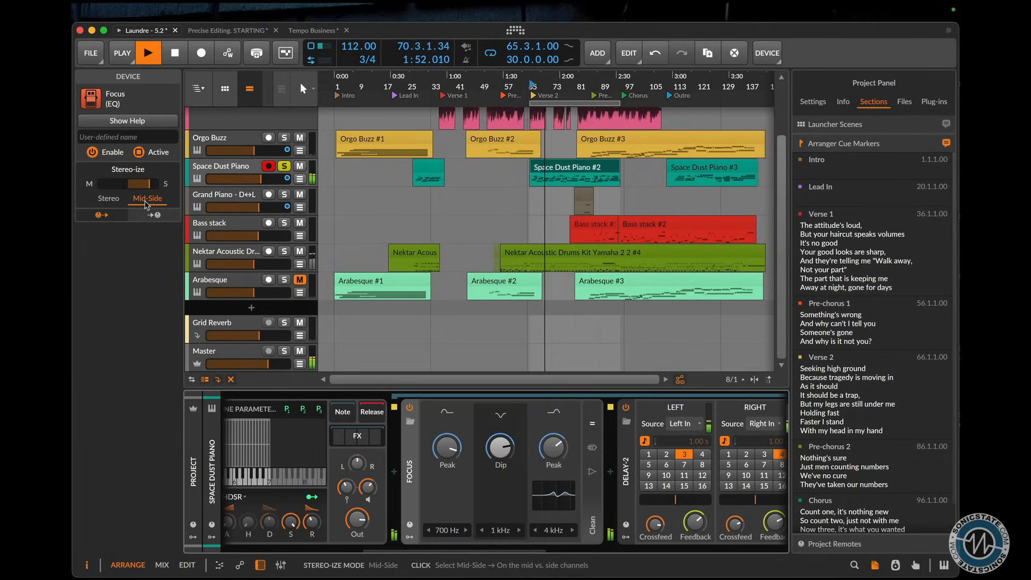
left_click_drag(149, 184, 153, 185)
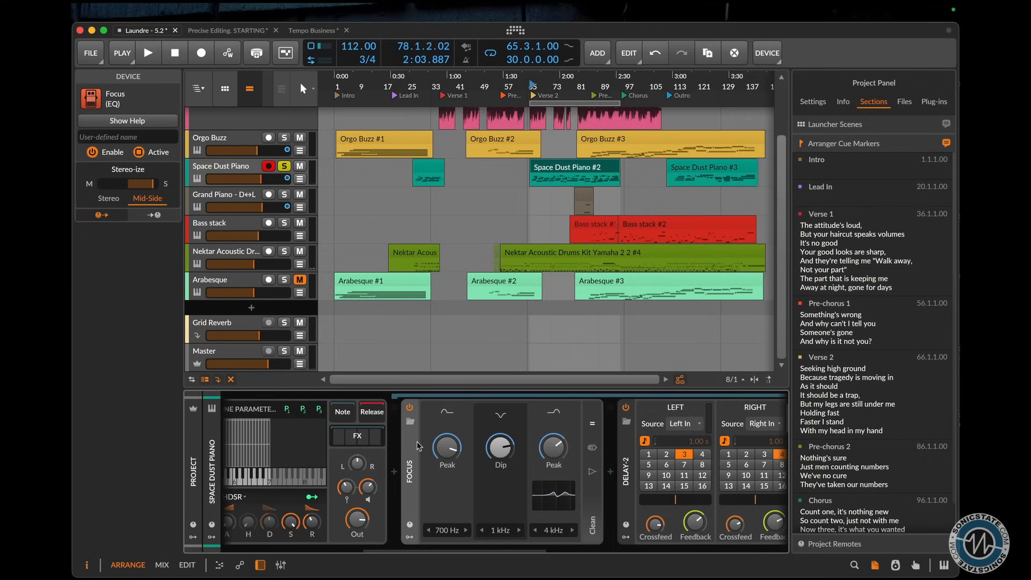
- Insert a Tilt EQ directly after Delay-2 on the Space Dust Piano track
scroll(417, 446, "right", 4)
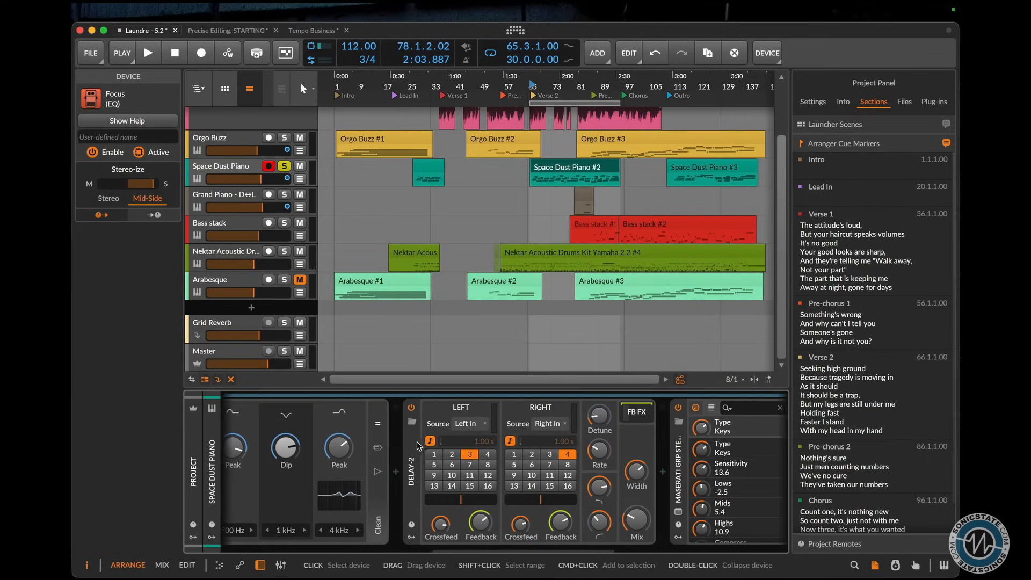
left_click(660, 472)
type("tilt")
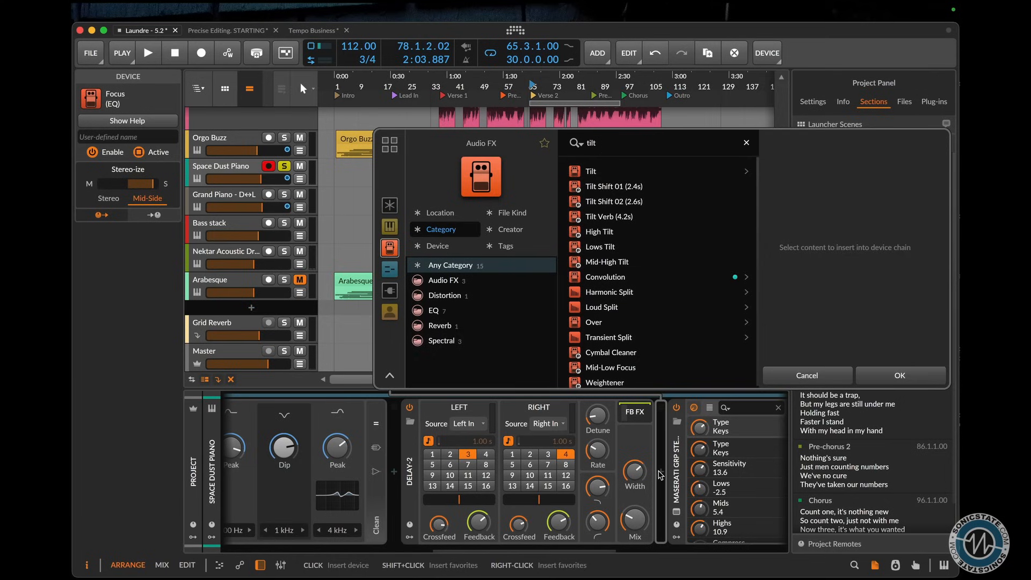
key("Down")
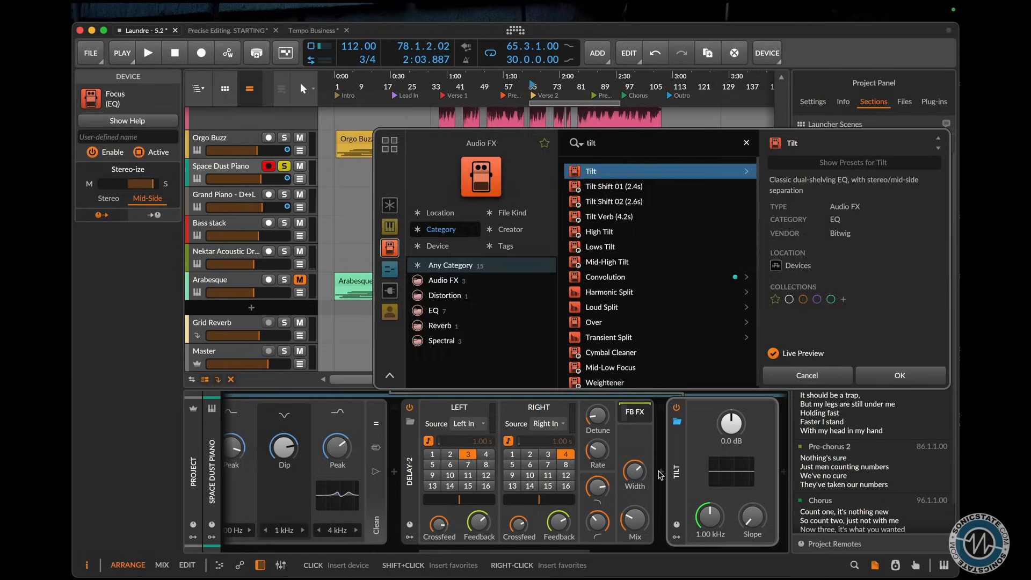
key("Return")
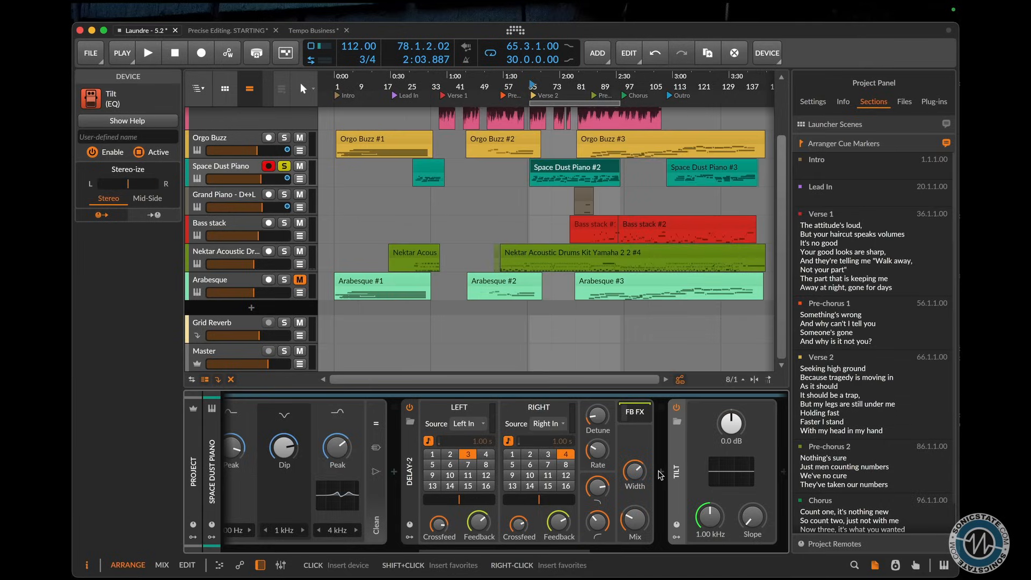
- During playback, sweep Tilt's gain up and down, leaving it at +8.1 dB with the frequency at 1.17 kHz
key("space")
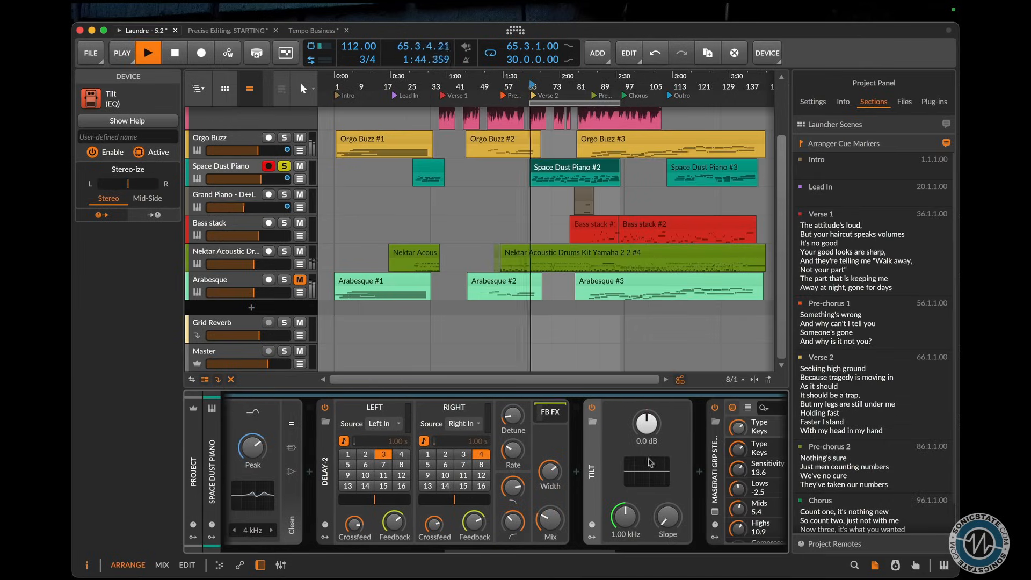
left_click_drag(647, 424, 646, 400)
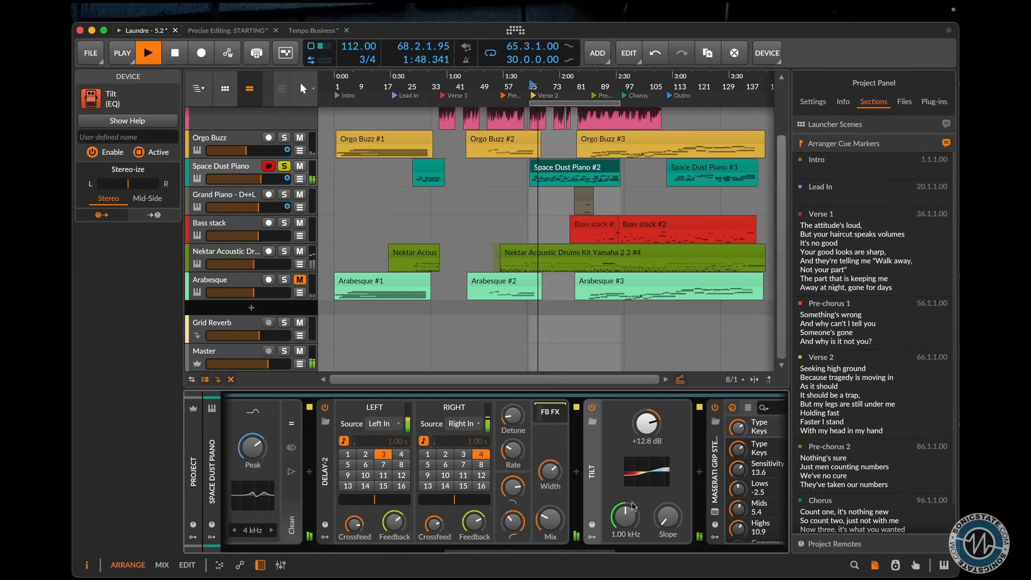
mouse_move(626, 516)
left_mouse_down()
mouse_move(625, 500)
mouse_move(625, 529)
left_mouse_up()
left_click_drag(647, 423, 646, 448)
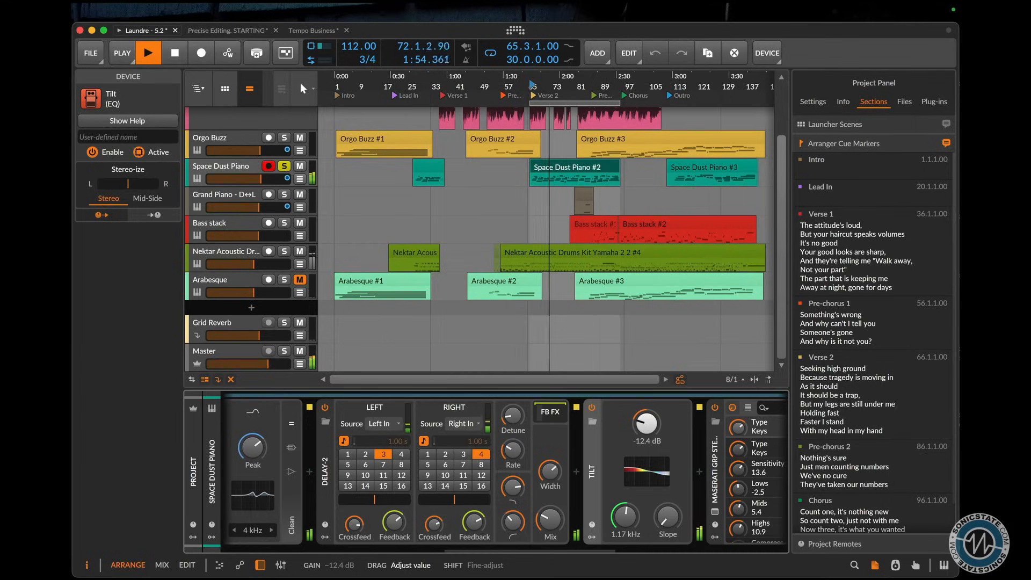
left_click_drag(646, 423, 646, 408)
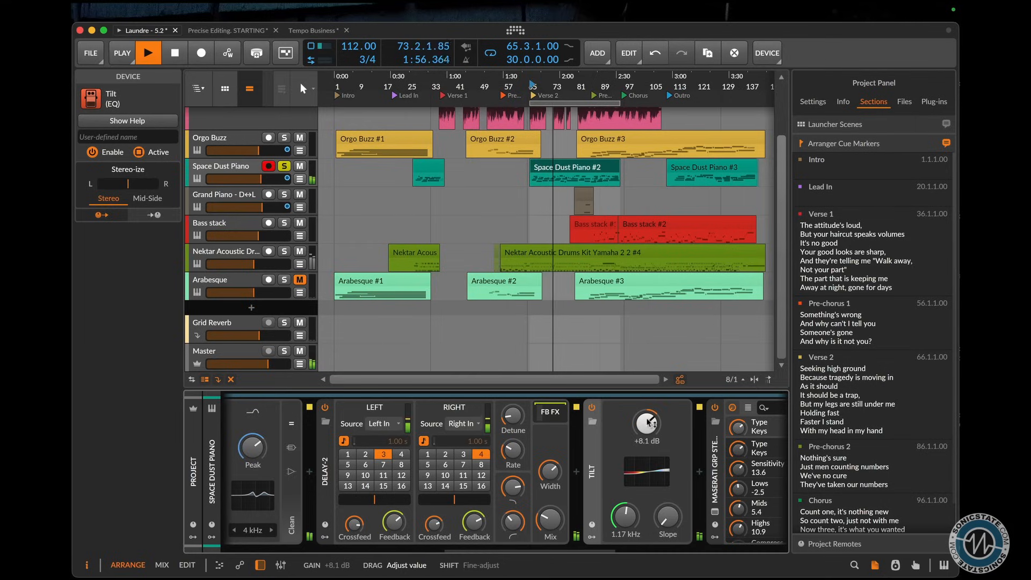
mouse_move(672, 516)
left_mouse_down()
mouse_move(672, 490)
mouse_move(672, 506)
left_mouse_up()
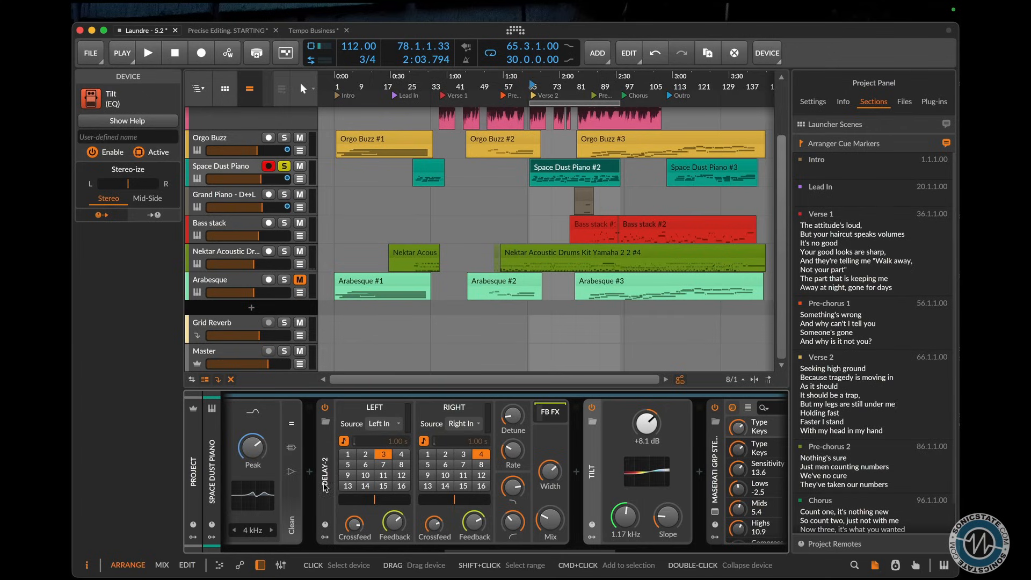
- Open Delay-2's feedback FX chain, bypass its FX Grid, and re-enable it during playback to compare the sound
left_click(550, 414)
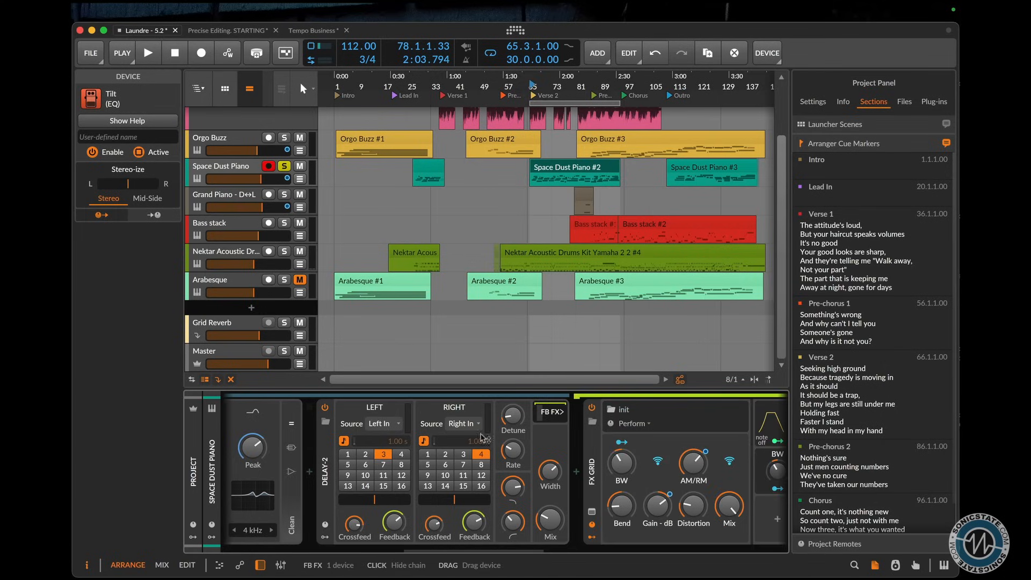
scroll(340, 472, "right", 6)
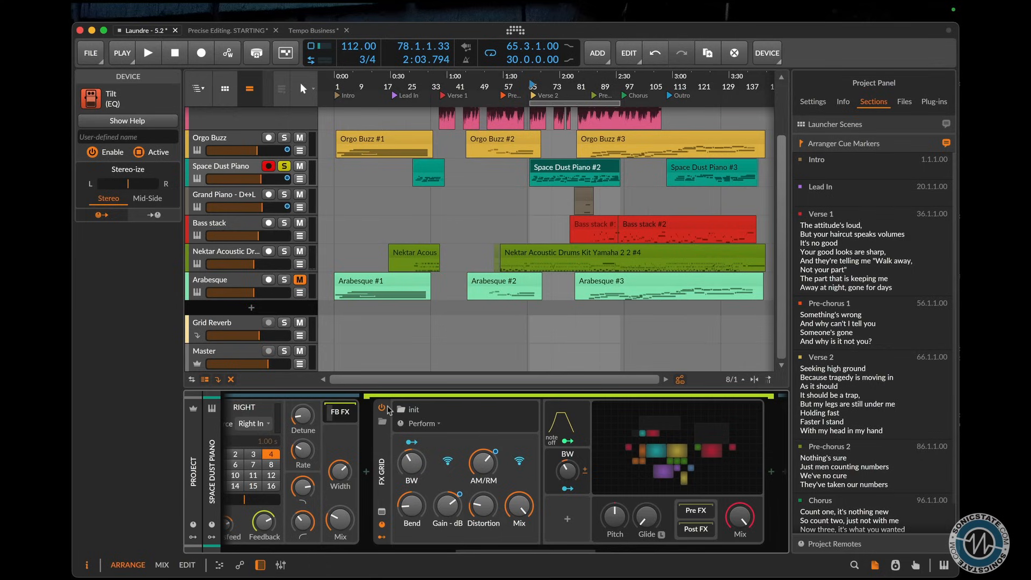
left_click(382, 408)
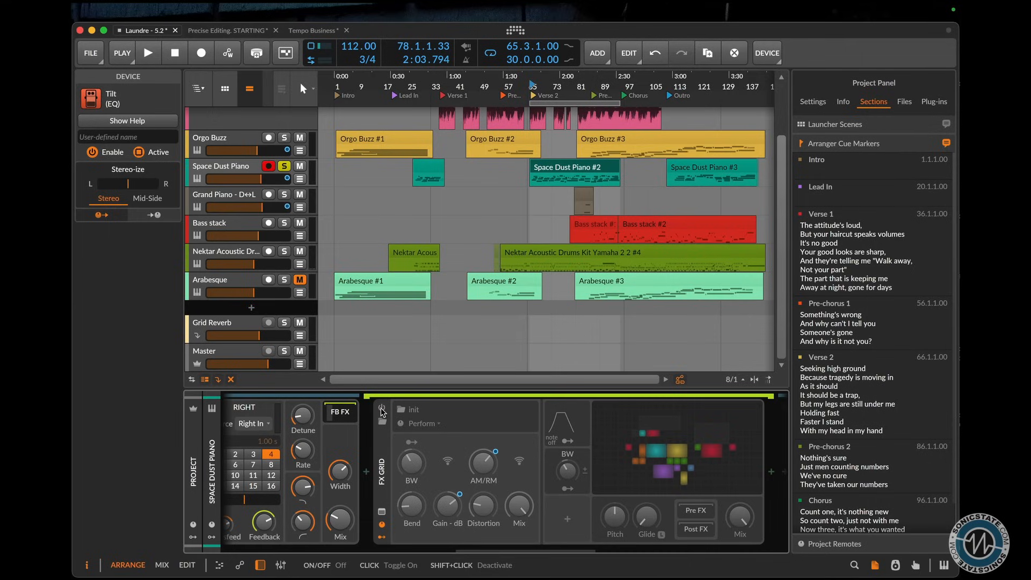
key("space")
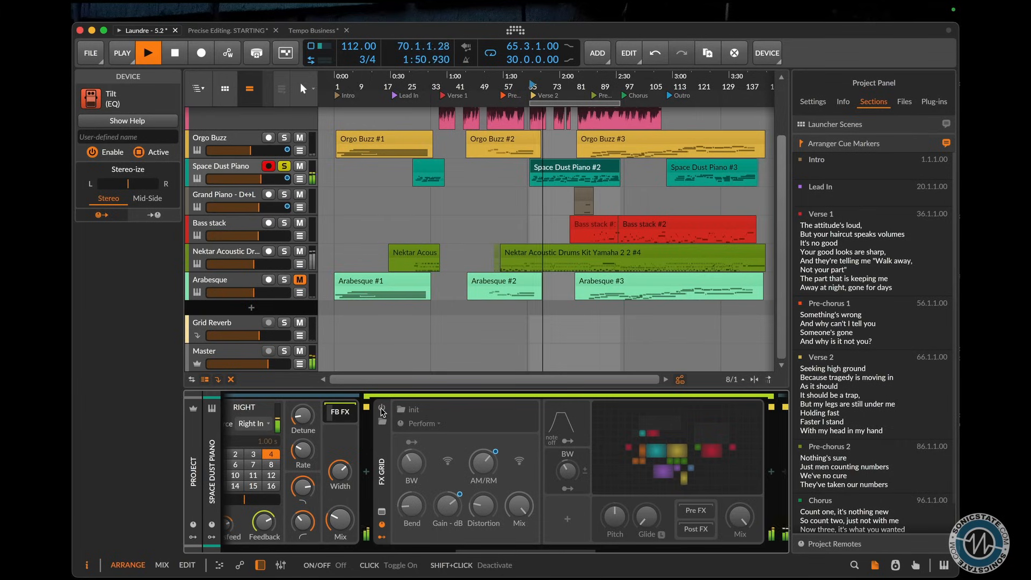
left_click(381, 409)
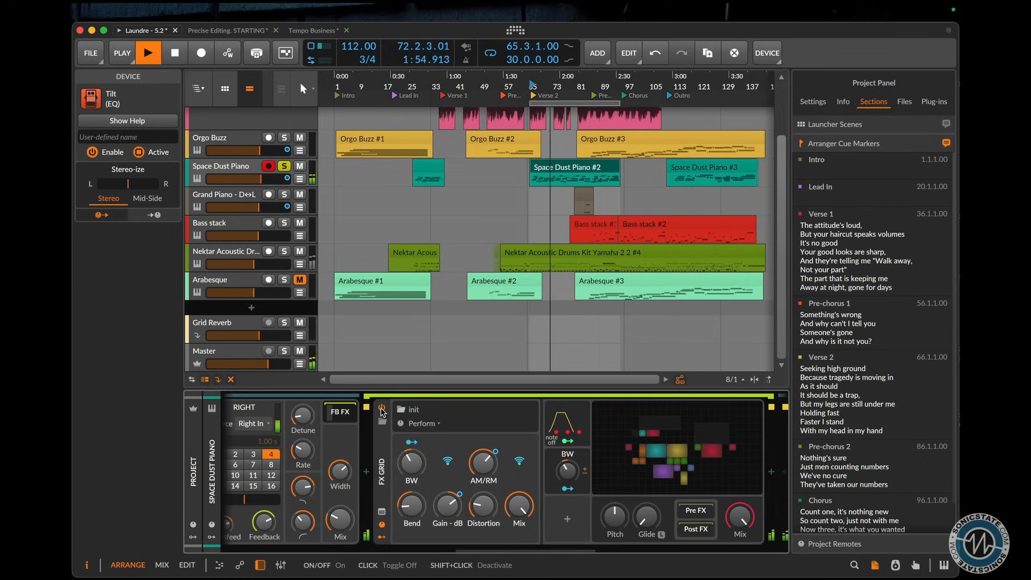
- Bypass Tilt, move it into Delay-2's feedback chain ahead of FX Grid, and re-enable it there
scroll(381, 412, "right", 2)
left_click(666, 408)
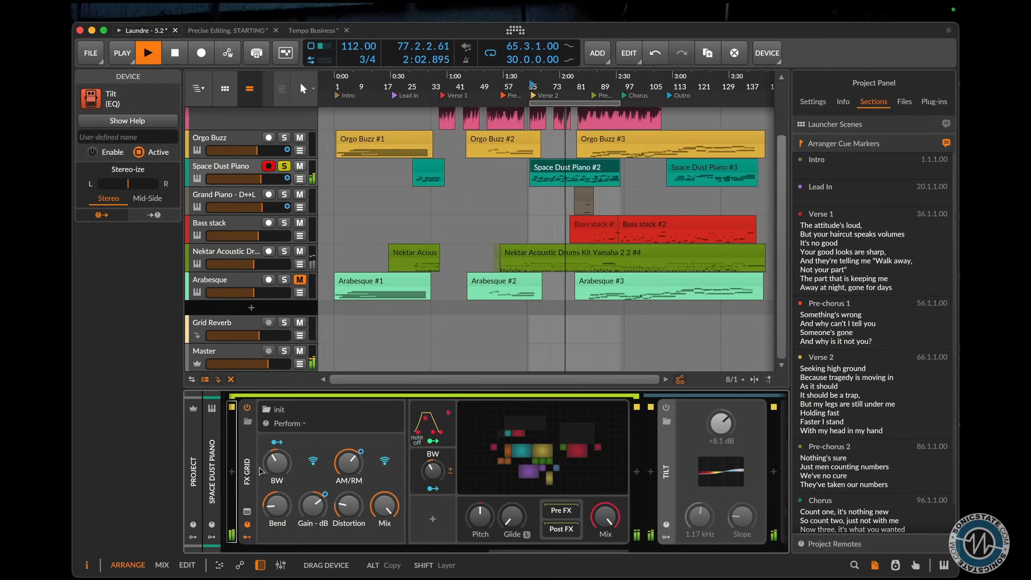
left_click_drag(246, 471, 244, 472)
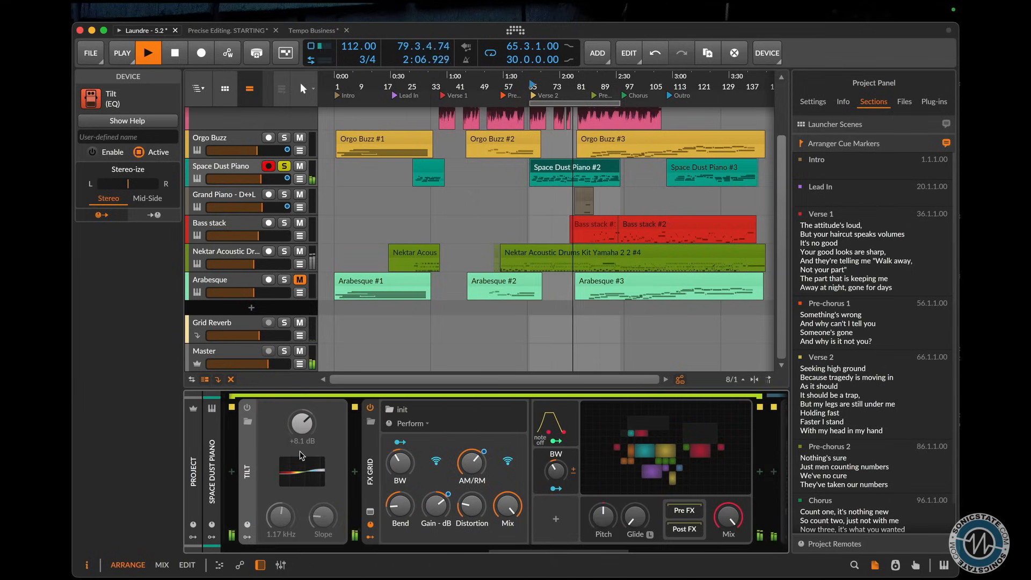
left_click(247, 408)
- Set Tilt's gain to +10.0 dB and frequency to 394 Hz, and raise FX Grid's BW to 12.7 %
mouse_move(301, 424)
left_mouse_down()
mouse_move(302, 413)
mouse_move(302, 435)
left_mouse_up()
left_click_drag(281, 517, 280, 529)
left_click_drag(399, 463, 399, 447)
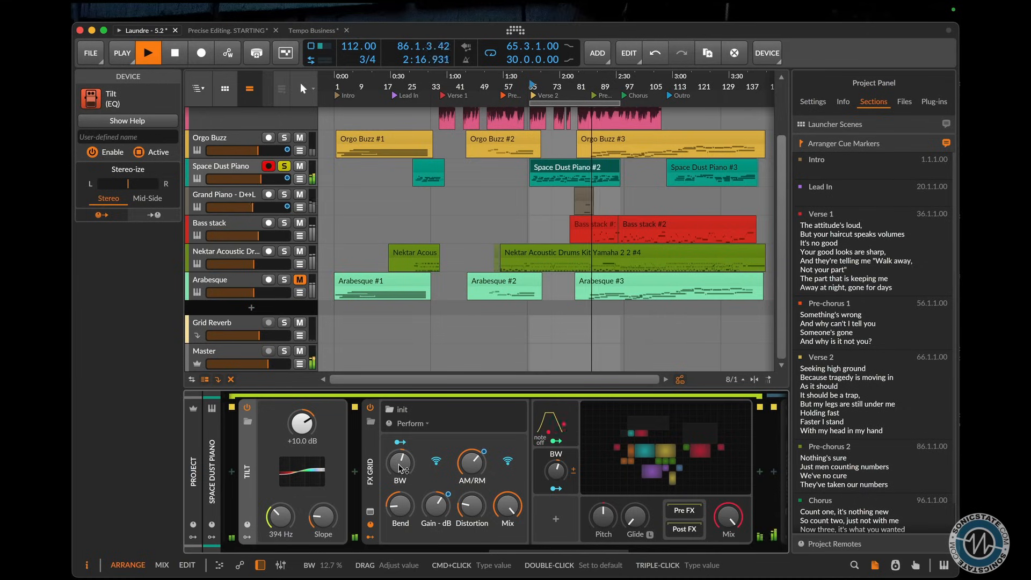
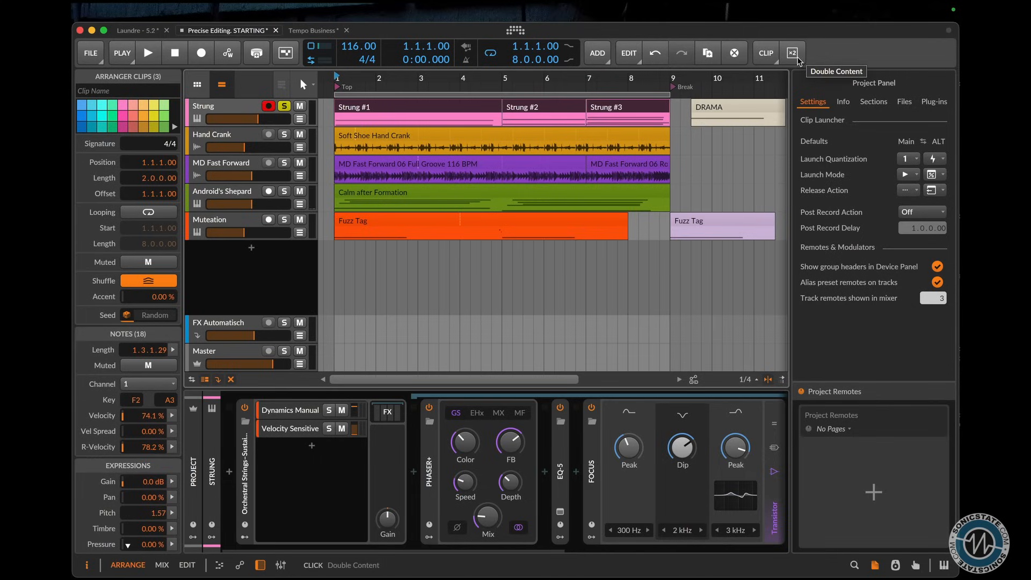
- Consolidate the three selected Strung clips into one eight-bar clip
left_click(794, 53)
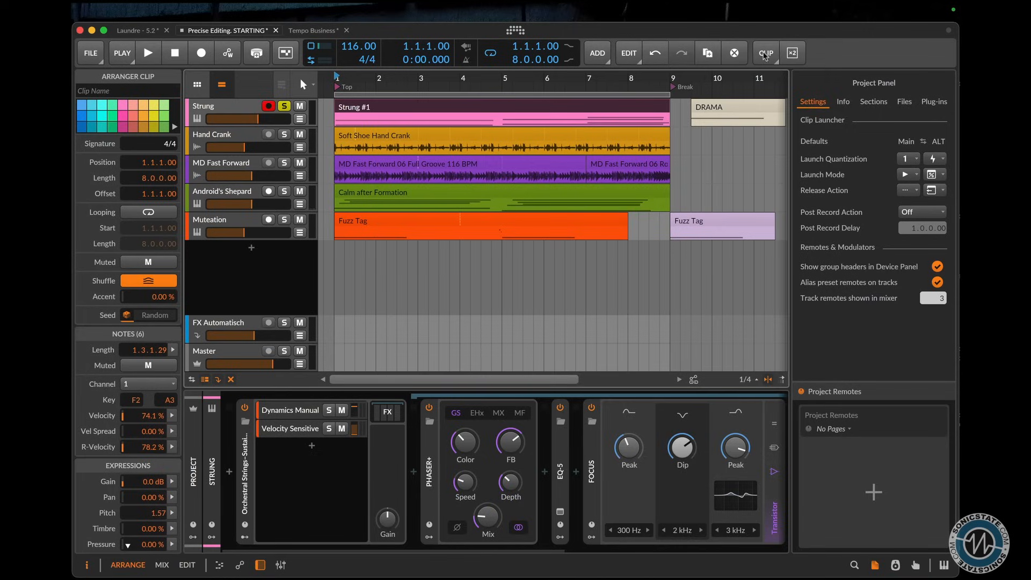
left_click(766, 53)
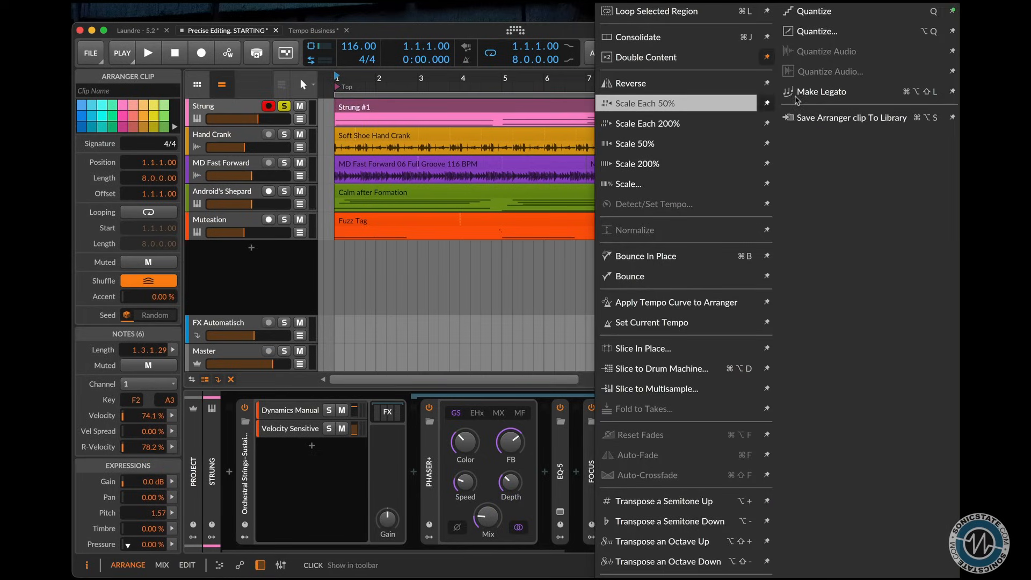
left_click(861, 98)
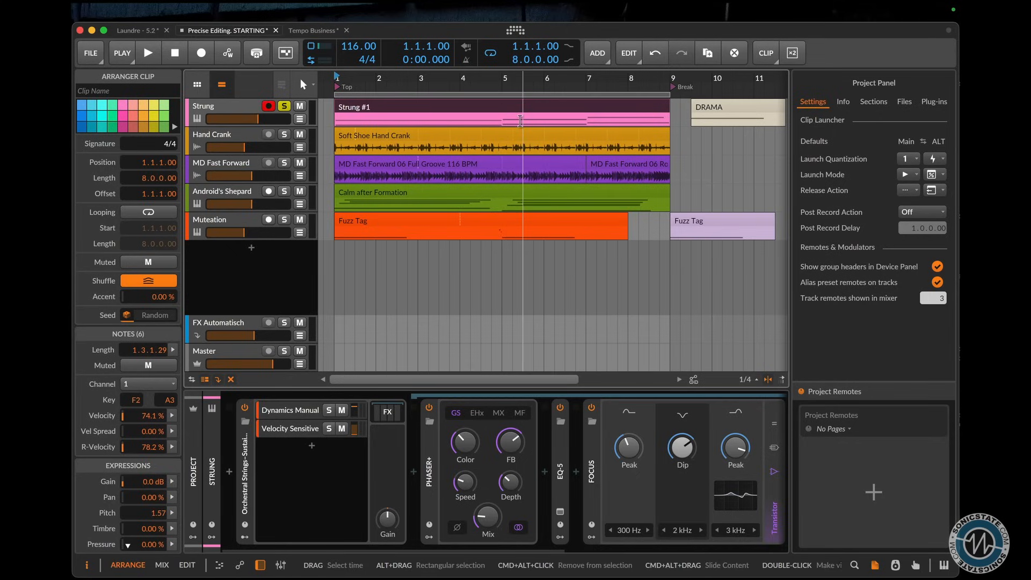
- Play the arrangement, select 3.1.1.00 to 6.1.1.00 in the Strung clip, stop playback, and place the cursor at 7.3.1.00
key("space")
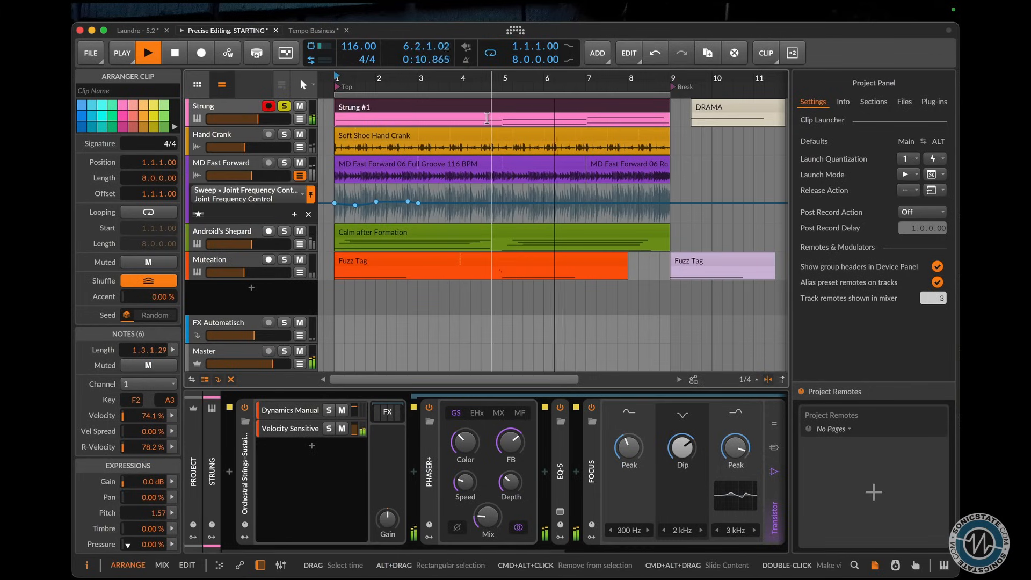
left_click_drag(419, 118, 544, 116)
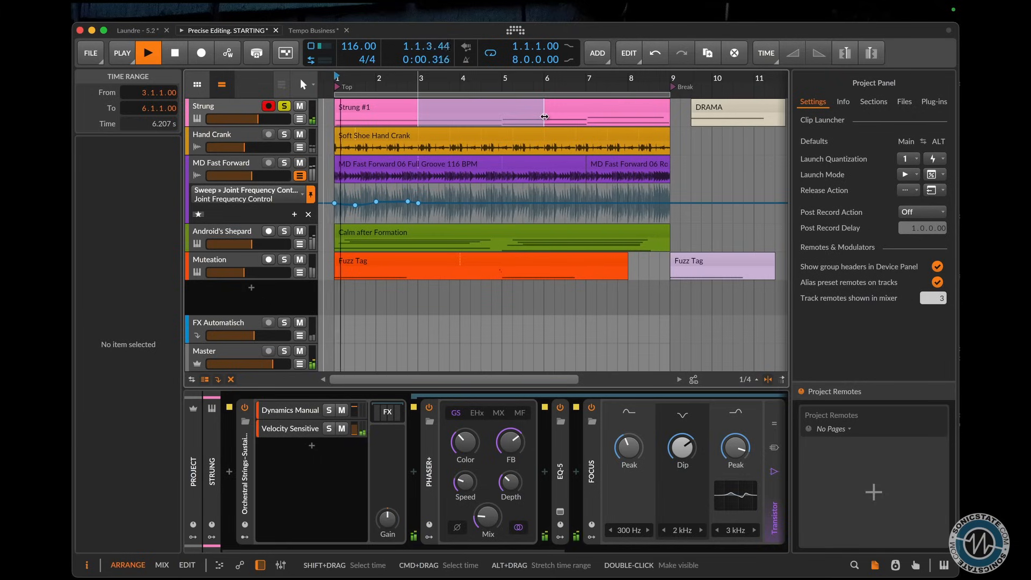
key("space")
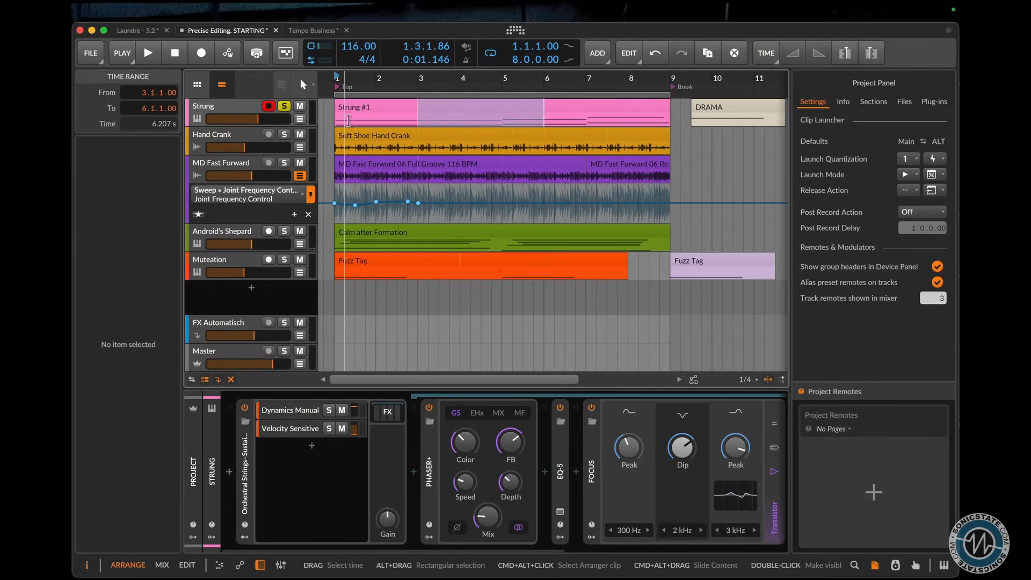
left_click(609, 116)
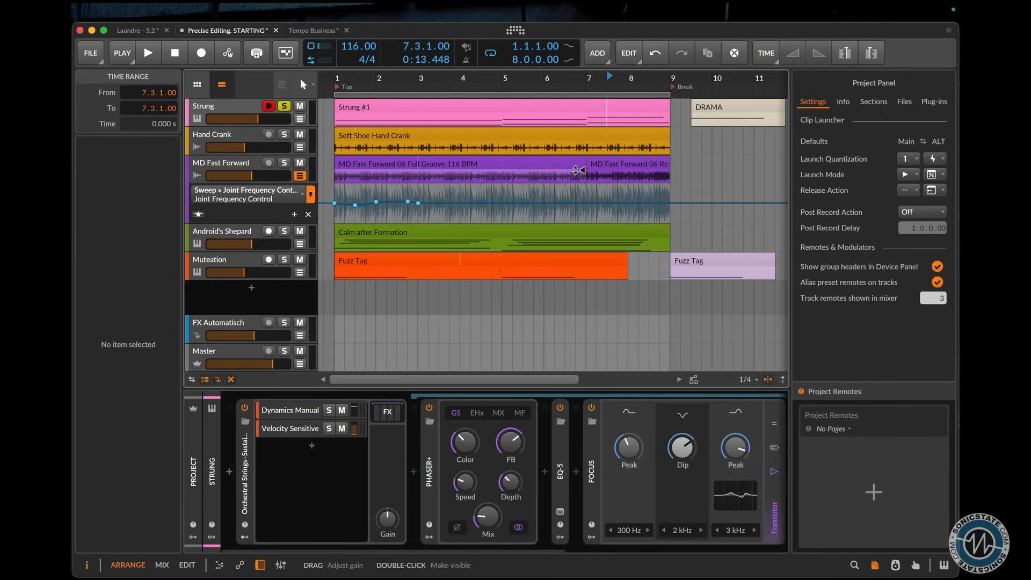
- Paste the copied eight-bar Strung clip onto the Strung track at 12.1.1.00, the start of the B Section
scroll(583, 113, "right", 1)
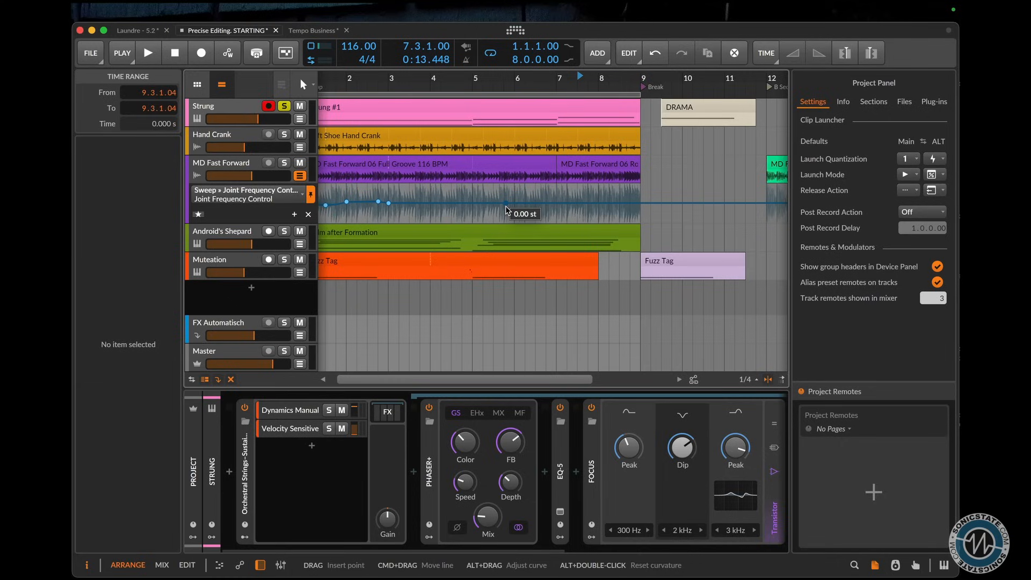
scroll(506, 209, "right", 5)
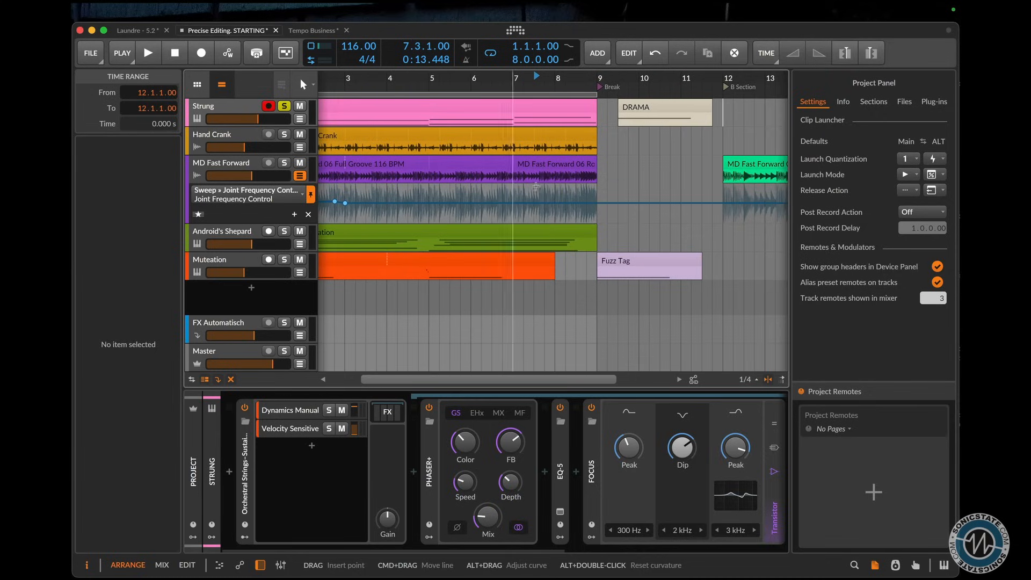
left_click(729, 75)
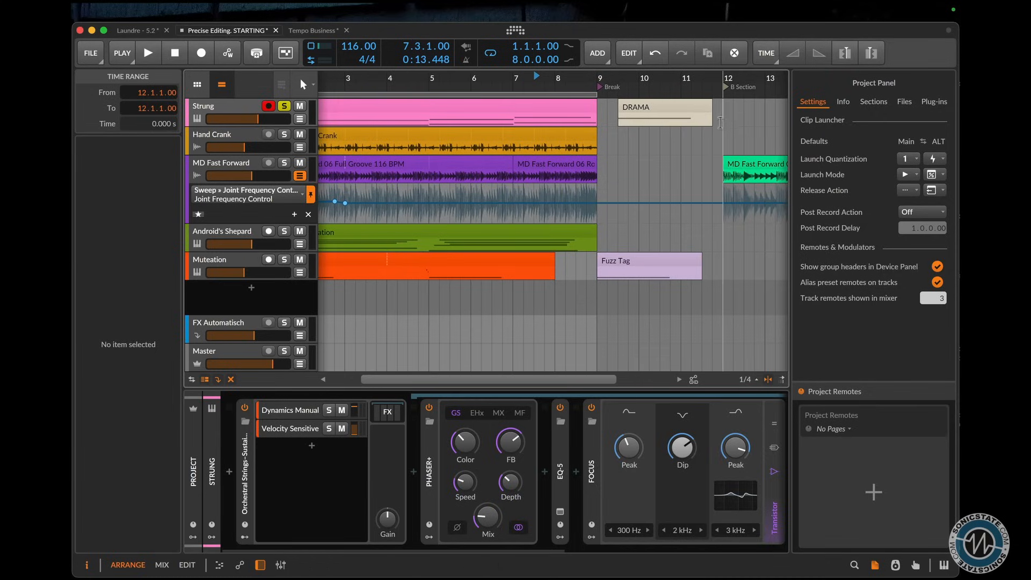
left_click(567, 105)
left_click(635, 117)
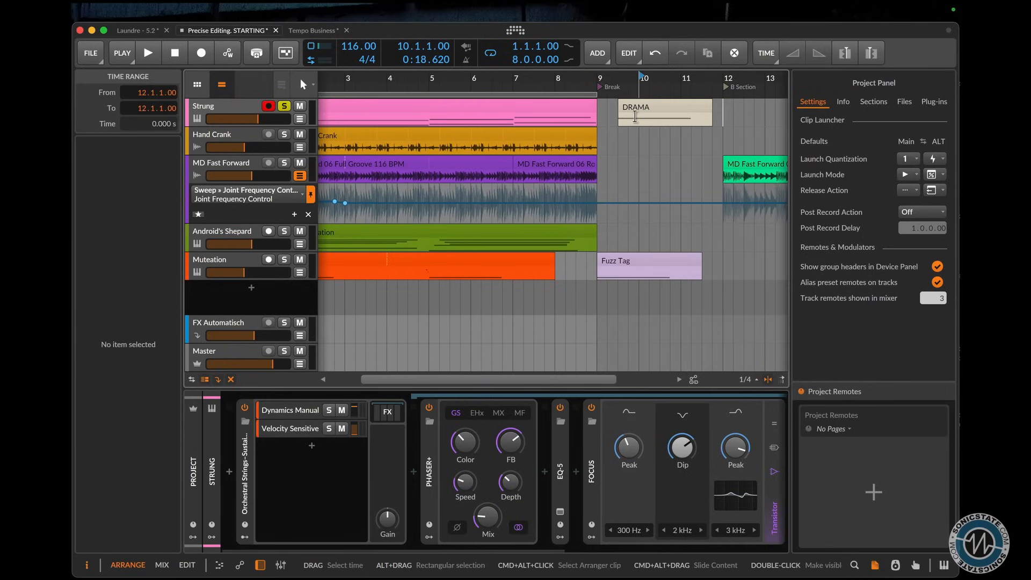
key("super+v")
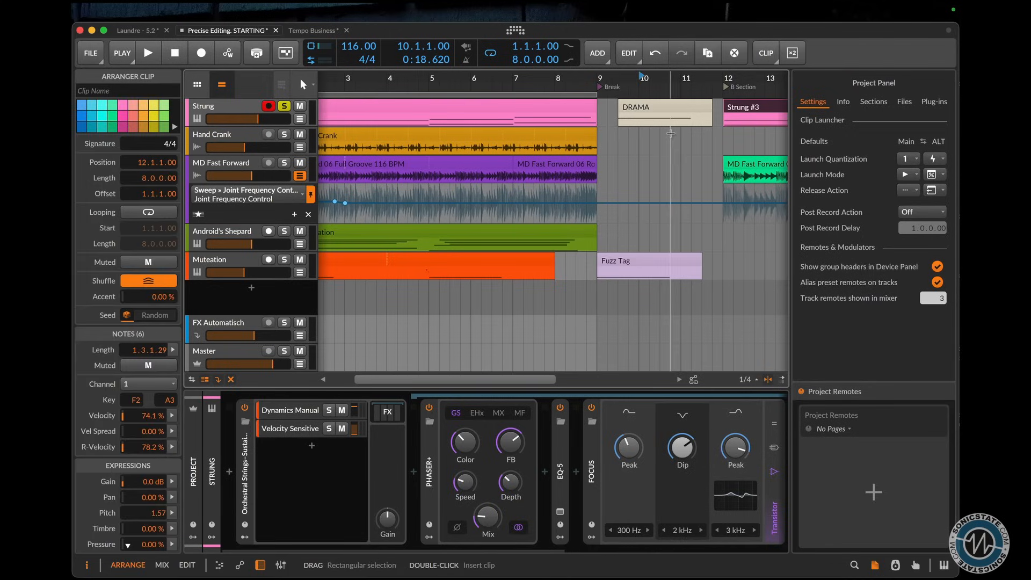
- Open the MD Fast Forward 06 Rolling Break clip in the detail editor and place the time cursor at 1.3.4.06
scroll(671, 133, "right", 3)
scroll(670, 133, "left", 4)
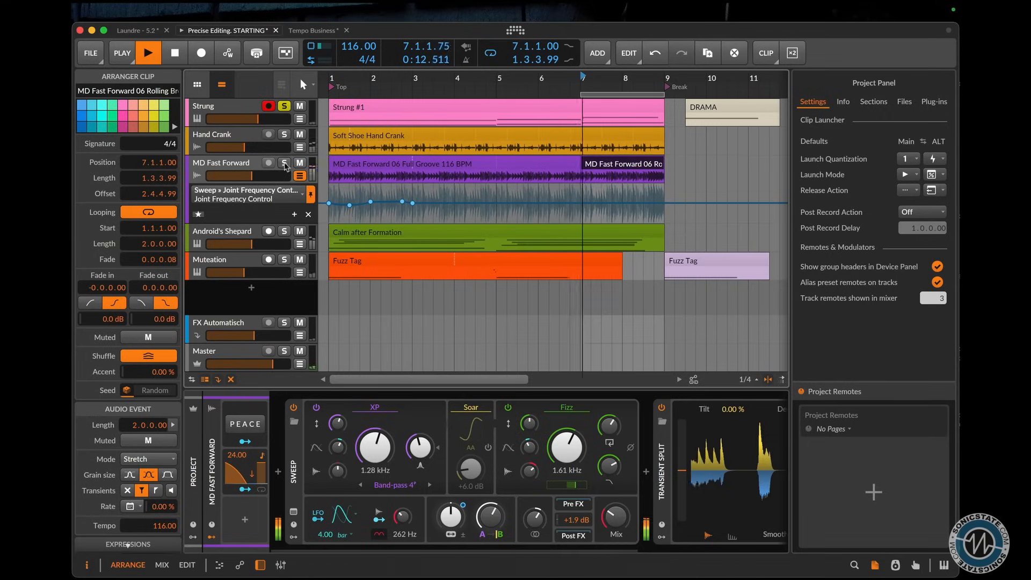
double_click(584, 171)
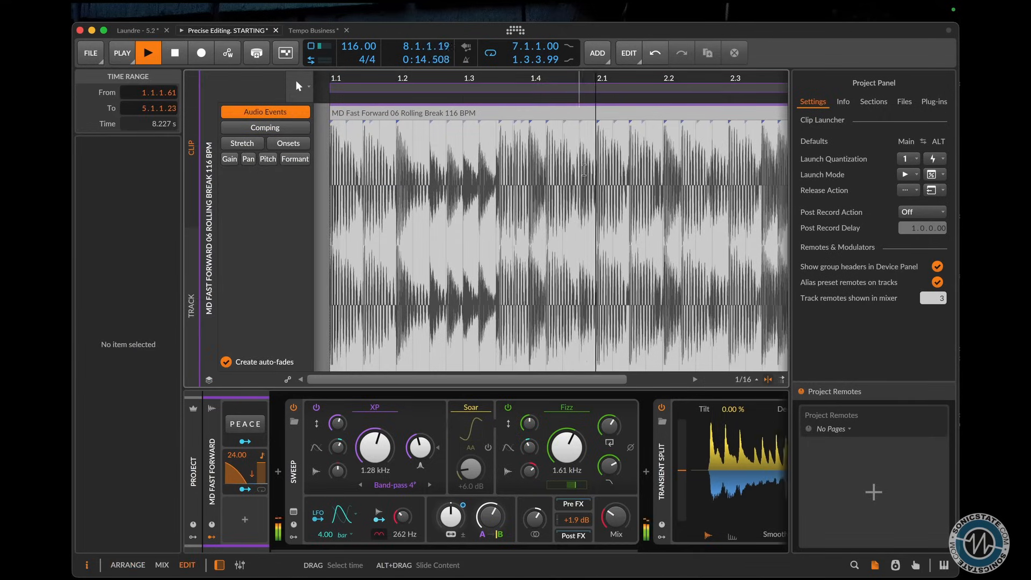
left_click(513, 231)
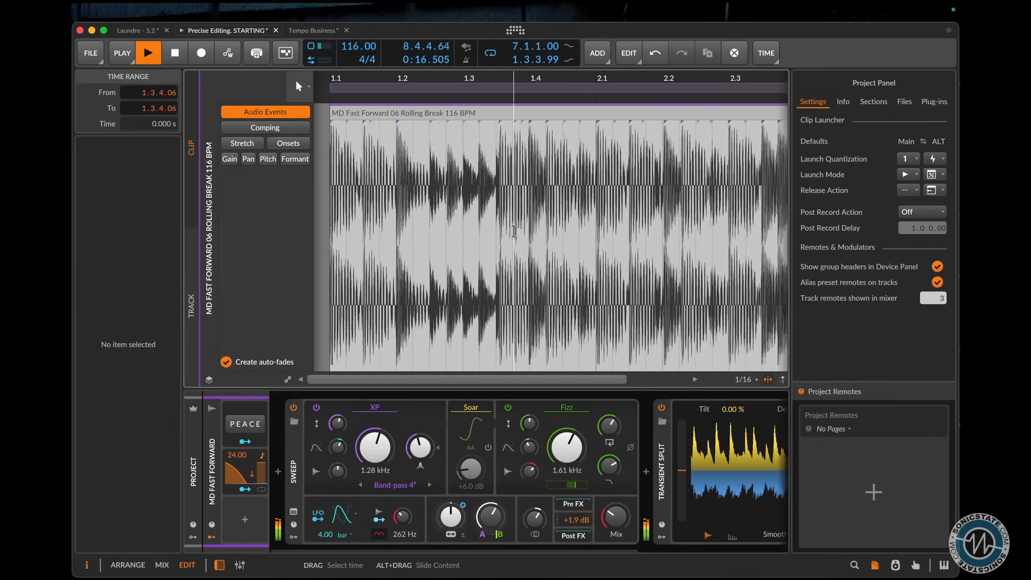
- Step the time cursor backward and forward through the Rolling Break clip's onsets during playback, and stop playback
key("Left")
key("Left")
key("Left")
key("Left")
key("Left")
key("Left")
key("Left")
key("Left")
key("Left")
key("Left")
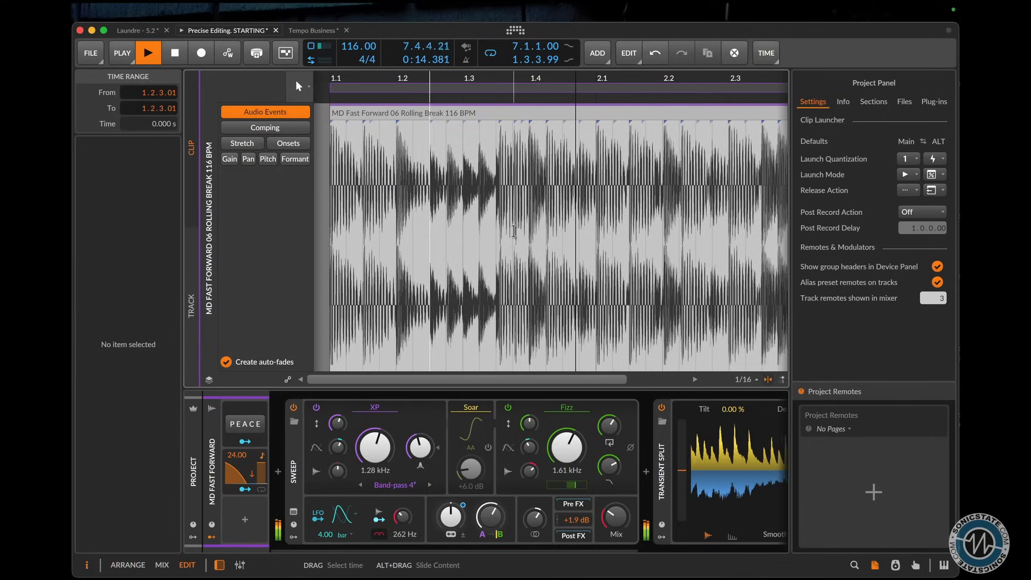
key("Right")
key("Right")
key("Right")
key("Right")
key("Right")
key("Right")
key("Right")
key("Right")
key("Right")
key("Right")
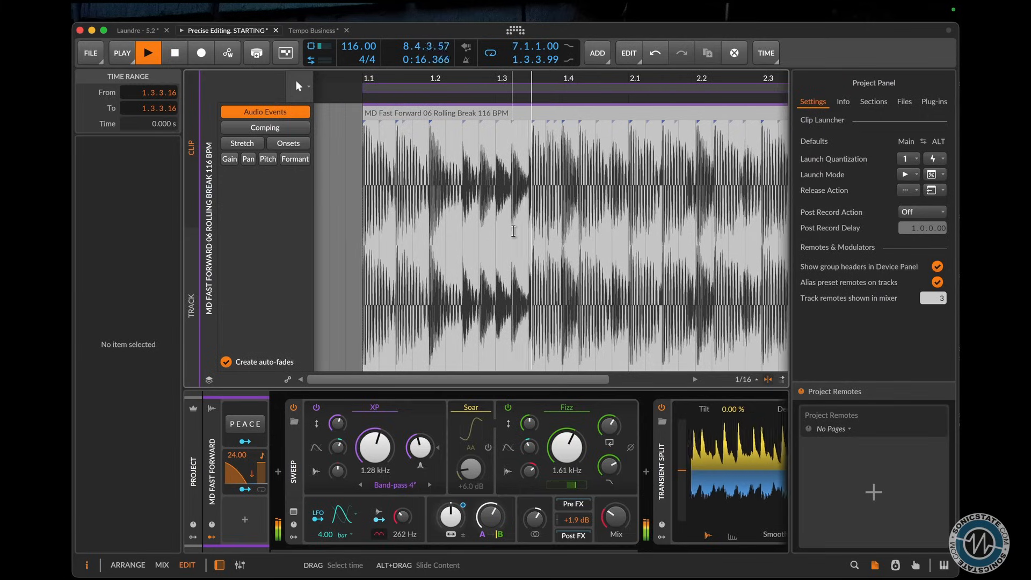
key("space")
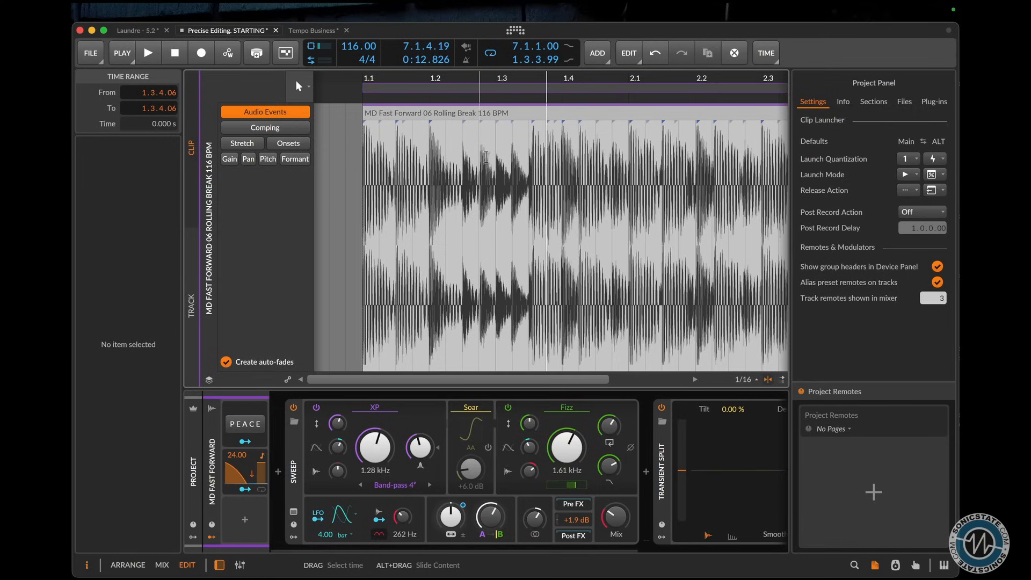
- Select the Rolling Break audio event, shift its start to 1.1.4.00, move it back, and return to a time cursor inside it
left_click(476, 119)
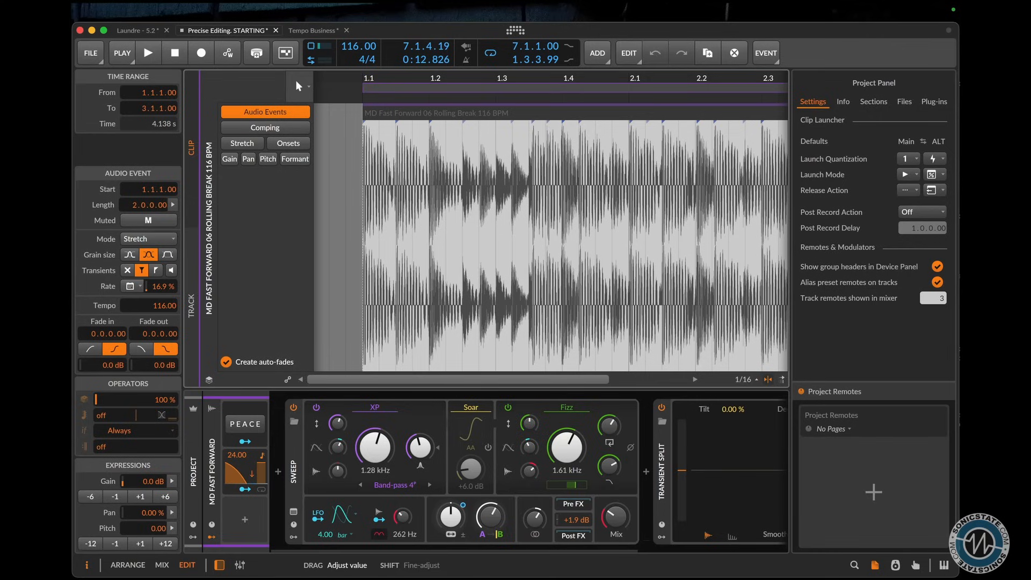
key("Right")
key("Right")
key("Right")
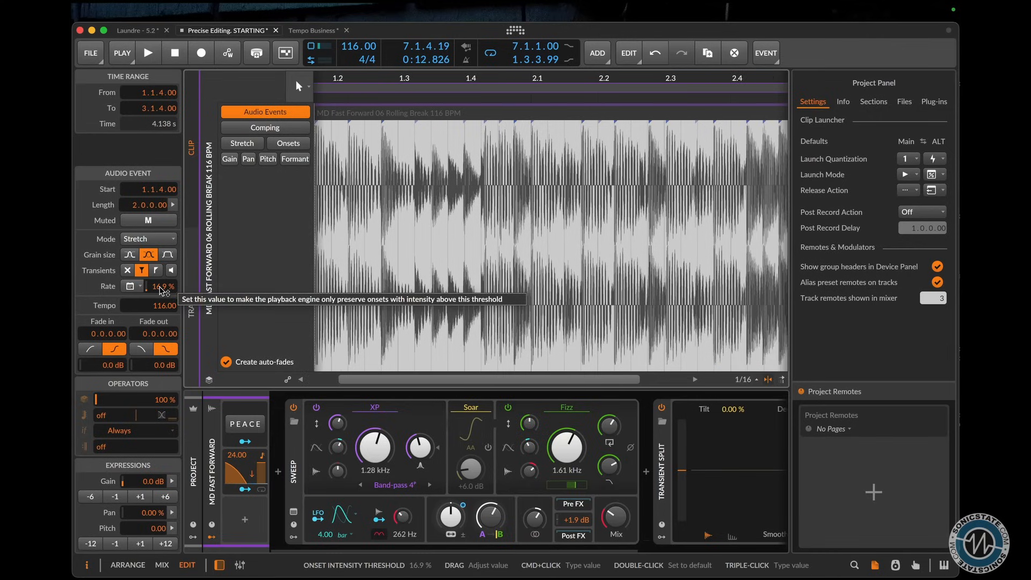
key("Left")
key("Left")
key("Left")
left_click(401, 236)
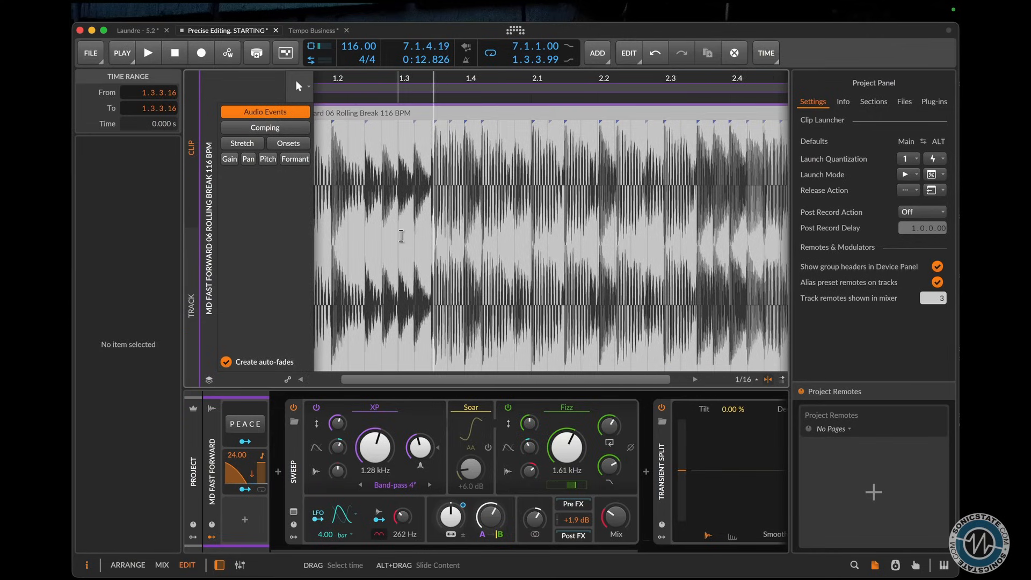
- Step the time cursor backward to 1.3.1.92 and forward again inside the Rolling Break clip in the detail editor
key("Left")
key("Left")
key("Left")
key("Left")
key("Left")
key("Left")
key("Left")
key("Left")
key("Left")
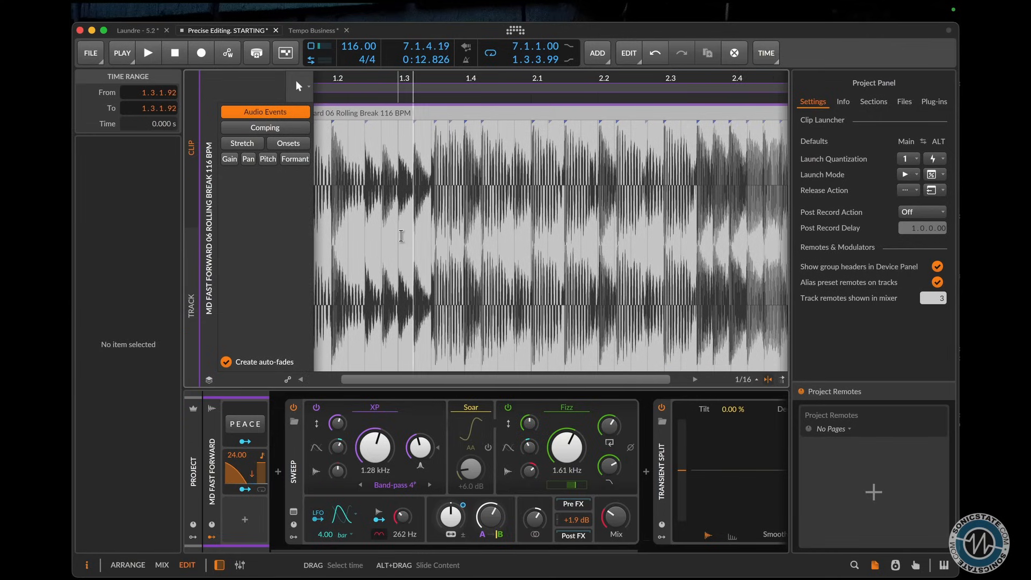
key("Right")
key("Right")
key("Right")
key("Right")
- Return to the arranger, increase the MD Fast Forward track's height and zoom to the selected Rolling Break clip
key("alt+1")
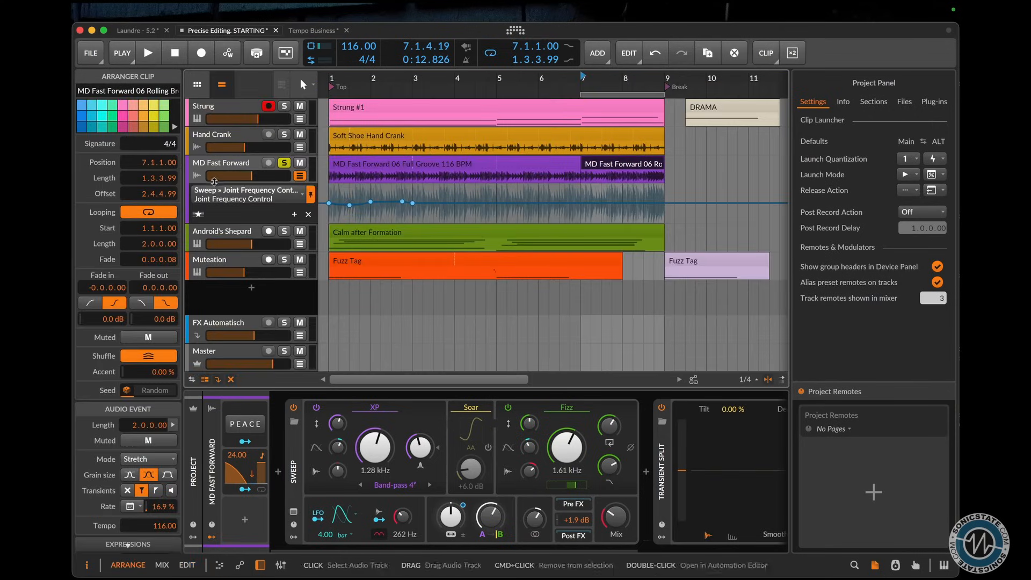
left_click_drag(214, 184, 214, 265)
key("z")
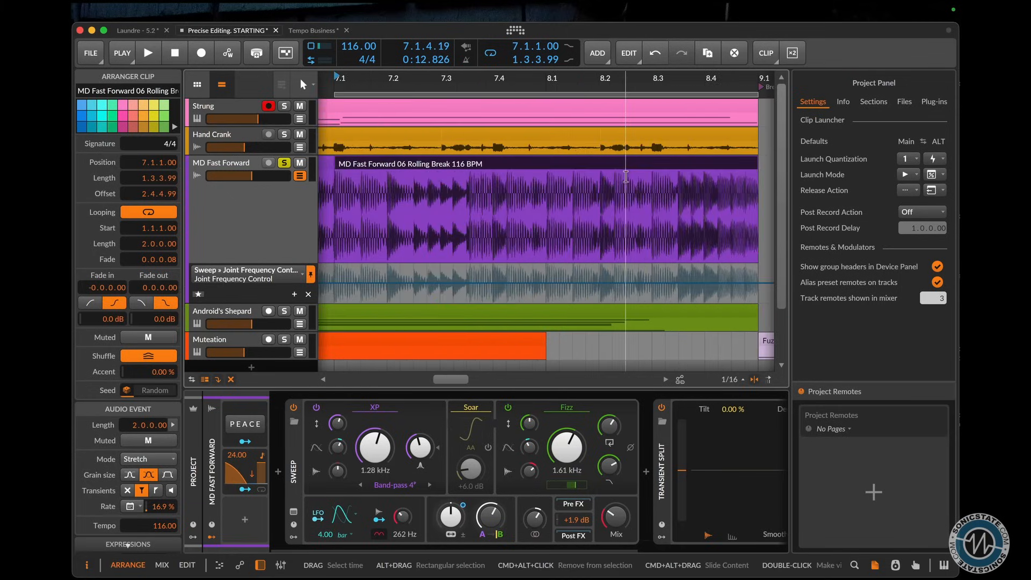
- Start playback and split the Rolling Break clip on the MD Fast Forward track at the onset at 7.3.1.92
key("space")
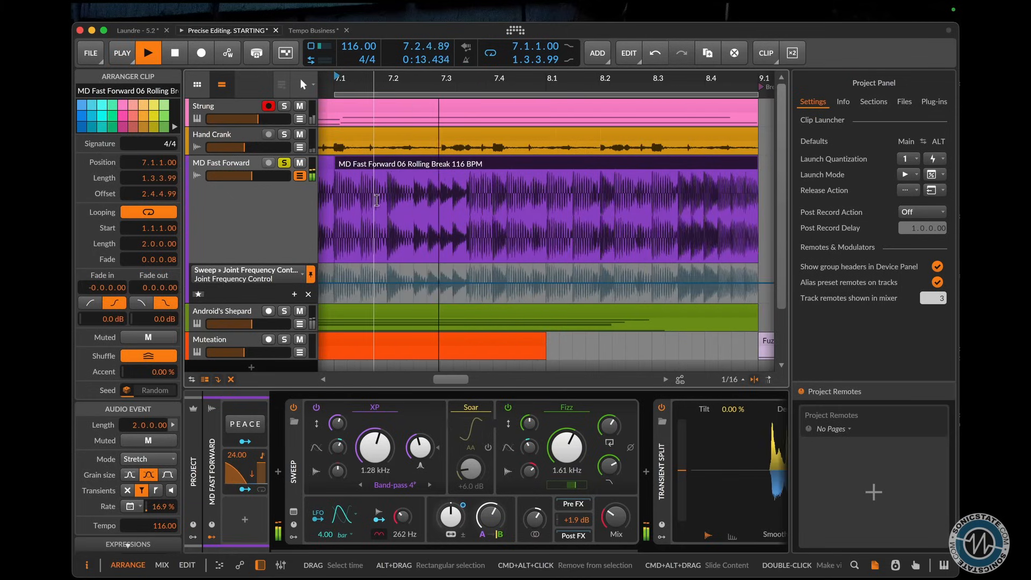
left_click(346, 199)
key("Tab")
key("Tab")
key("Tab")
key("Tab")
key("Tab")
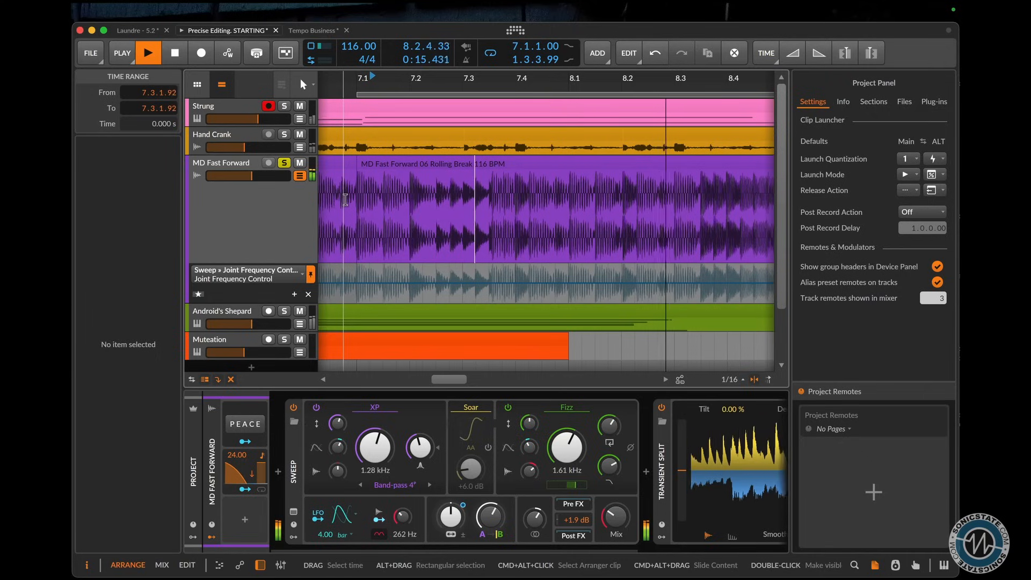
key("super+e")
- Split the rest of the Rolling Break clip at three more onsets, including 8.2.3.85 and 8.3.3.92
key("Tab")
key("Tab")
key("Tab")
key("Tab")
key("super+e")
key("Tab")
key("Tab")
key("Tab")
key("Tab")
key("super+e")
key("Tab")
key("Tab")
key("Tab")
key("super+e")
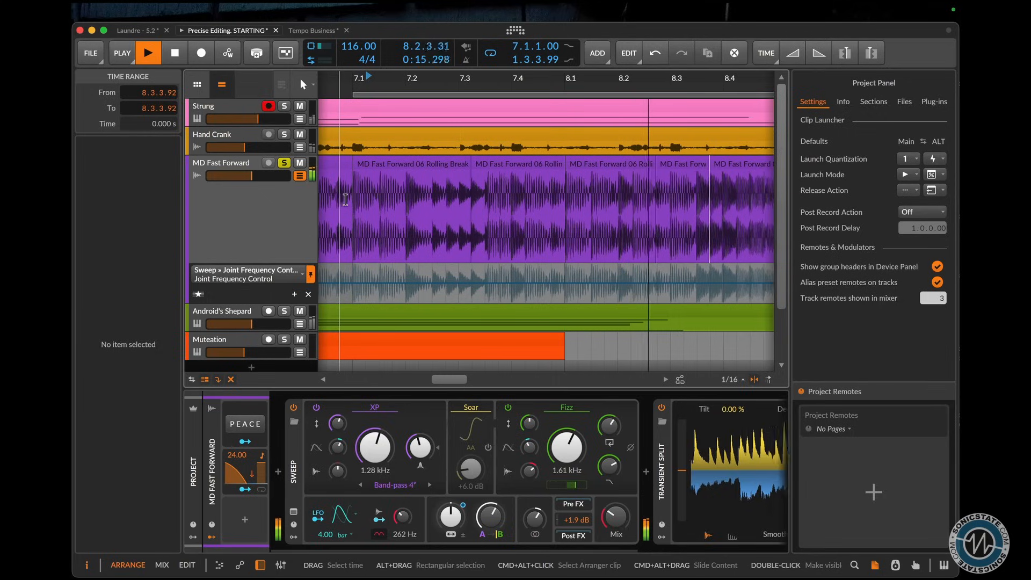
- Delete the Rolling Break slice from 8.2.3.85 to 8.3.3.92, stop playback and undo the deletion
key("alt+shift+Tab")
key("alt+shift+Tab")
key("alt+shift+Tab")
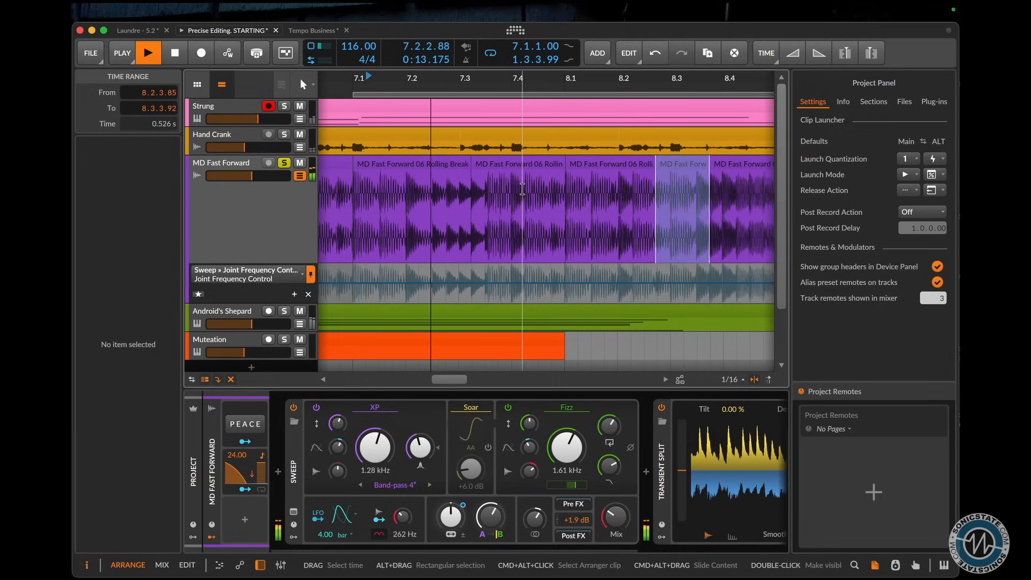
key("Delete")
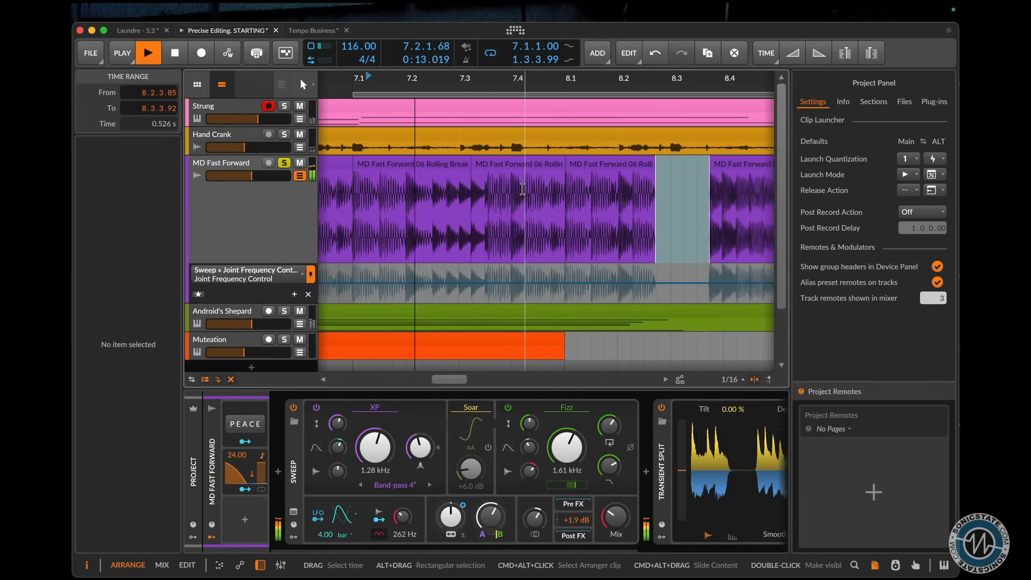
key("space")
key("super+z")
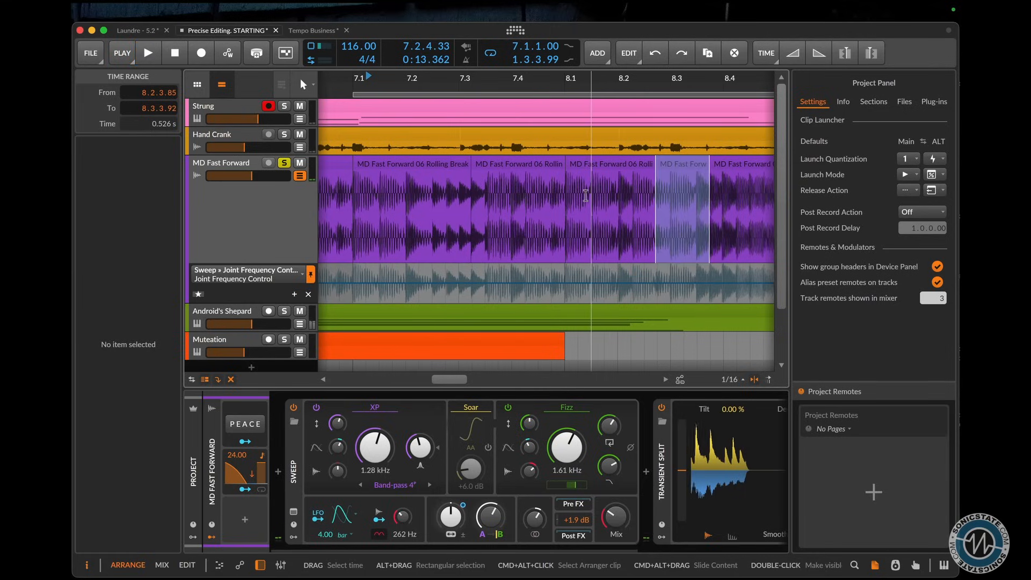
- Unsolo the MD Fast Forward track and play the whole arrangement with looping on for the region starting at 7.1.1.00
scroll(587, 198, "right", 3)
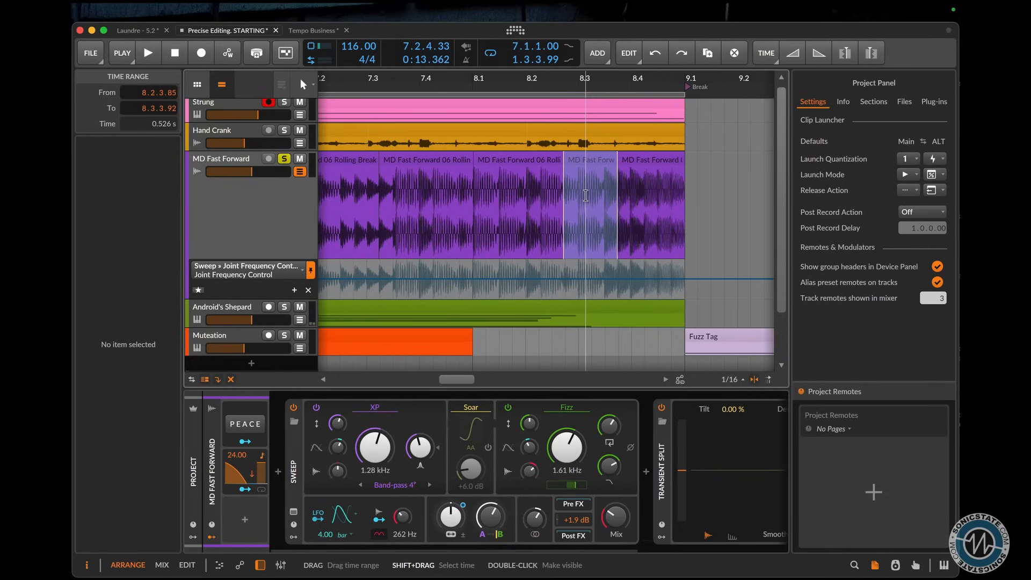
key("s")
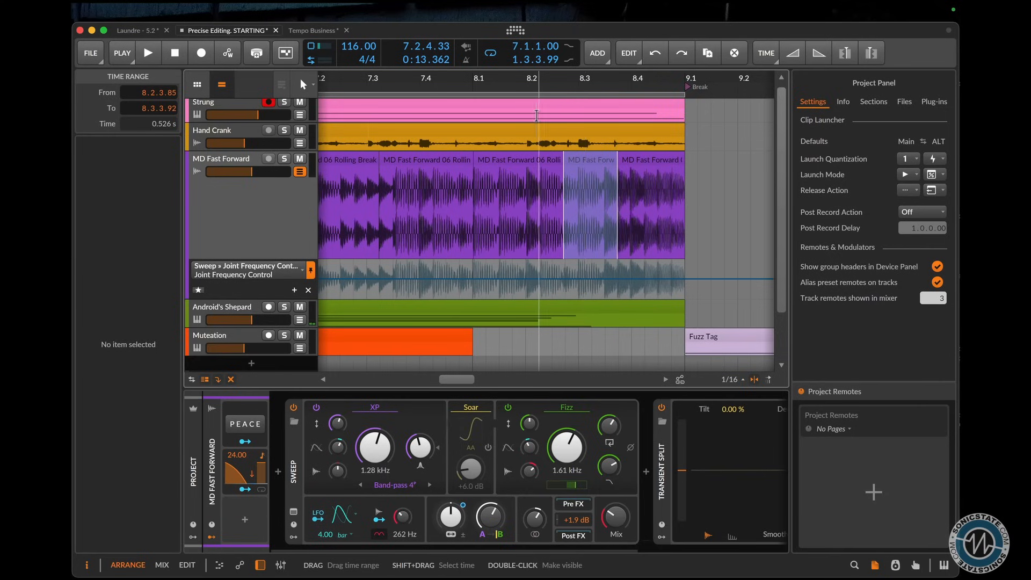
key("z")
key("z")
left_click(474, 92)
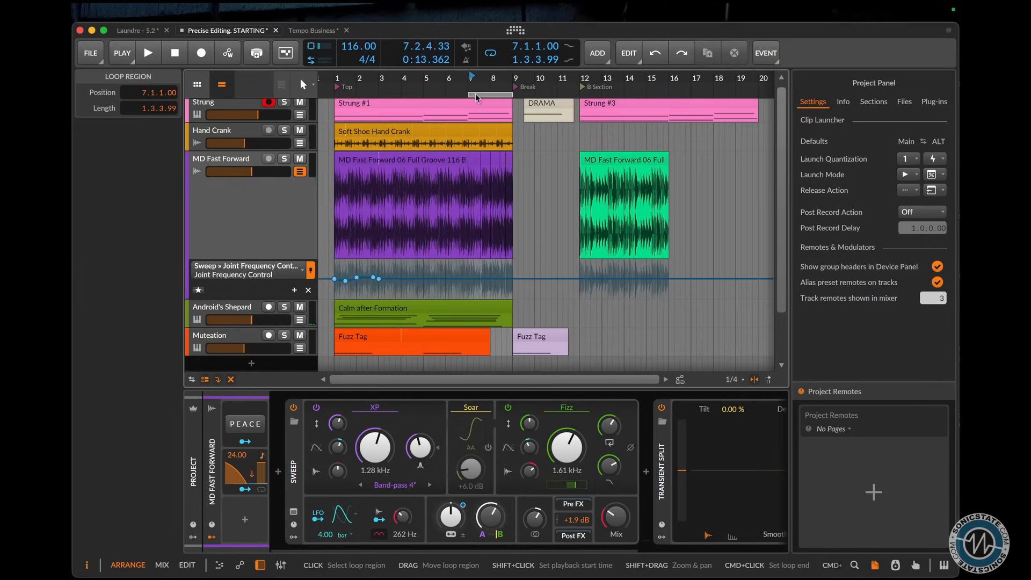
key("space")
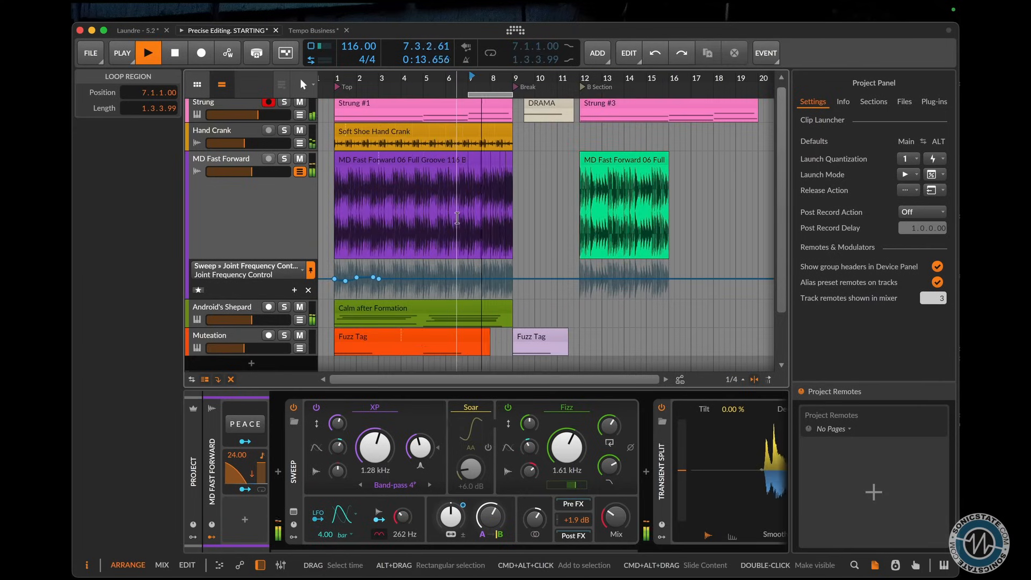
key("l")
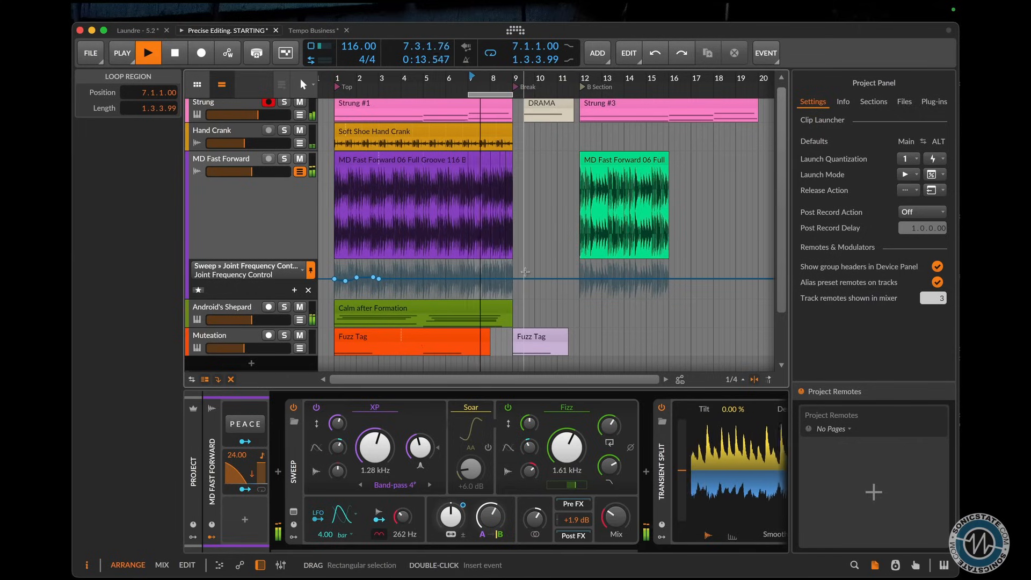
- Step the time cursor through the MD Fast Forward onsets to the one at 8.3.4.86 and stop playback
left_click(501, 114)
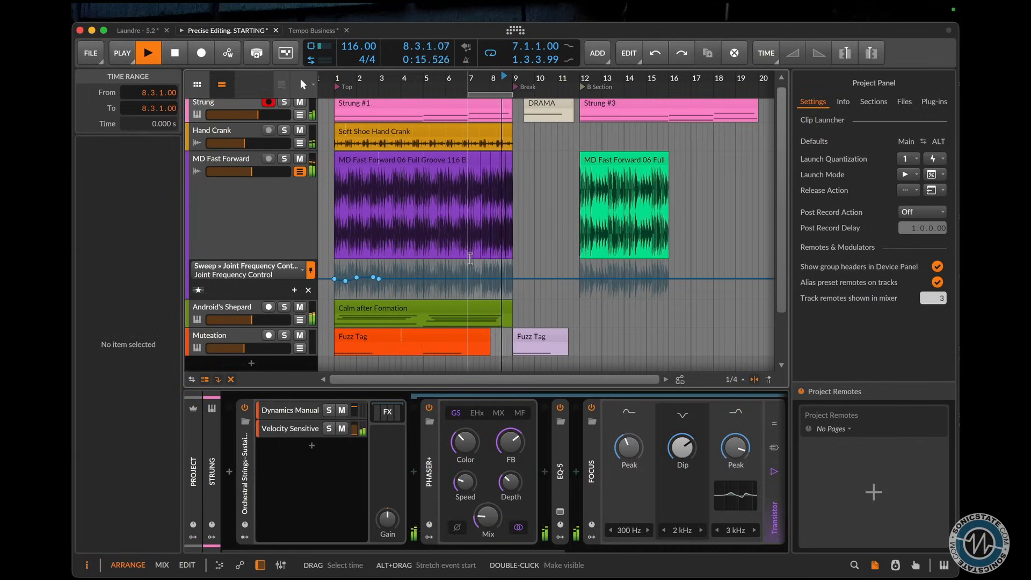
left_click(503, 200)
key("Tab")
key("Tab")
key("Tab")
key("Tab")
key("Tab")
key("shift+Tab")
key("shift+Tab")
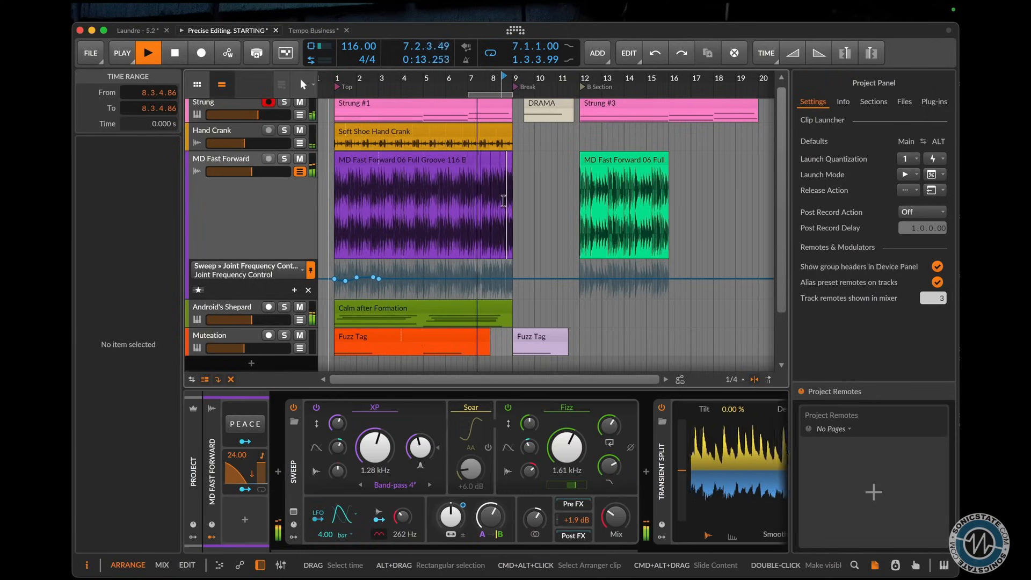
scroll(503, 179, "up", 10)
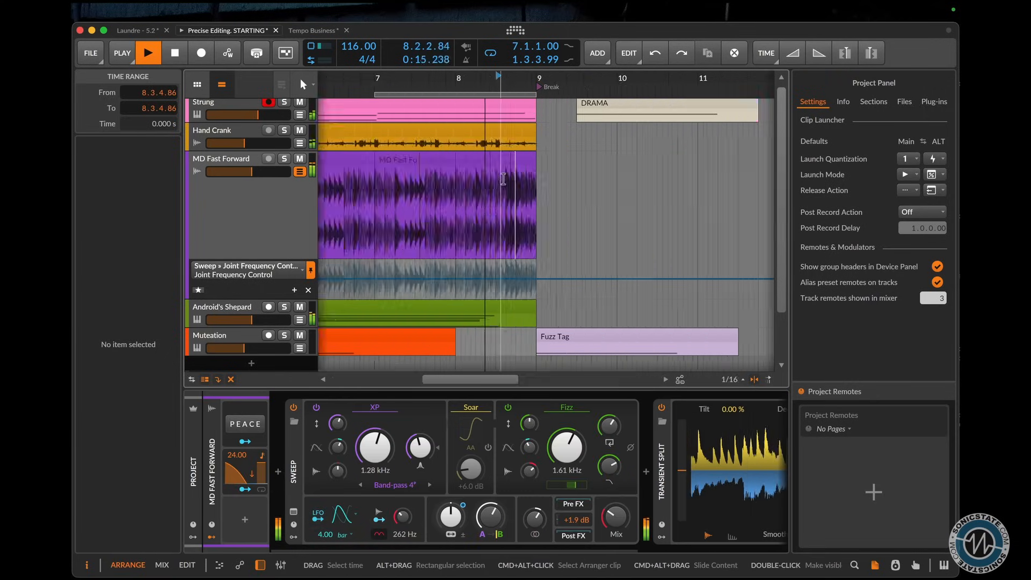
key("shift+Tab")
key("shift+Tab")
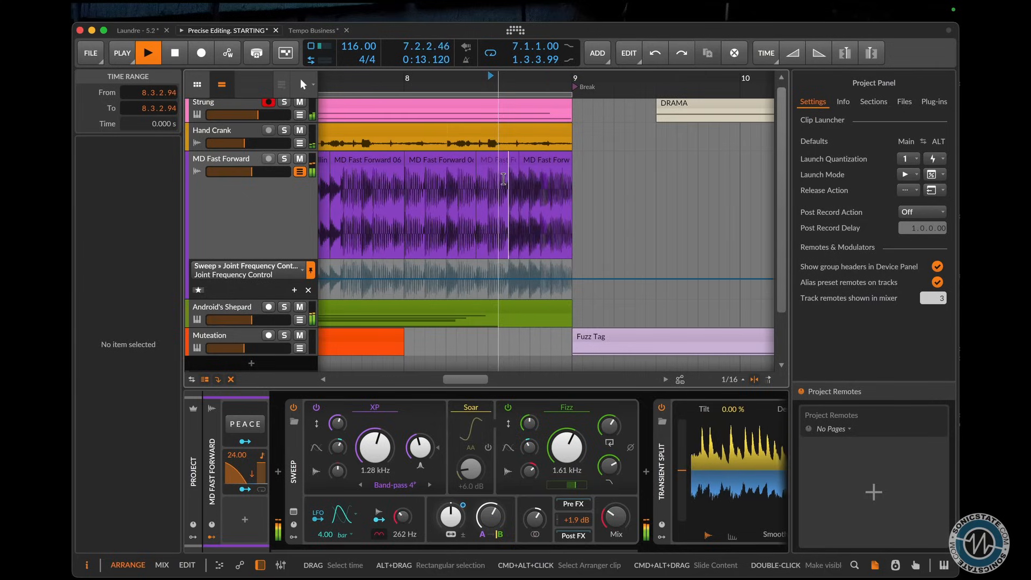
key("Tab")
key("space")
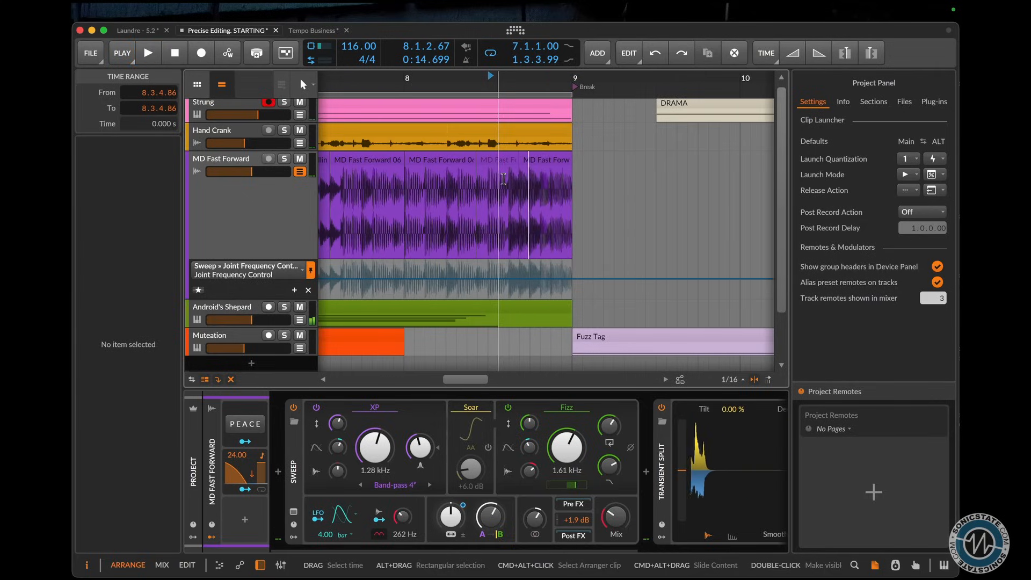
- Extend the time cursor across the tracks from Strung to Muteation and set the clips' object end at 8.3.4.86
key("Up")
key("Up")
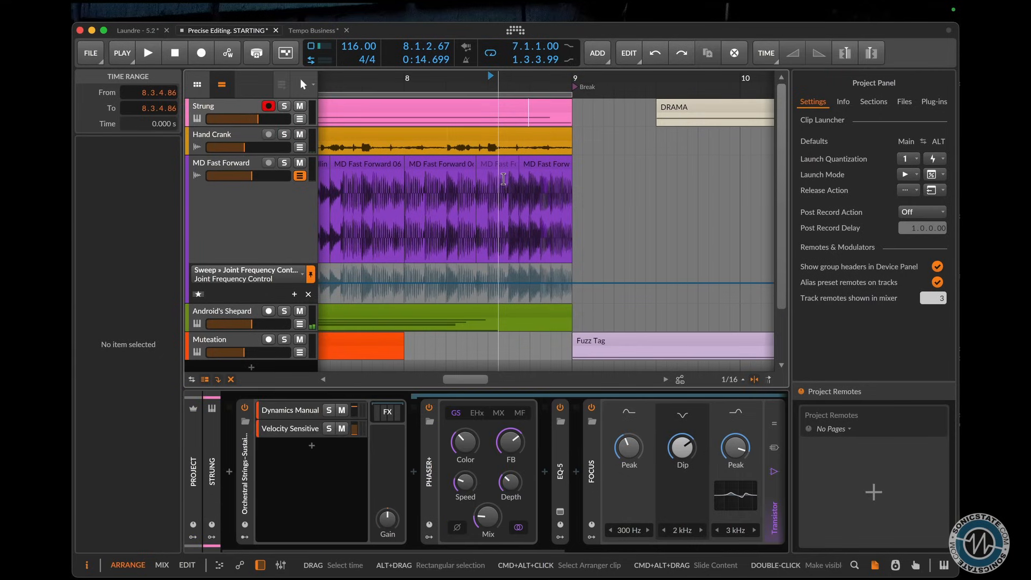
key("Down")
key("Down")
key("Down")
key("Down")
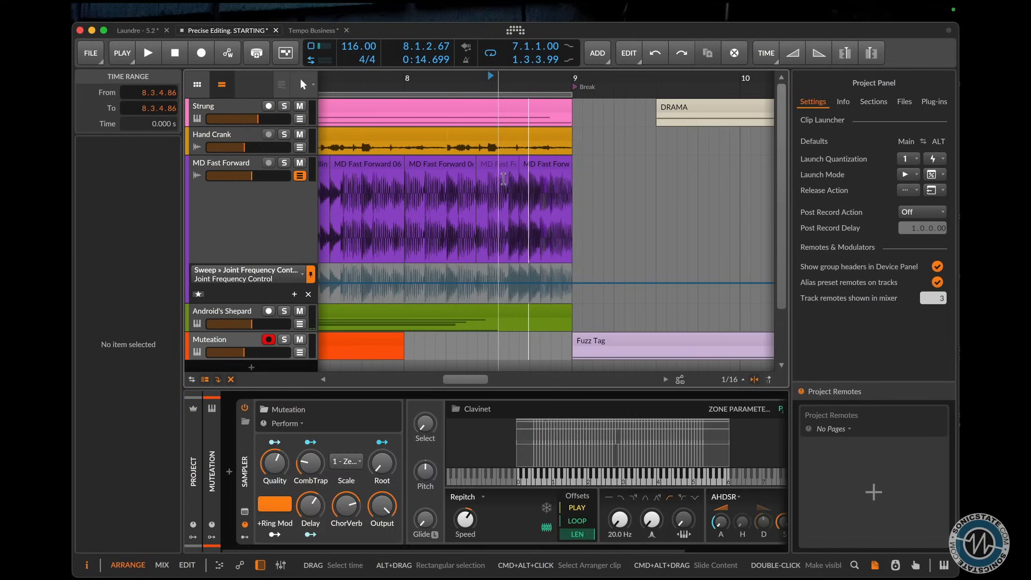
left_click(760, 60)
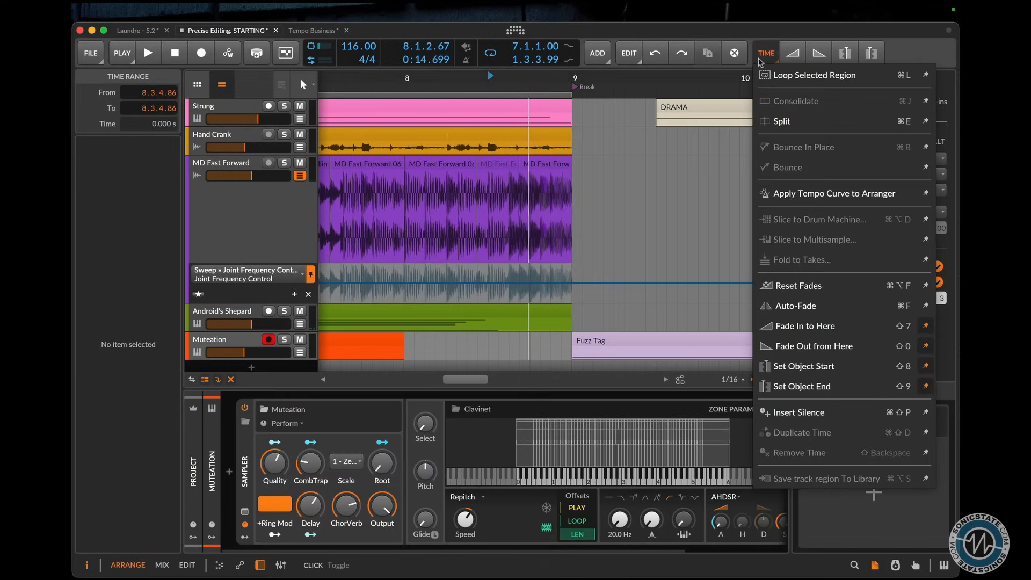
left_click(807, 387)
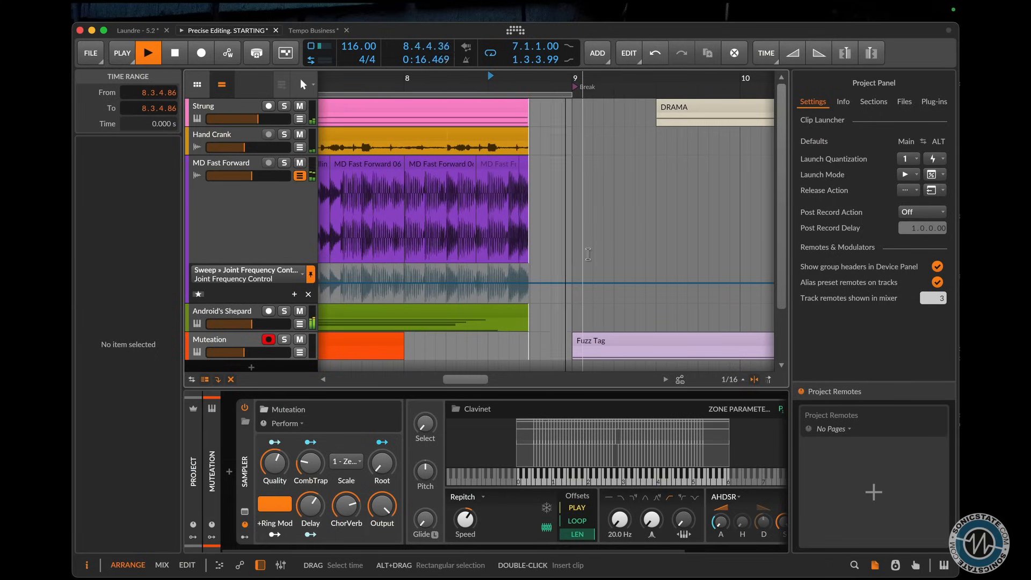
- Move the multi-track time cursor back to 8.3.1.50, apply Fade Out from Here, and stop playback
key("shift+Left")
key("shift+Left")
key("shift+Left")
key("shift+Left")
key("shift+Left")
key("shift+Left")
key("shift+Left")
key("shift+Left")
key("shift+Left")
key("shift+Left")
key("shift+Left")
key("shift+Left")
key("shift+Left")
key("shift+Left")
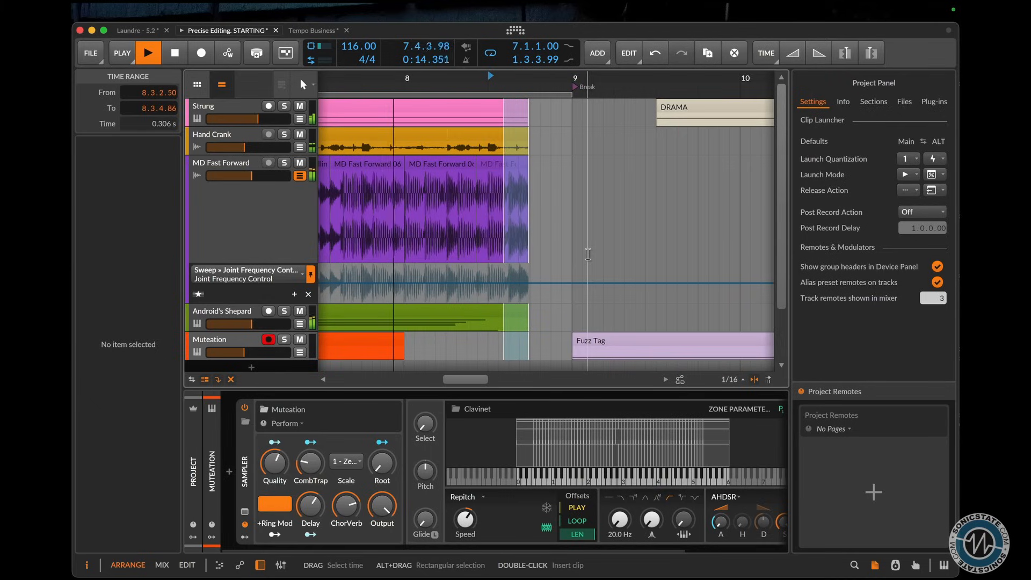
left_click(823, 51)
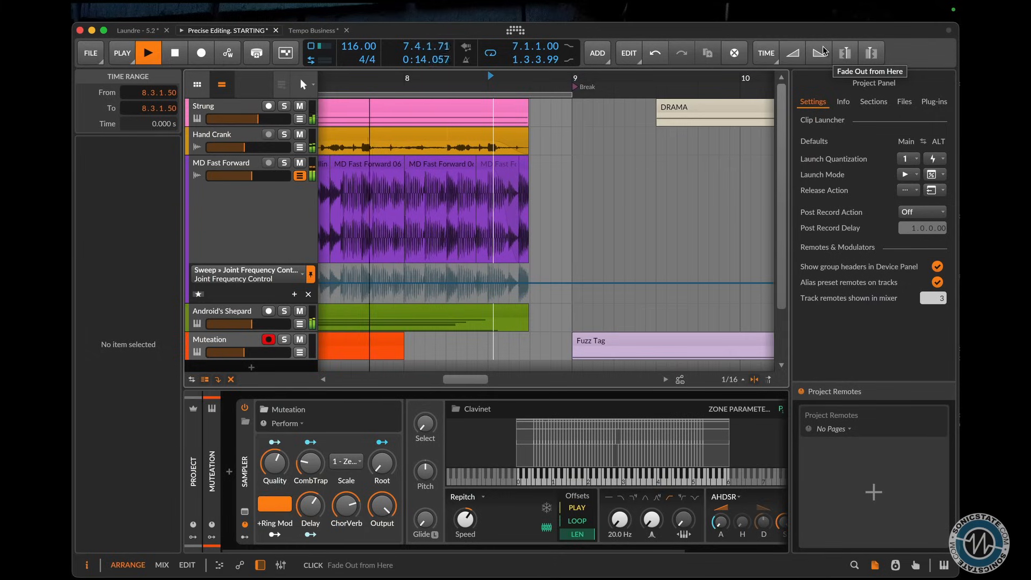
key("space")
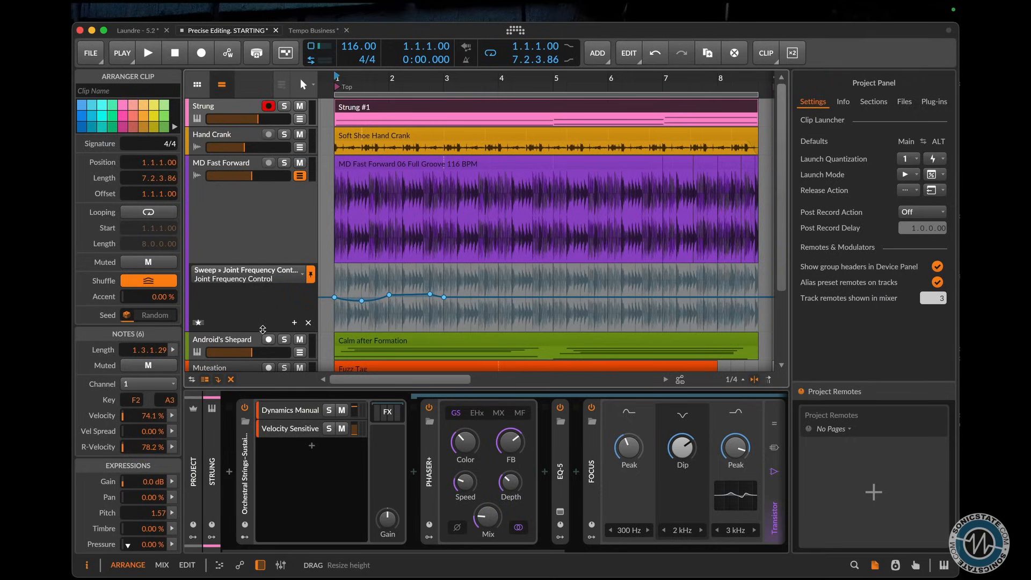
- Lower the second and raise the fourth Joint Frequency Control automation point on MD Fast Forward, and select all five points
left_click(333, 296)
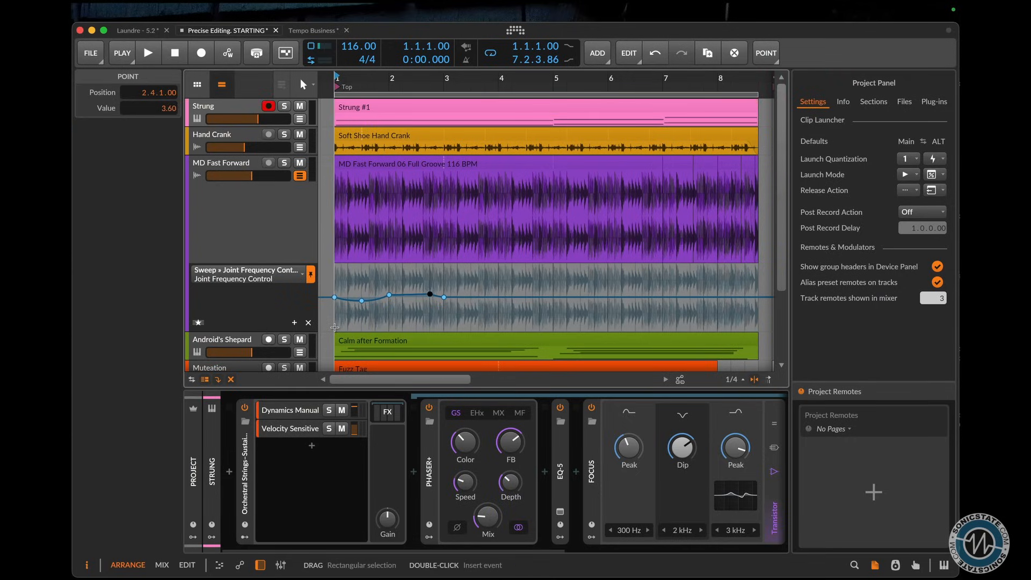
key("Down")
key("Down")
key("Down")
key("Down")
key("Down")
key("Down")
key("Down")
key("Down")
key("shift+Right")
key("shift+Right")
key("shift+Right")
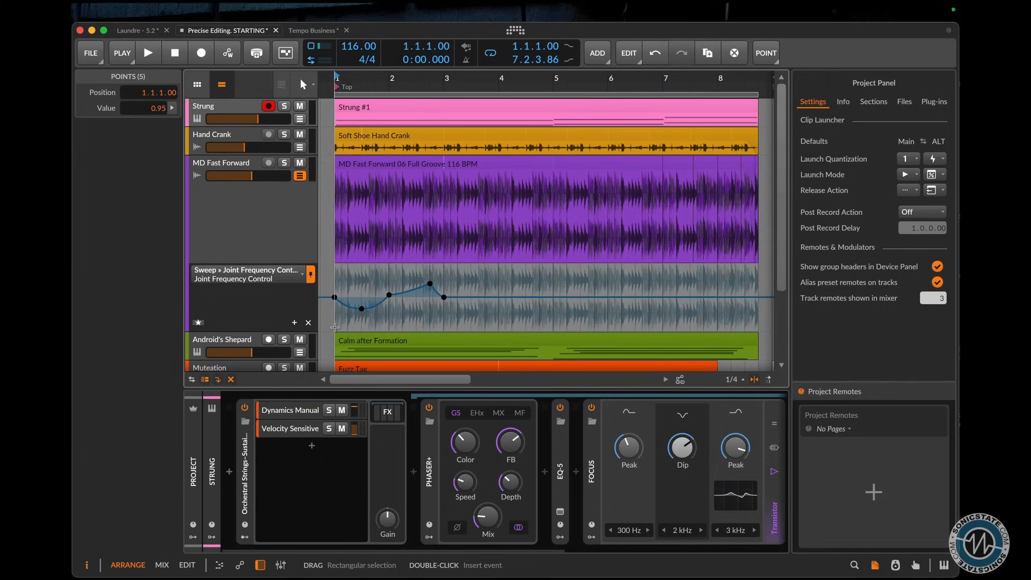
- Convert the selected automation points to a time selection, stretch it to end at 5.1.1.00, and duplicate it
left_click(629, 54)
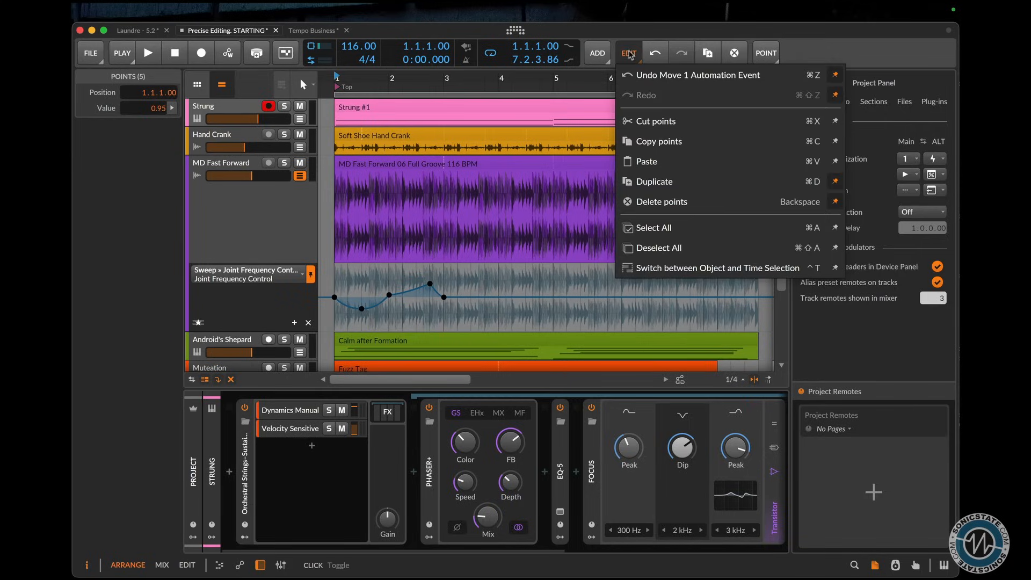
left_click(726, 269)
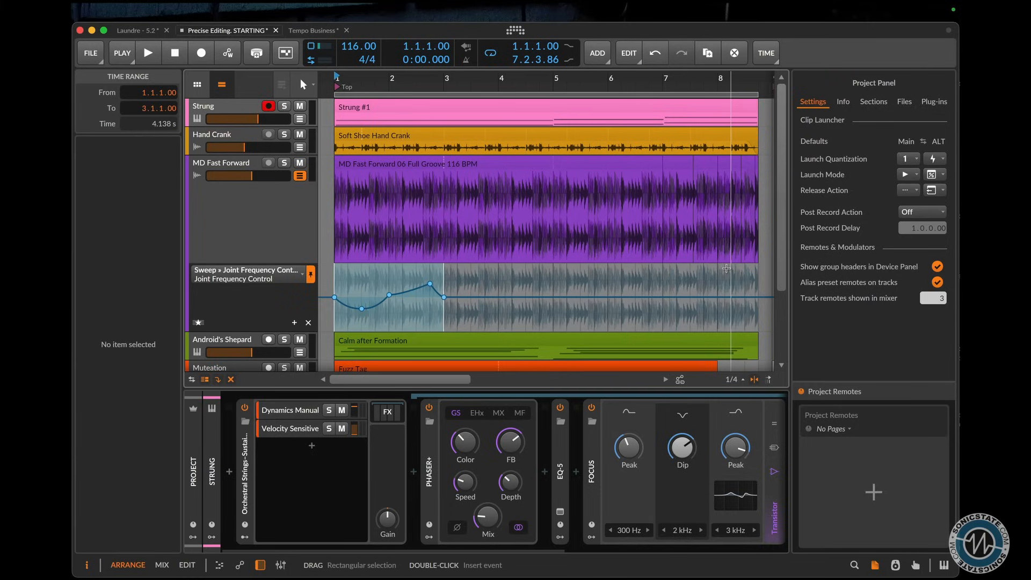
left_click_drag(443, 279, 546, 281)
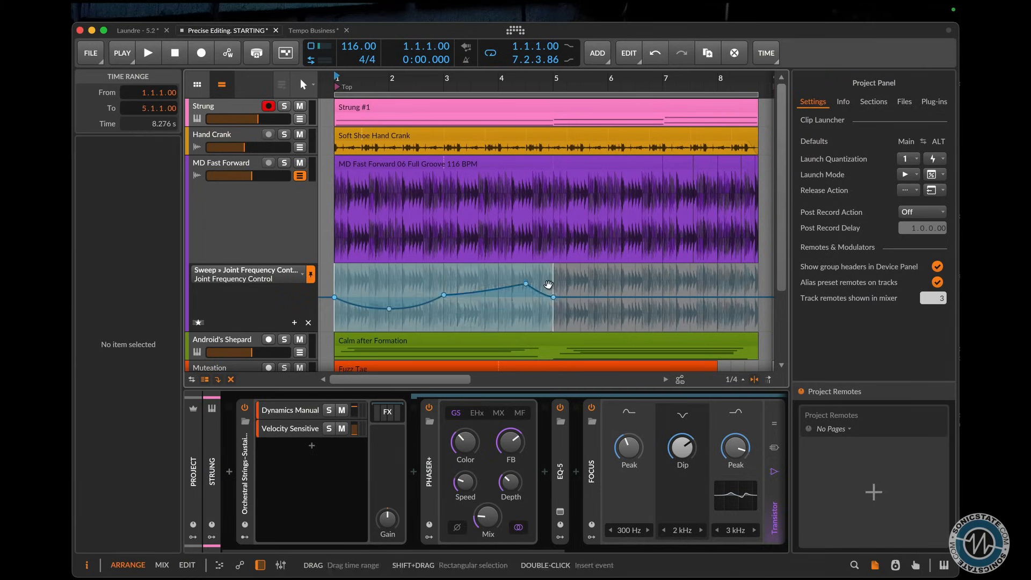
key("ctrl+d")
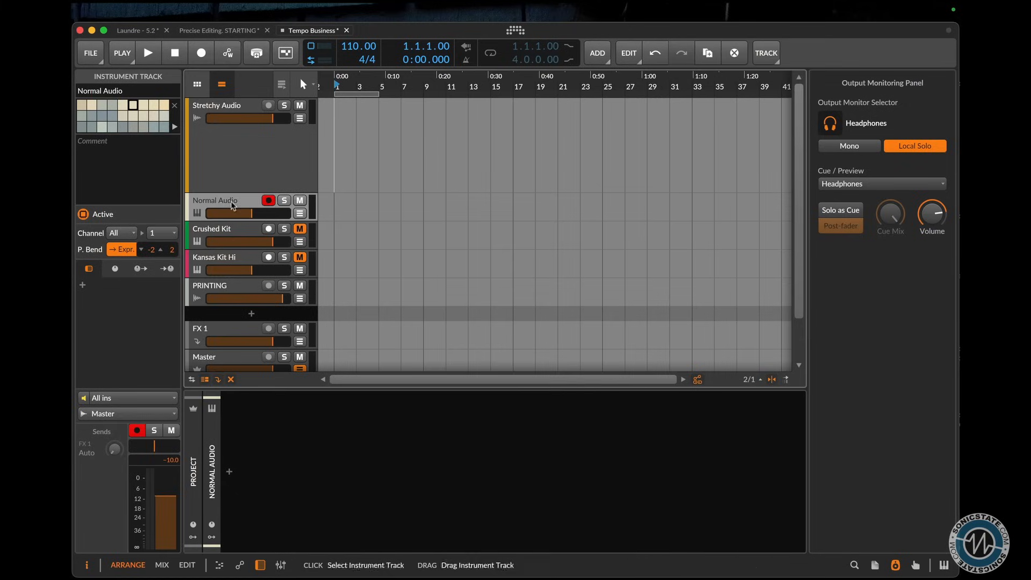
- Disarm the Normal Audio track in the Tempo Business project and set Audio Preview/Import Mode to Play at Original Speed
left_click(269, 200)
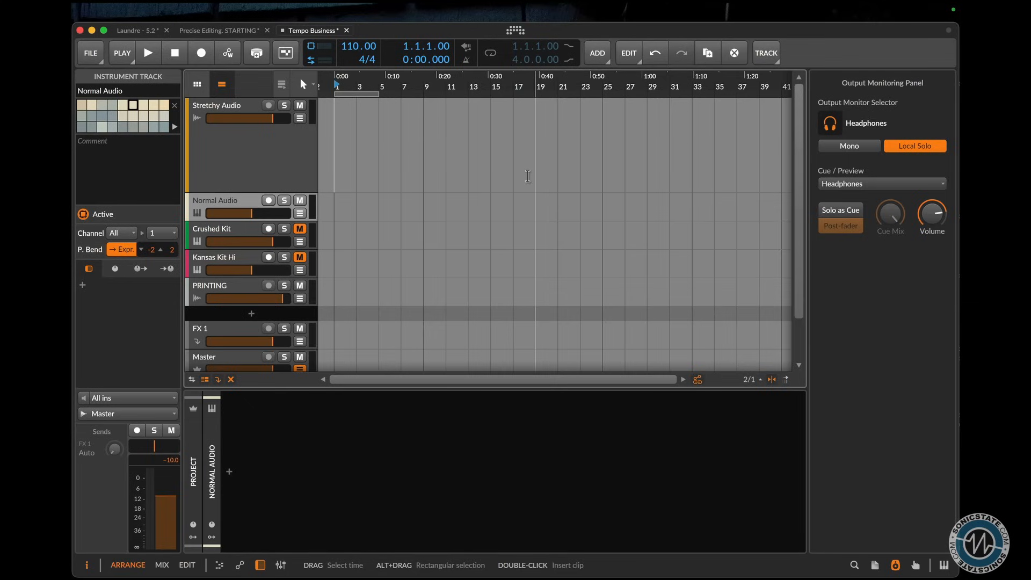
key("super+comma")
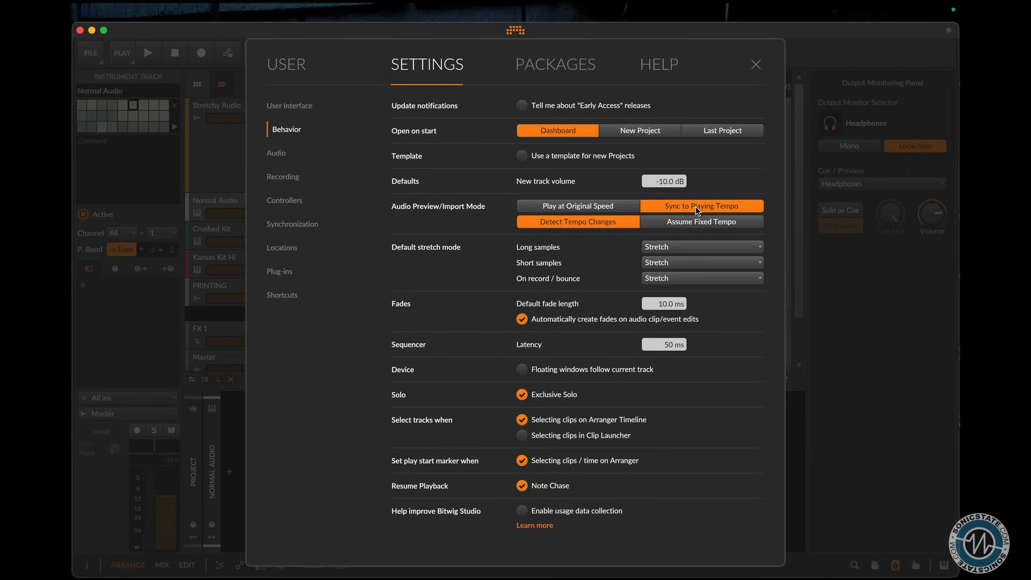
left_click(602, 209)
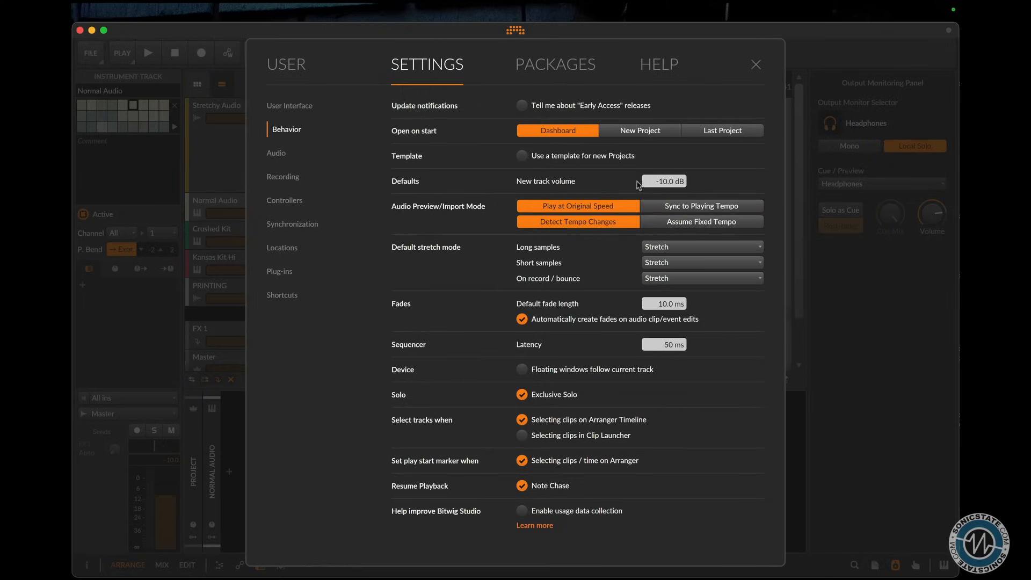
- Close the settings and import Sung Eun Noh - Summer.wav from the Tempo Business folder onto the Normal Audio track at bar 1
left_click(755, 65)
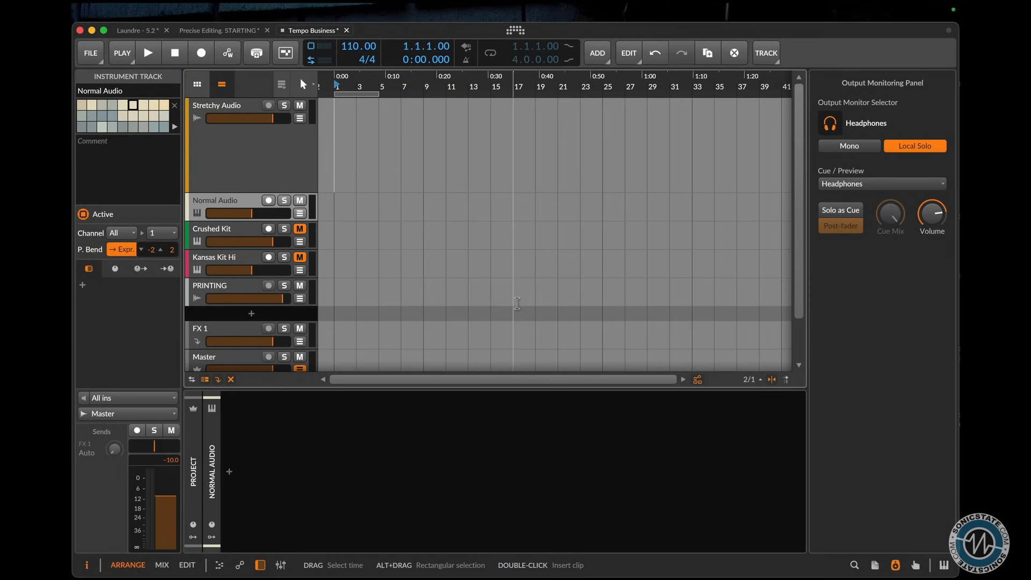
key("super+Tab")
key("super+Tab")
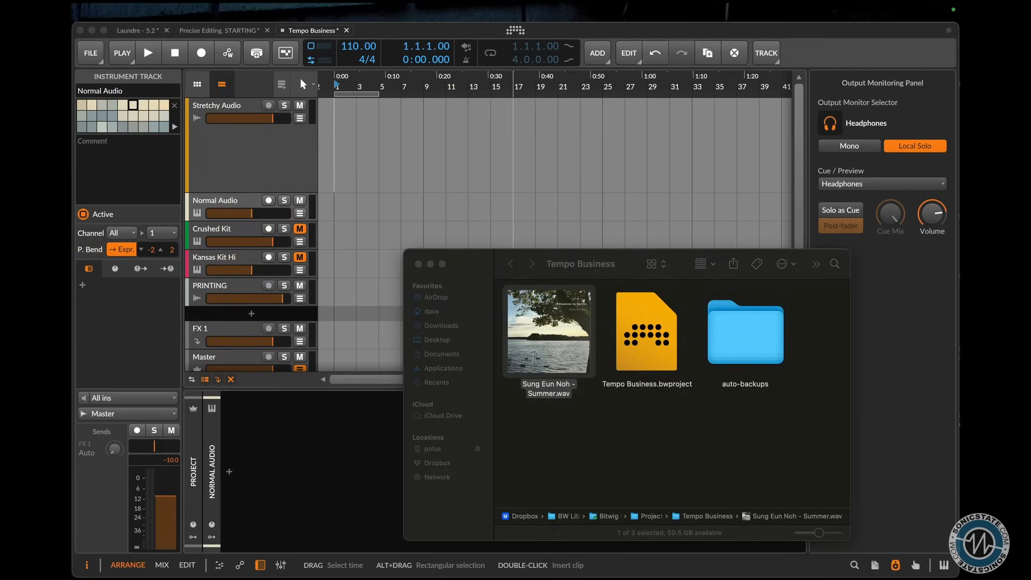
left_click_drag(538, 359, 337, 206)
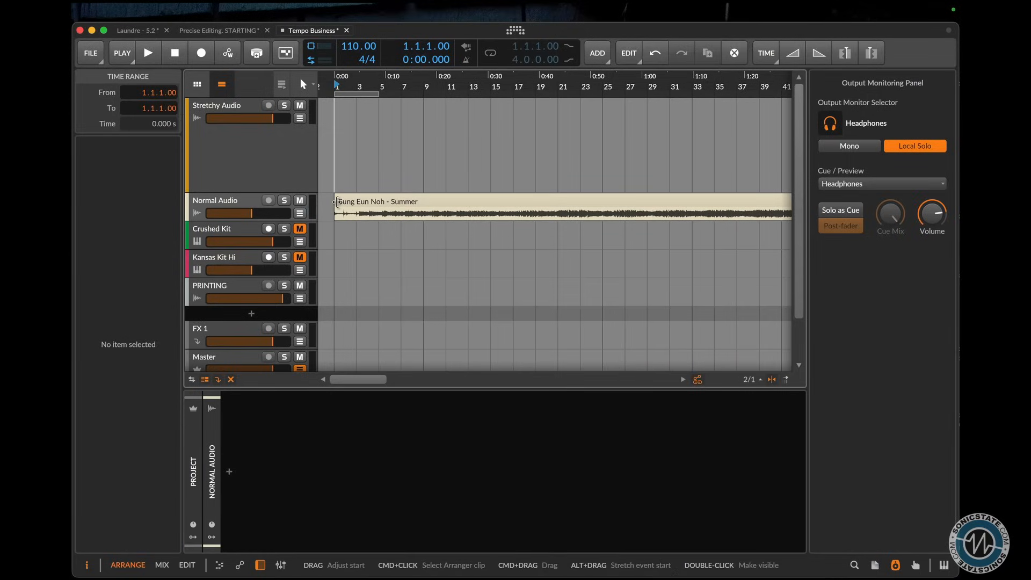
- Set Audio Preview/Import Mode to Sync to Playing Tempo and import Sung Eun Noh - Summer.wav onto the Stretchy Audio track at bar 1
key("super+comma")
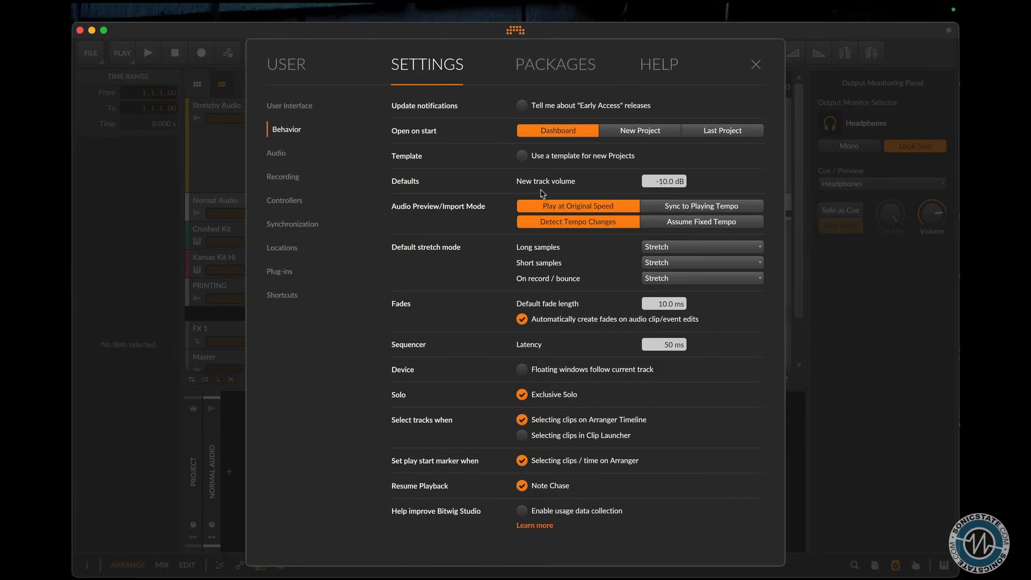
left_click(696, 209)
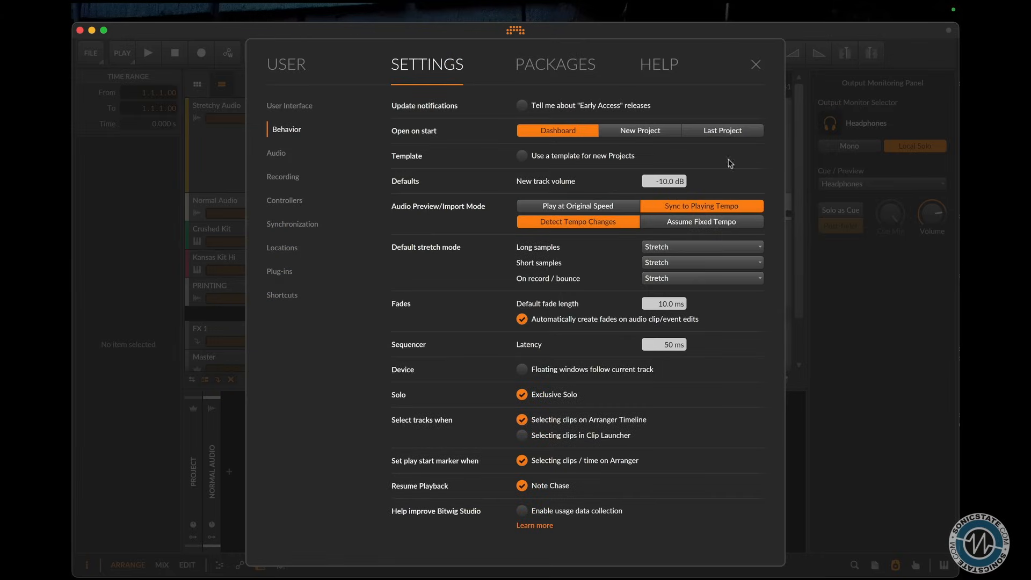
left_click(755, 65)
key("super+Tab")
left_click_drag(543, 322, 334, 161)
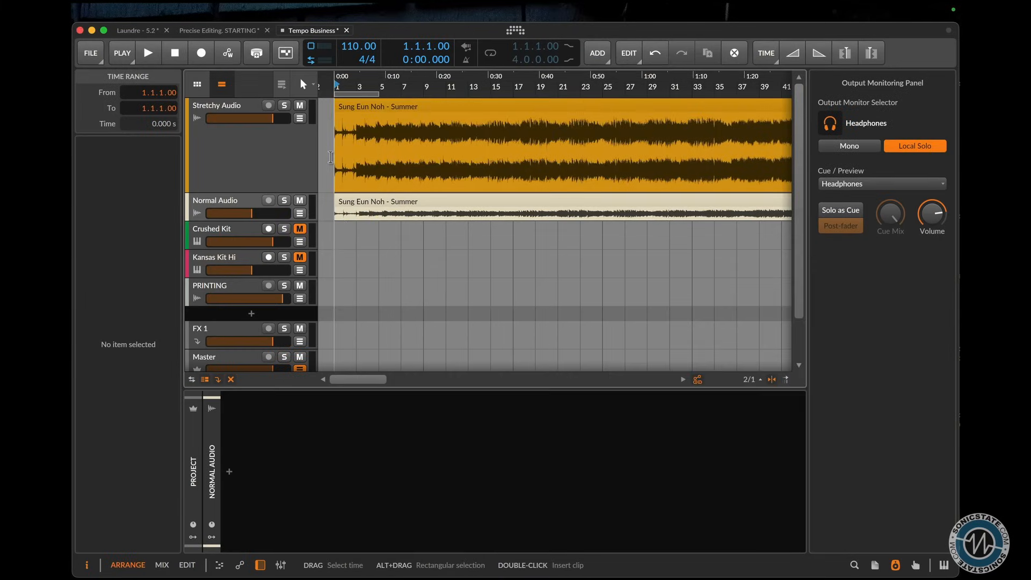
- Enlarge the Normal Audio track to match Stretchy Audio's height and examine its clip's Stretch and Audio Events views
left_click_drag(268, 218, 267, 293)
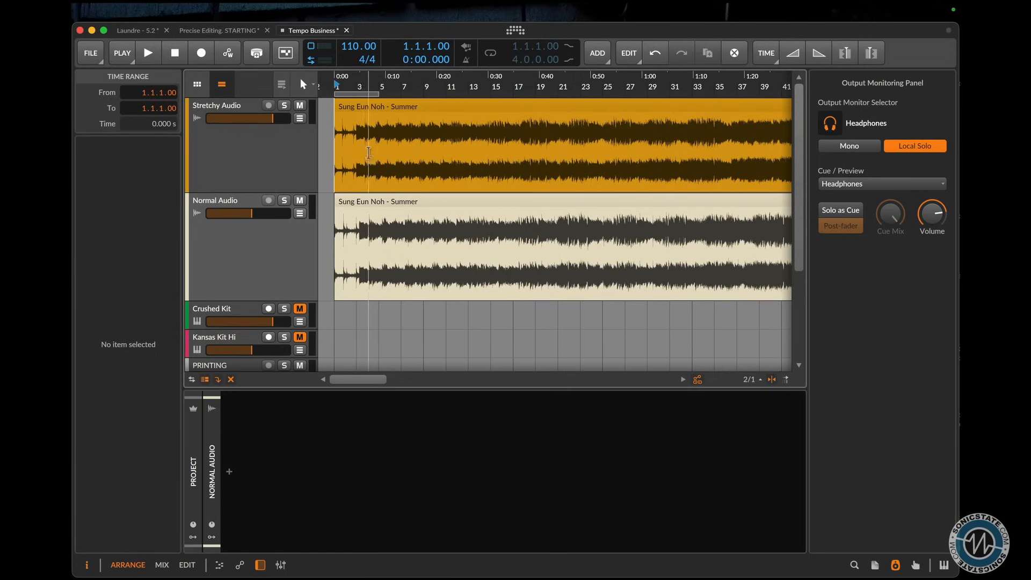
double_click(357, 205)
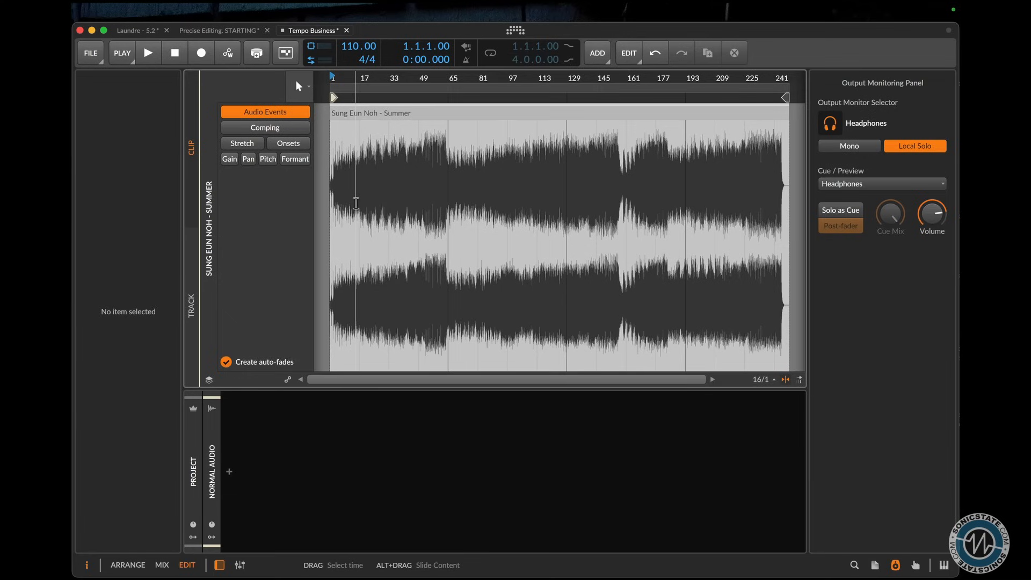
left_click(242, 144)
left_click(243, 114)
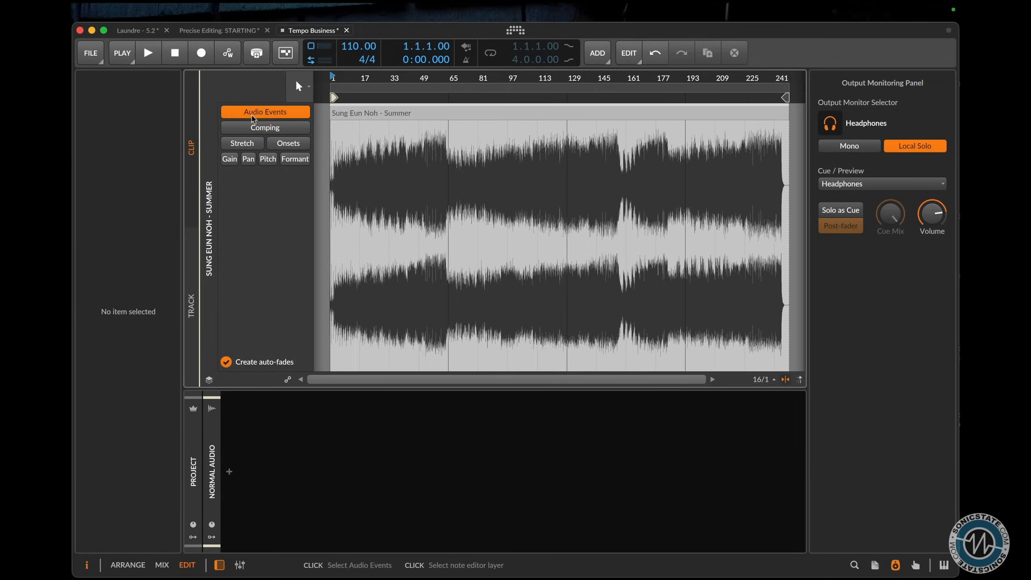
key("Tab")
- Solo the Normal Audio track, play it back while setting its volume to 0 dB, and compare the full length of both clips
left_click(285, 200)
key("space")
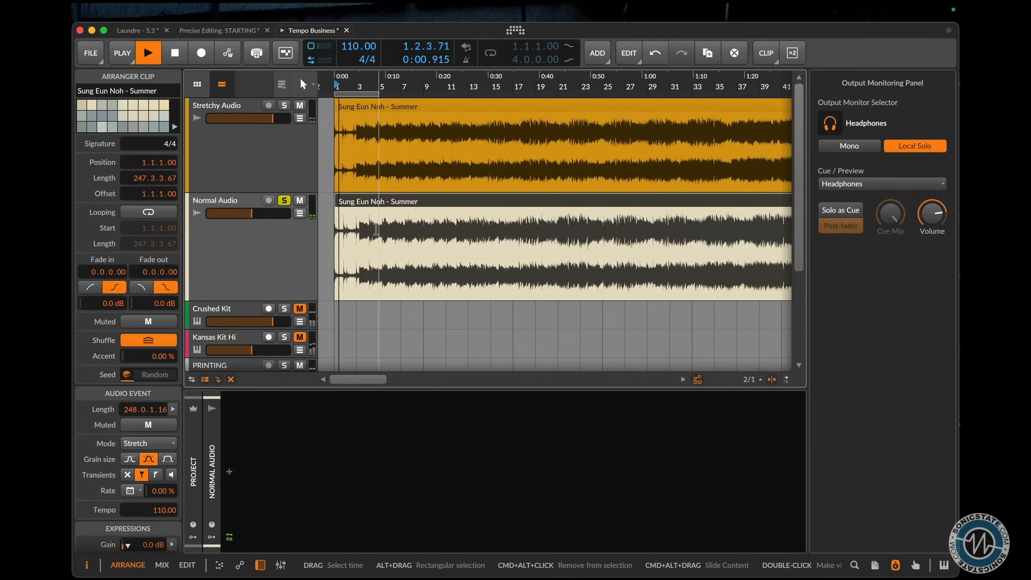
double_click(255, 213)
type("0")
key("Return")
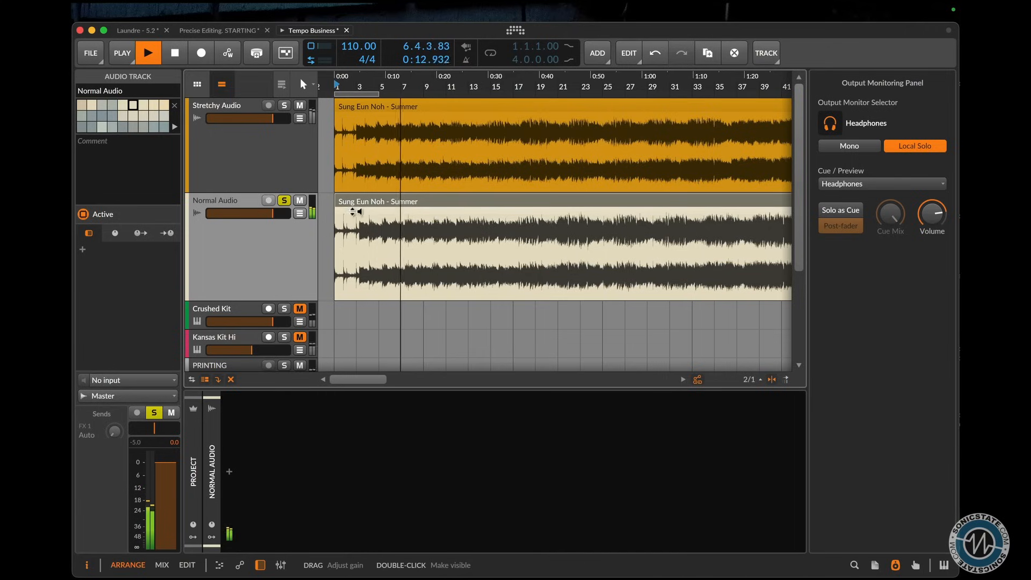
double_click(390, 202)
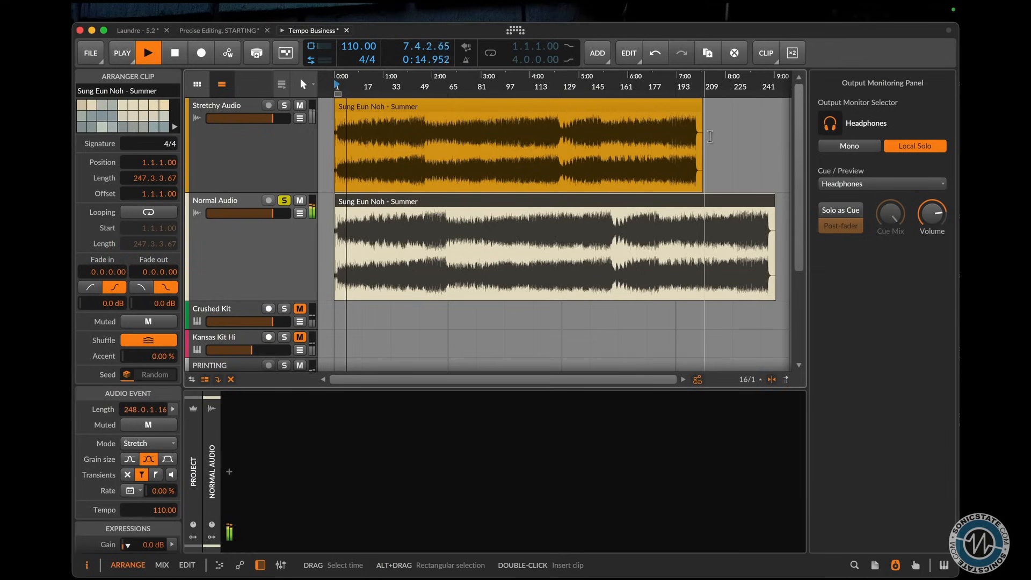
key("space")
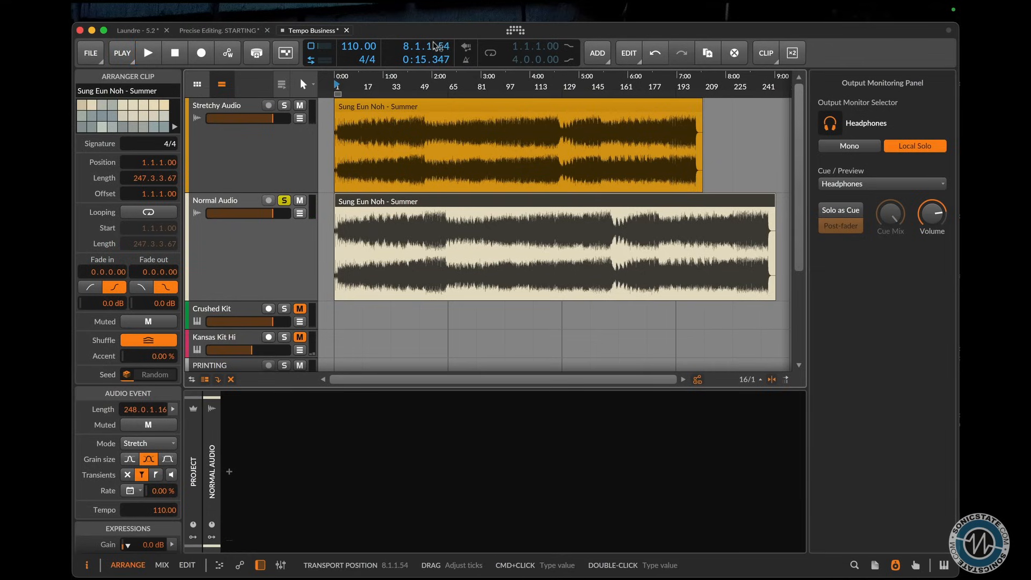
- Solo the Stretchy Audio track, play it from bar 1, and open its clip to inspect the stretch markers
left_click_drag(339, 84, 339, 164)
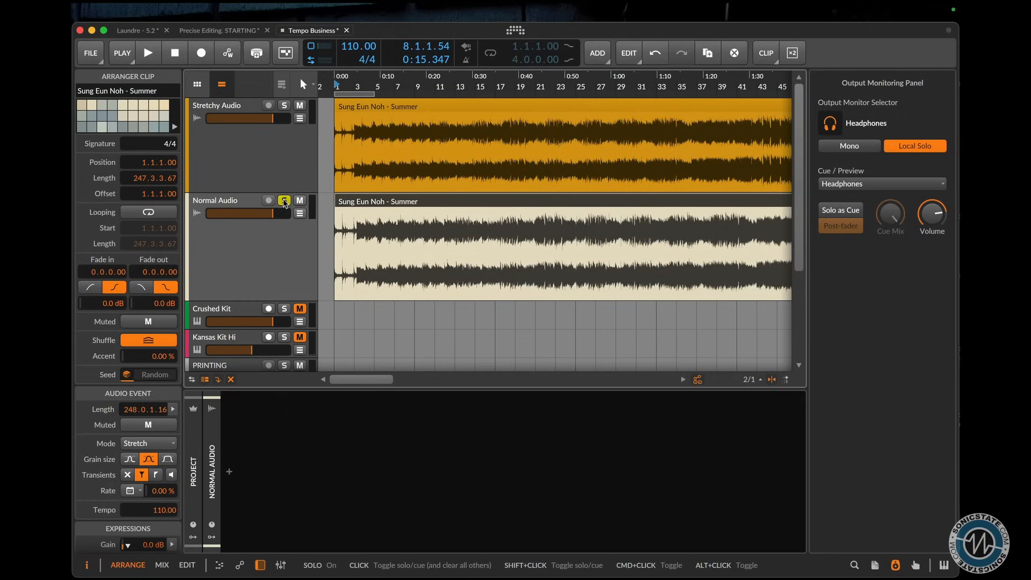
left_click(284, 106)
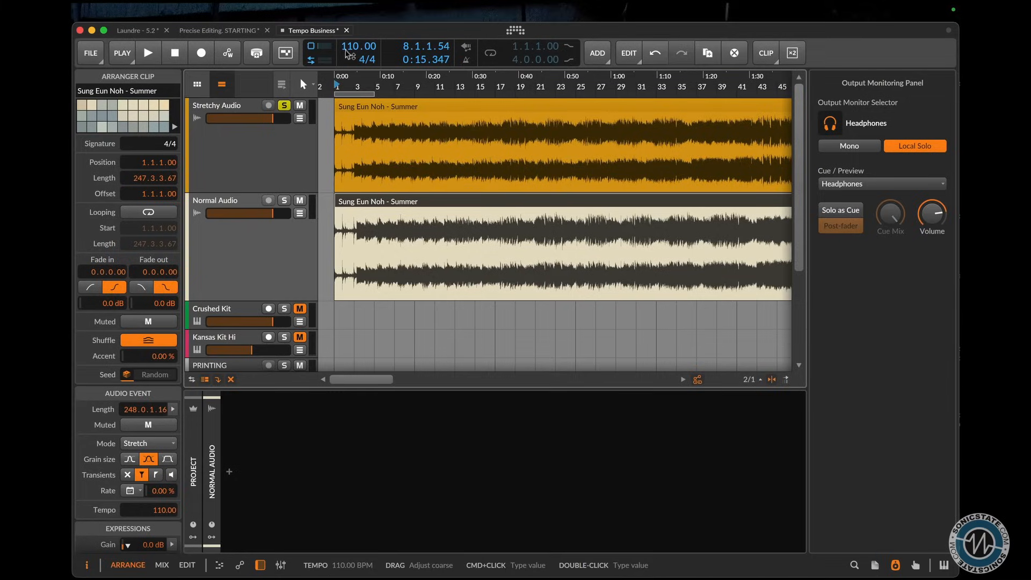
key("space")
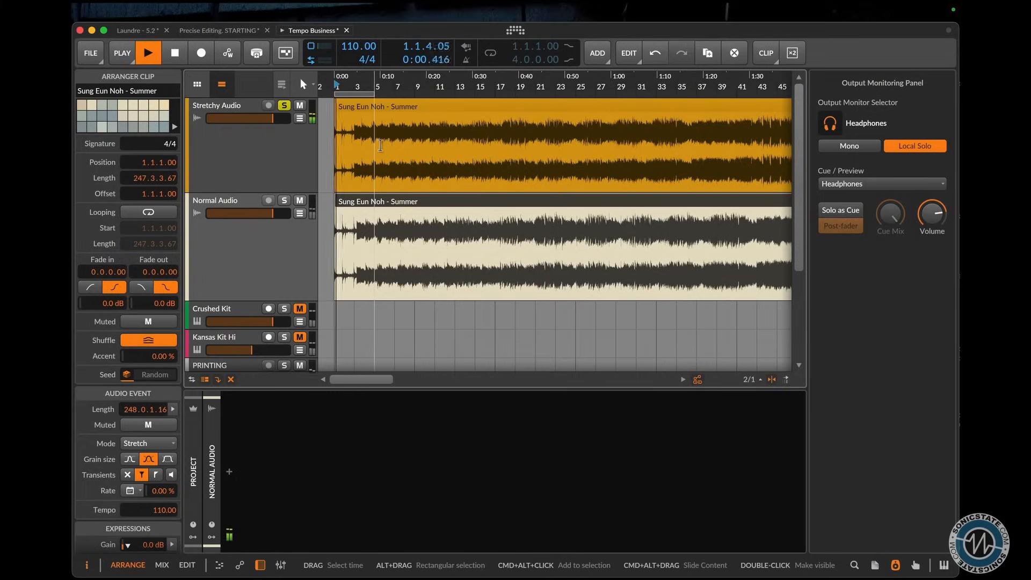
double_click(391, 105)
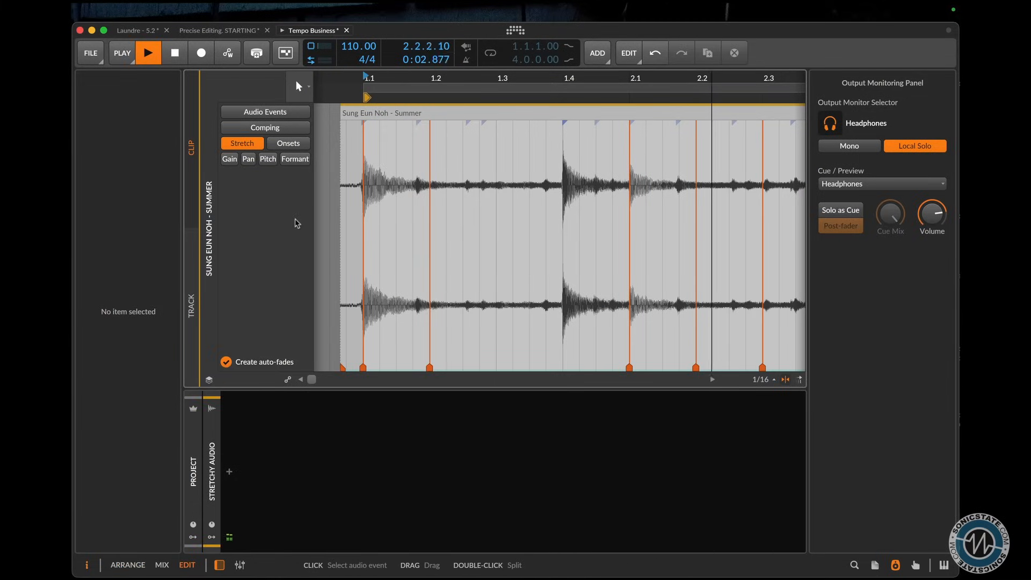
- Set the Stretchy Audio event's mode to Stretch HD, view its stretch markers across the full length, and stop playback
left_click(419, 114)
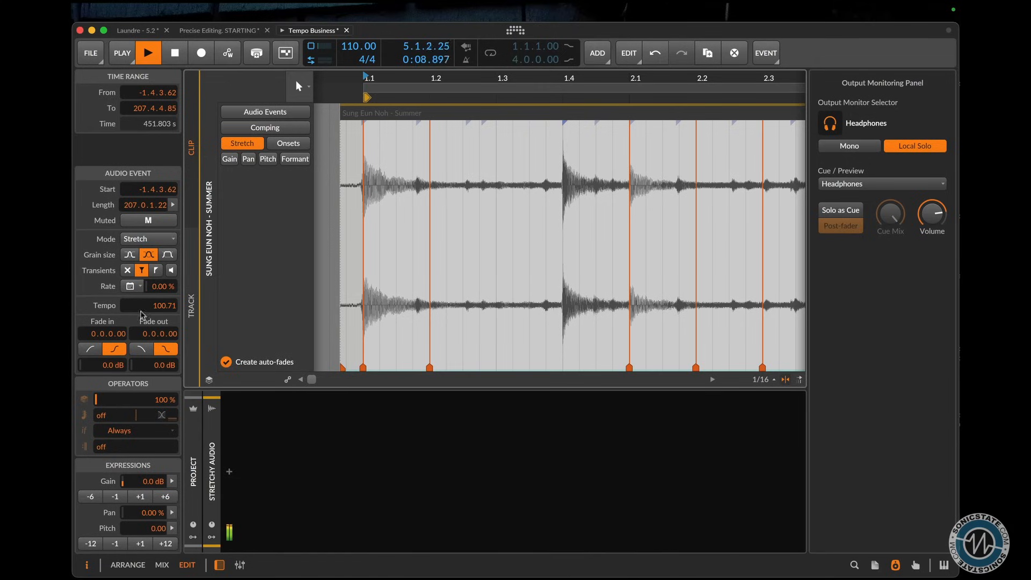
left_click(159, 238)
left_click(161, 285)
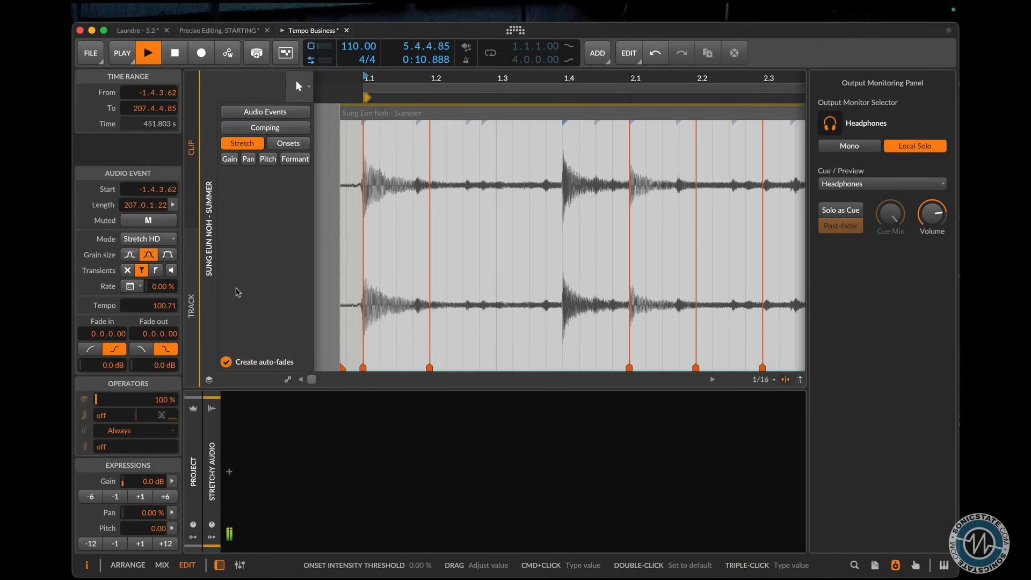
left_click(409, 113)
key("z")
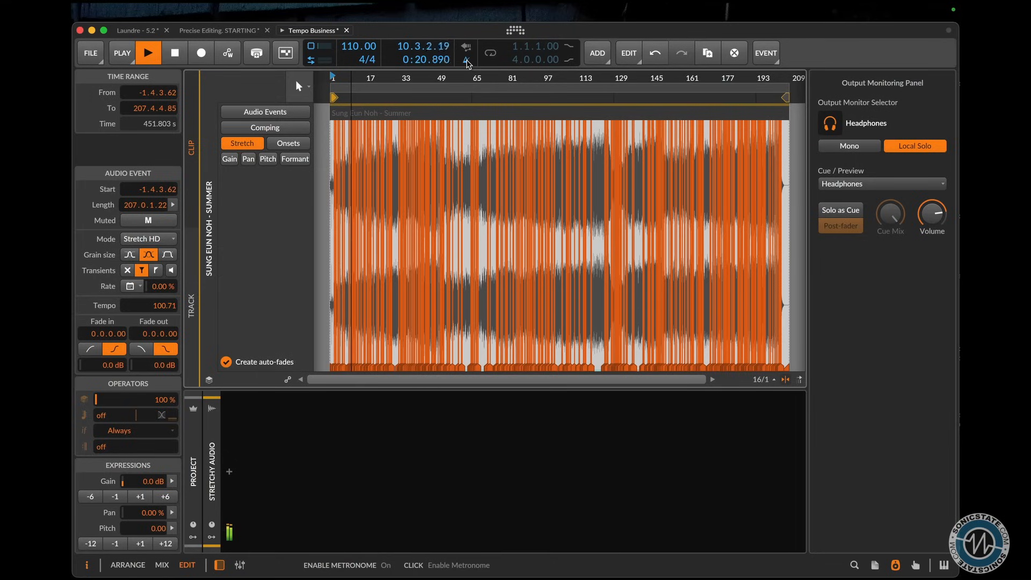
key("space")
- Delete the Normal Audio track and keep only the section of the Stretchy Audio clip from 15.1.1.00 to 41.1.1.00
key("alt+1")
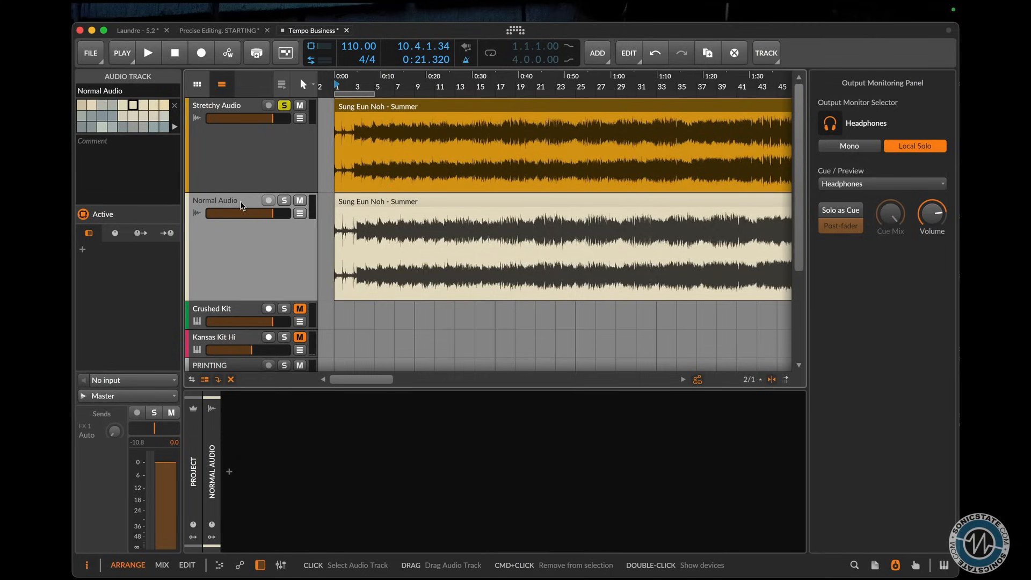
key("Delete")
left_click_drag(476, 132, 743, 136)
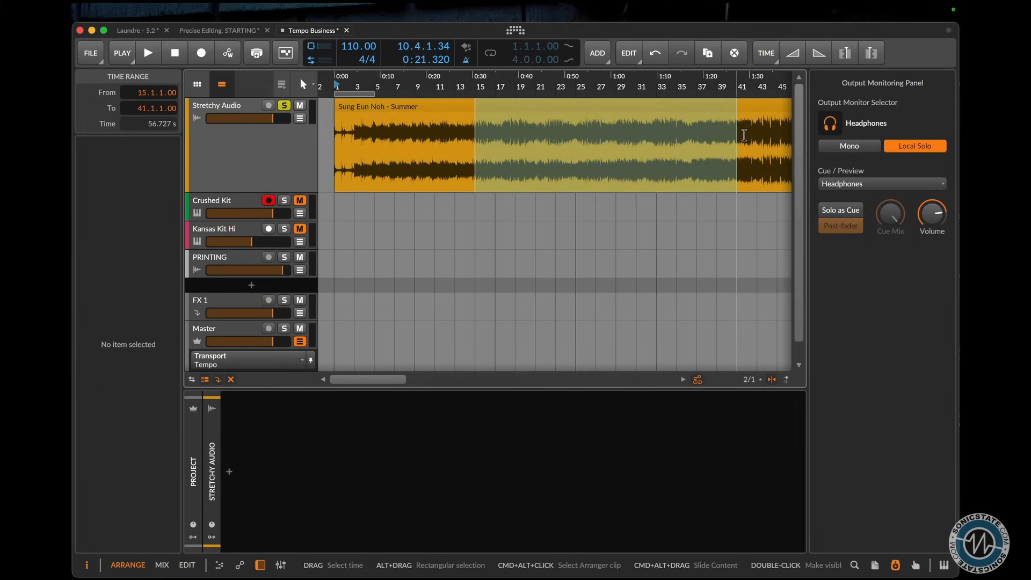
key("super+shift+j")
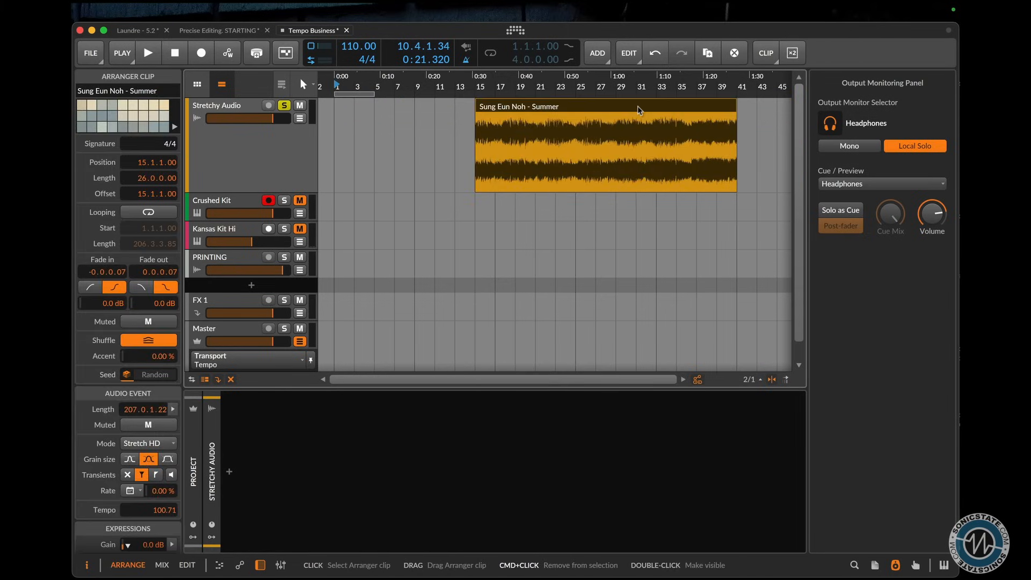
- Loop the cropped Stretchy Audio clip's region, start playback, and lower the project tempo to 101 BPM
key("super+l")
key("space")
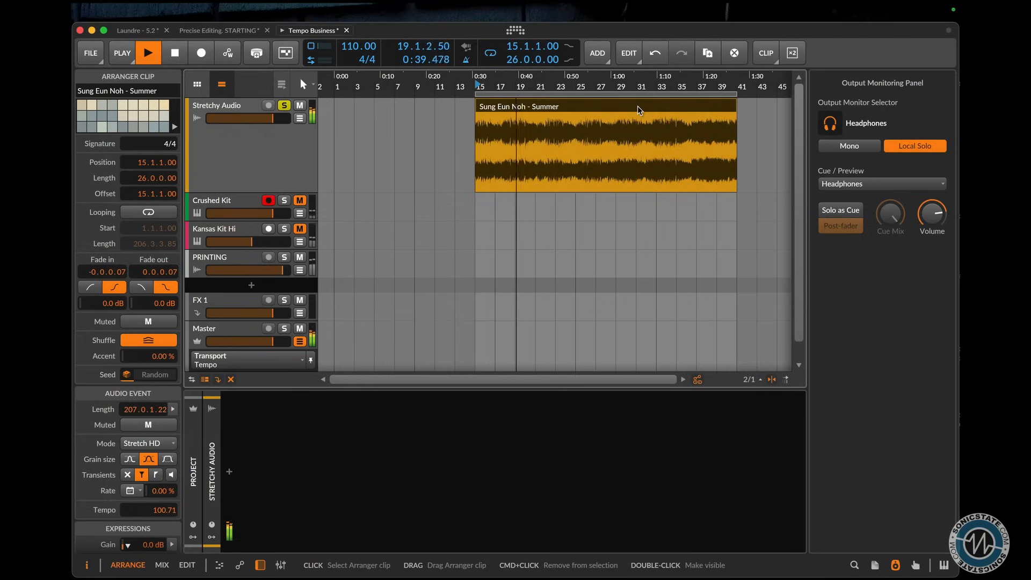
left_click_drag(360, 47, 360, 80)
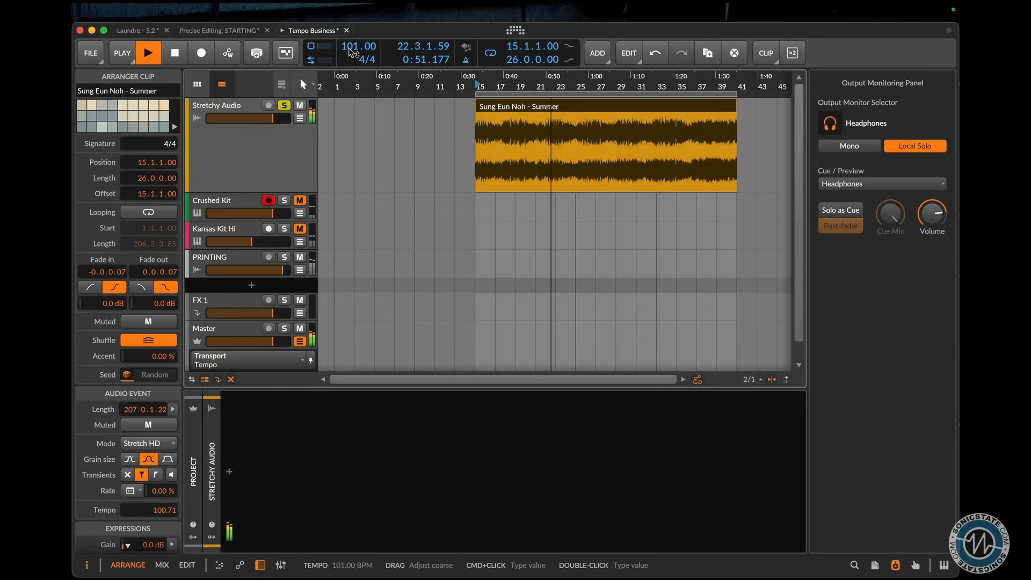
- Inspect the cropped clip's stretch markers, apply its tempo curve to the arranger, and play back the result
double_click(527, 108)
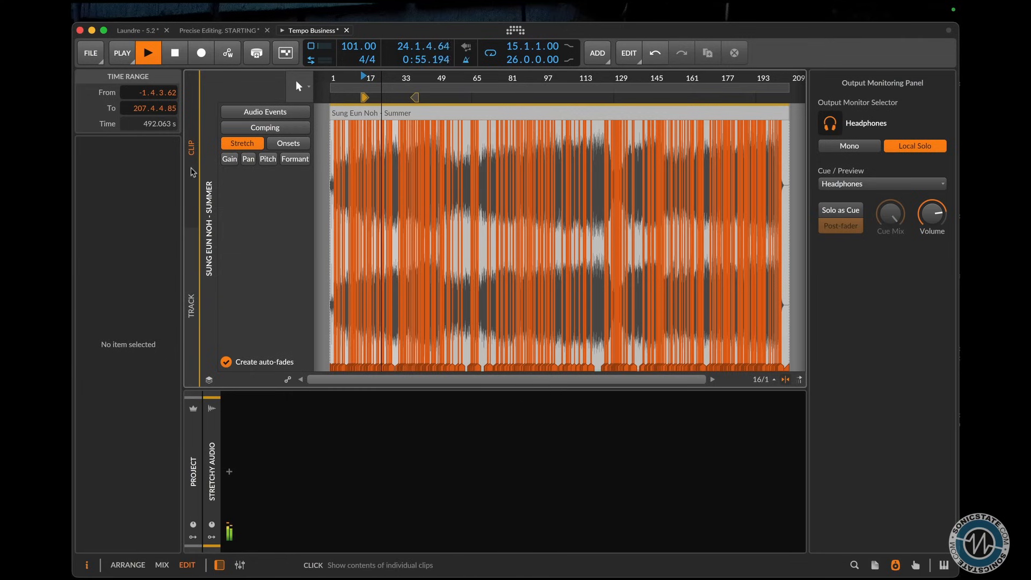
left_click_drag(387, 79, 507, 164)
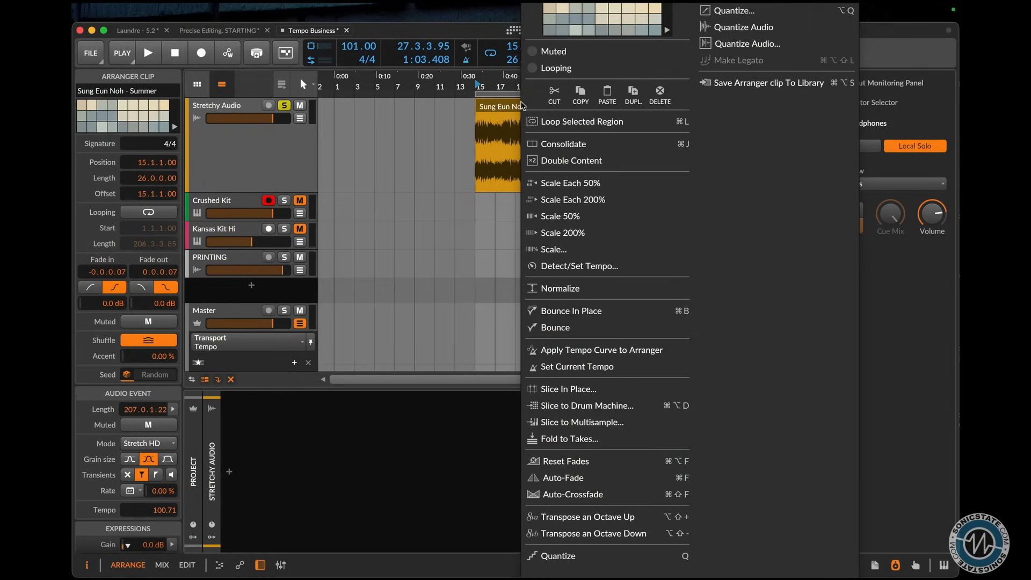
left_click(621, 357)
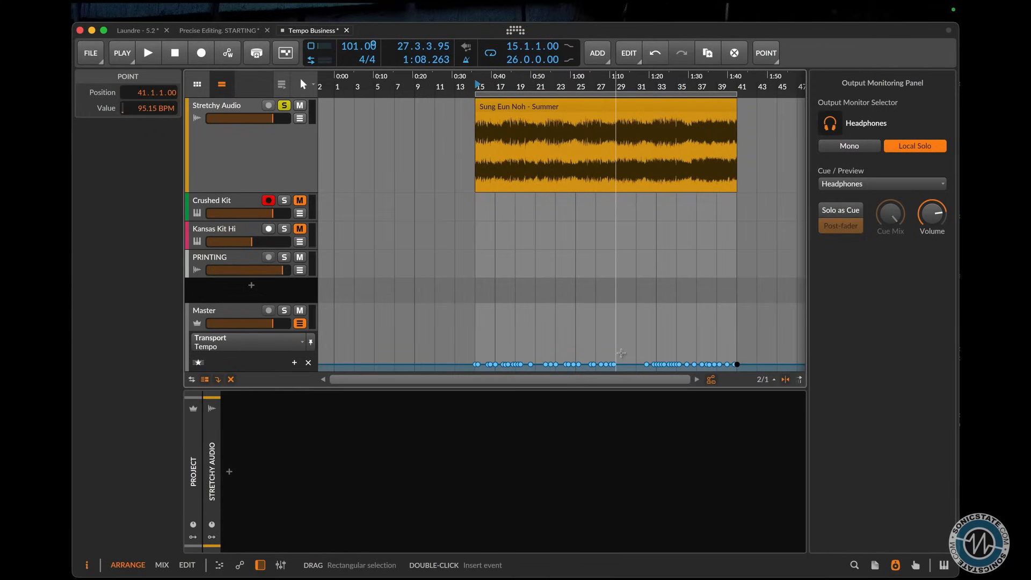
key("space")
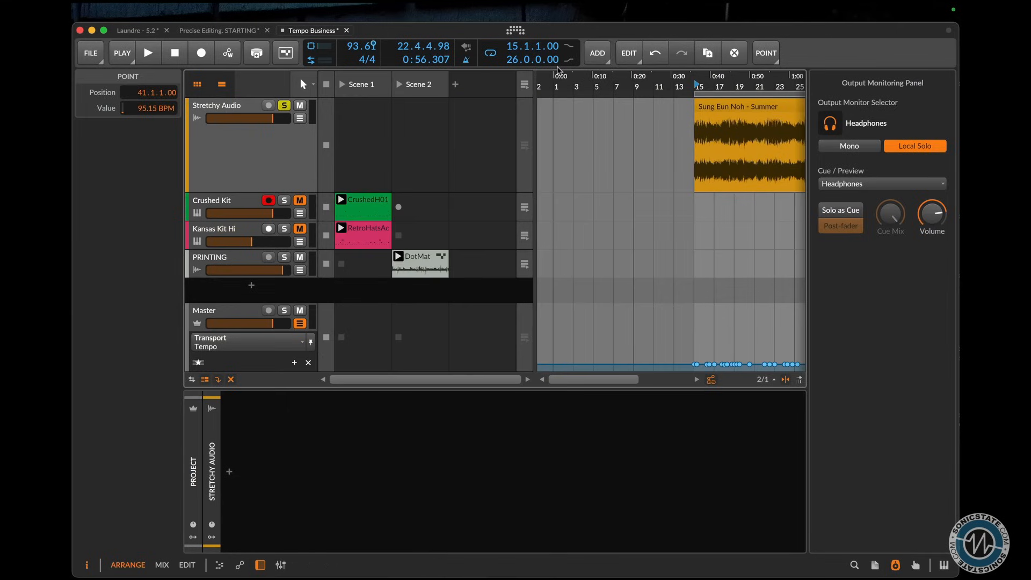
scroll(650, 214, "right", 3)
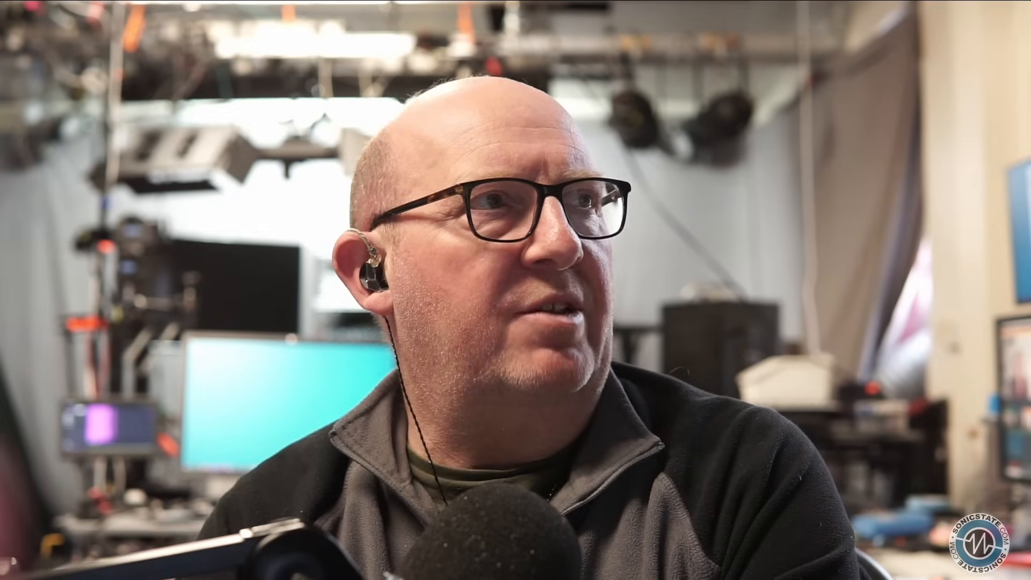